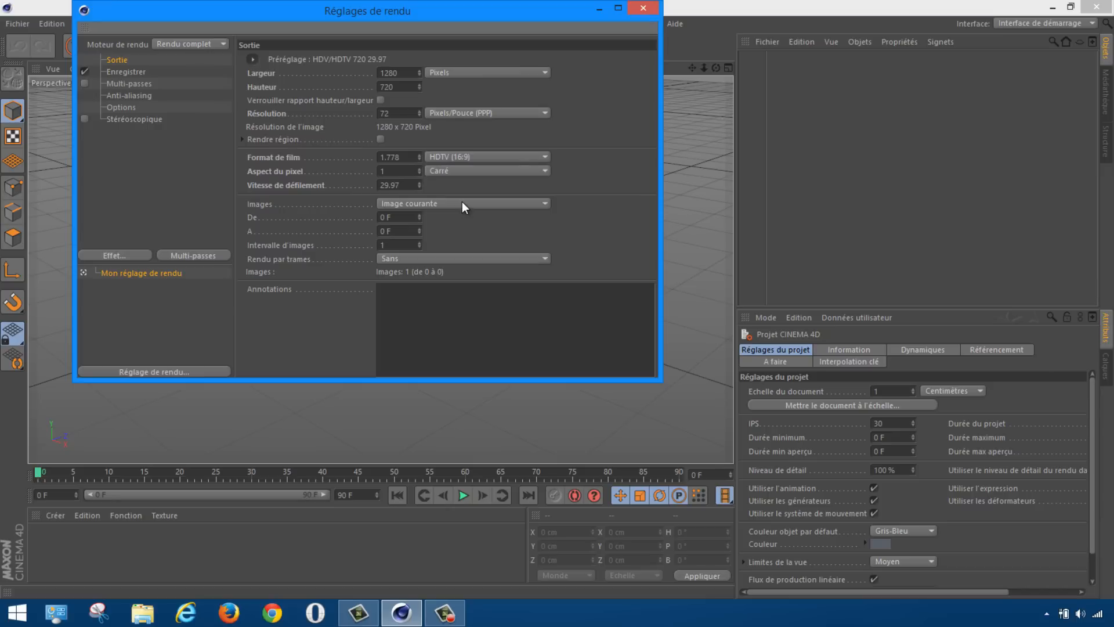
Set the render output frame range to all frames (Toutes les images).
click(462, 200)
click(446, 248)
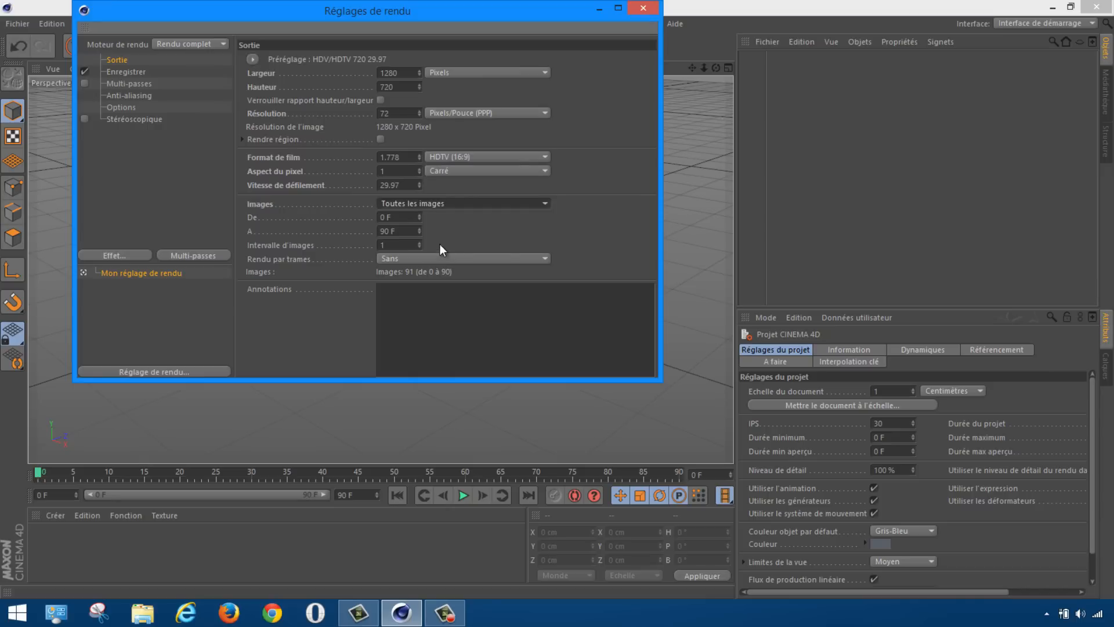
Set the render to save on the desktop under the file name "intro tuto" in Film AVI format.
click(129, 72)
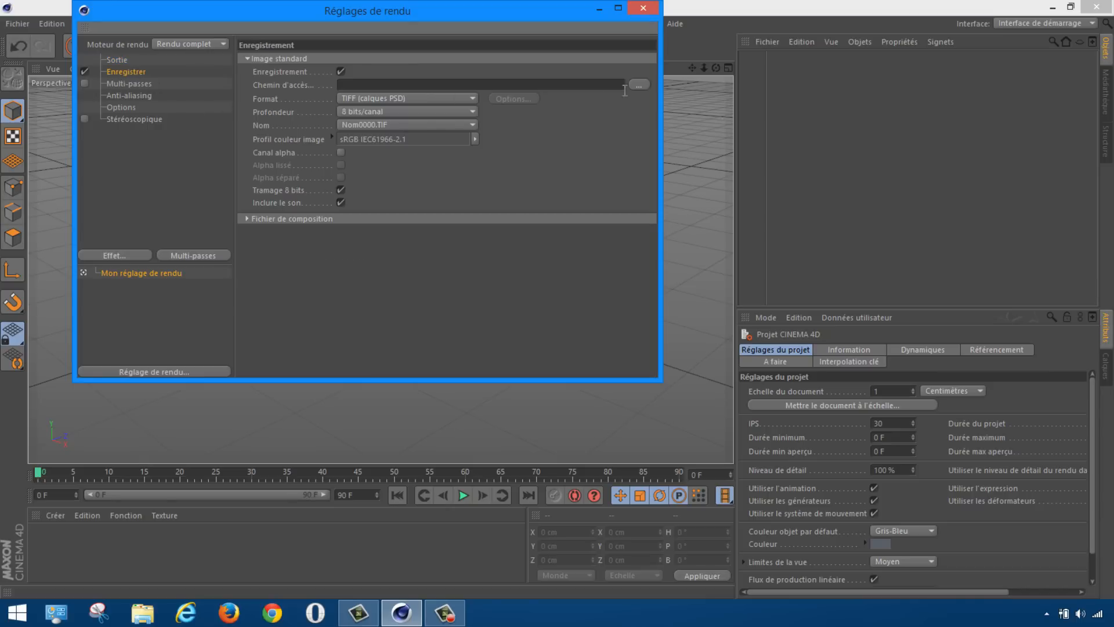
click(639, 85)
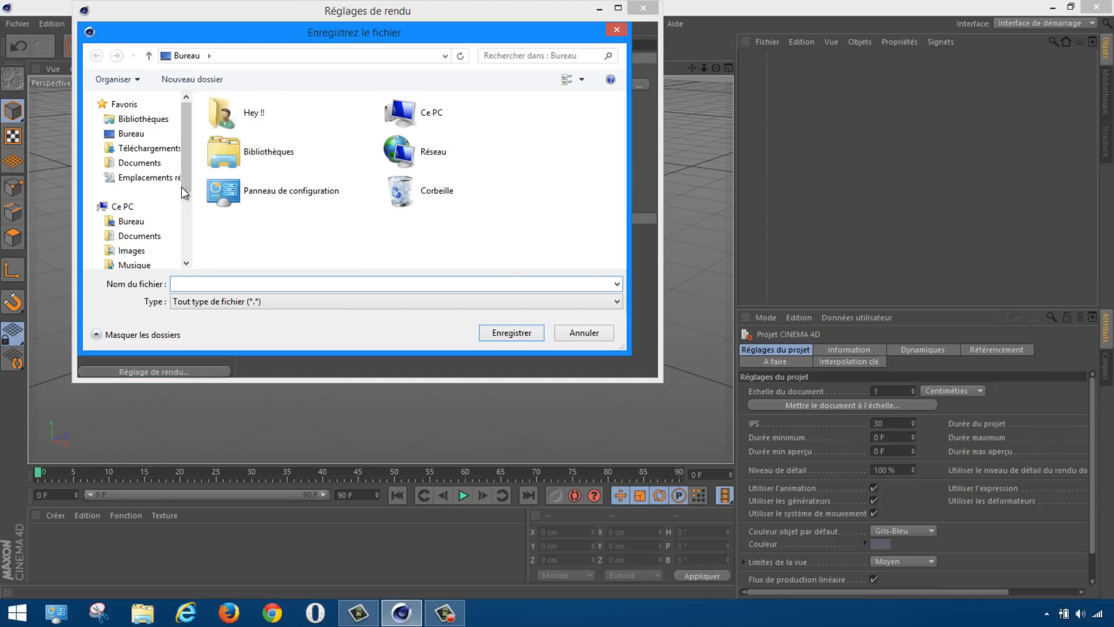
click(140, 137)
click(245, 280)
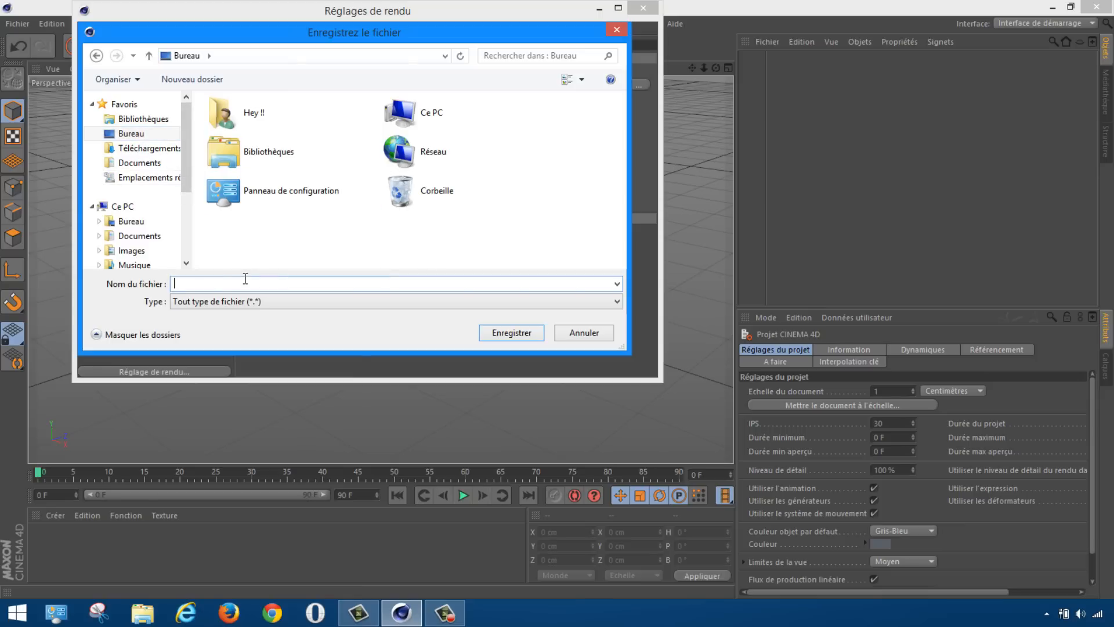
text(intro tuto)
click(487, 333)
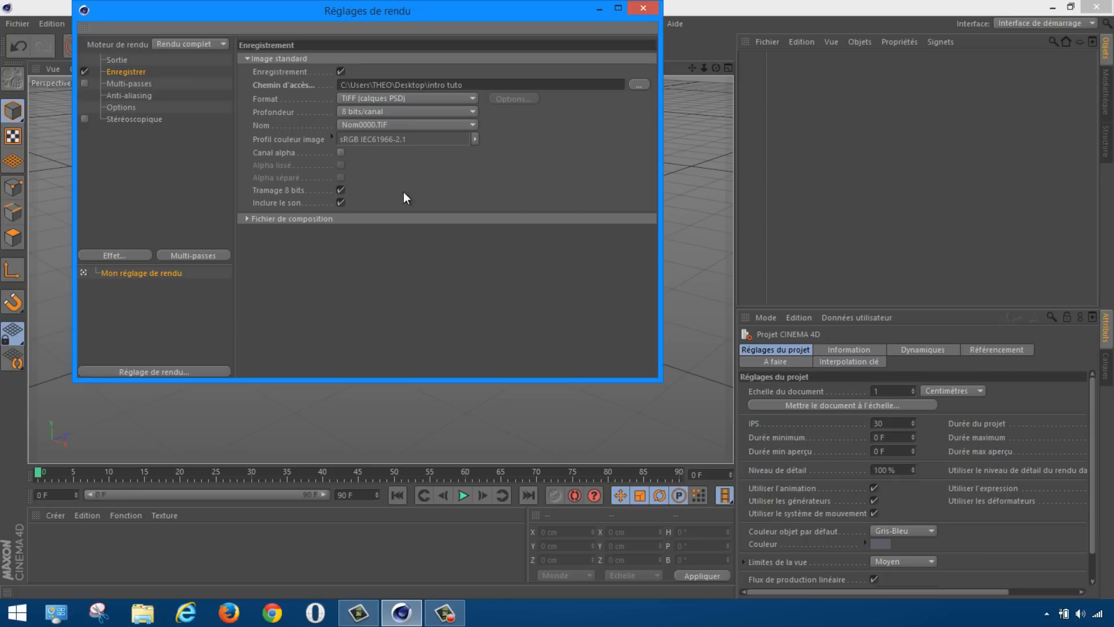
click(410, 98)
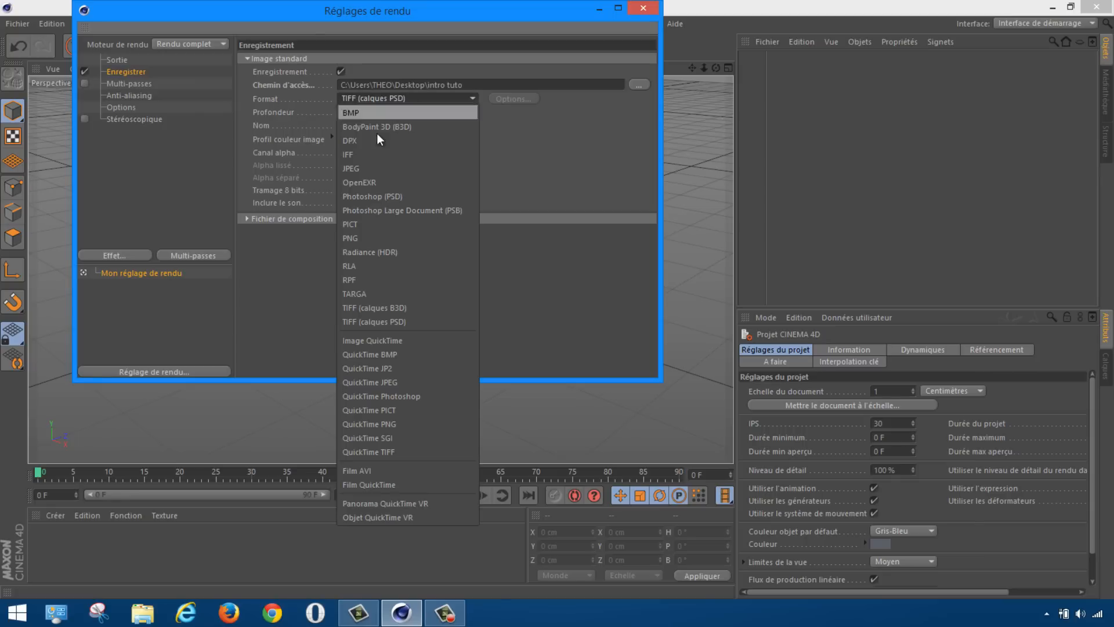
click(387, 471)
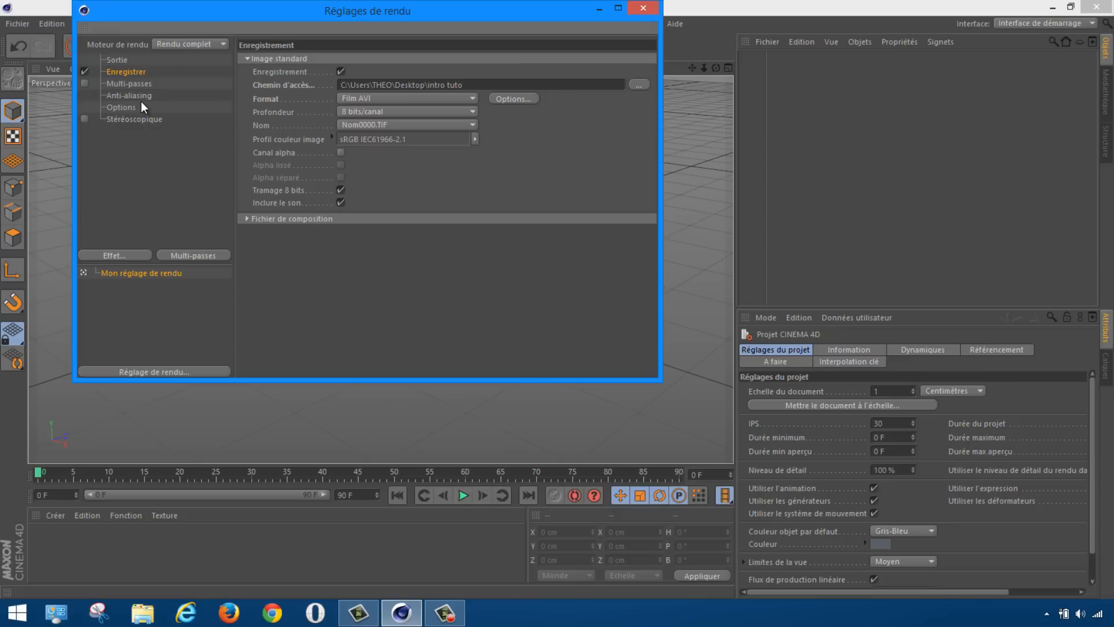
Set the render anti-aliasing to Au mieux with a maximum level of 2x2.
click(142, 83)
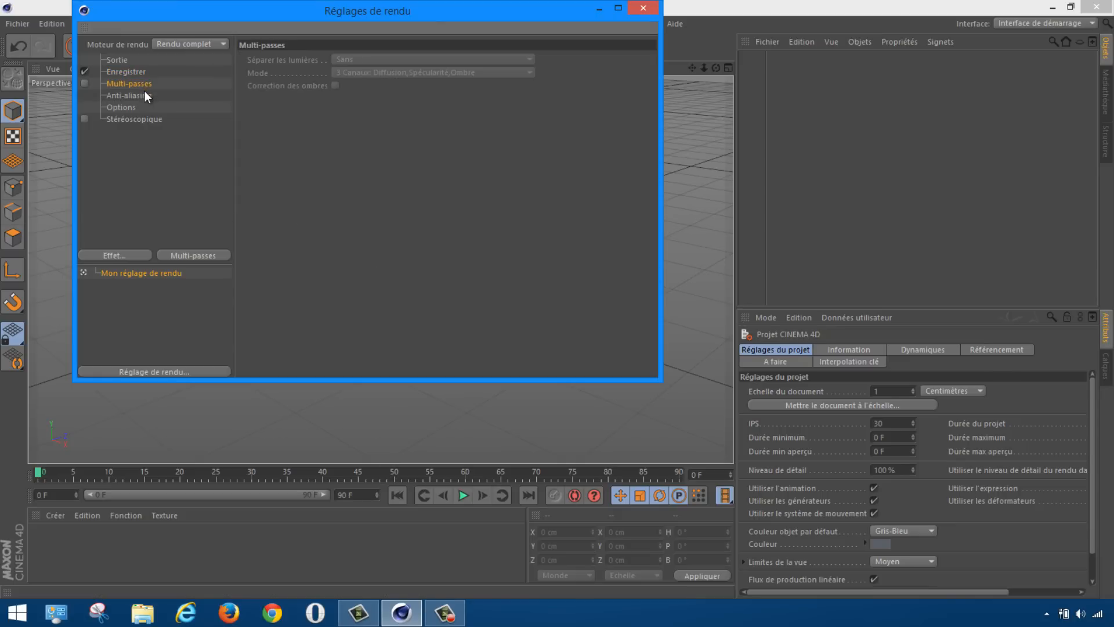
click(143, 94)
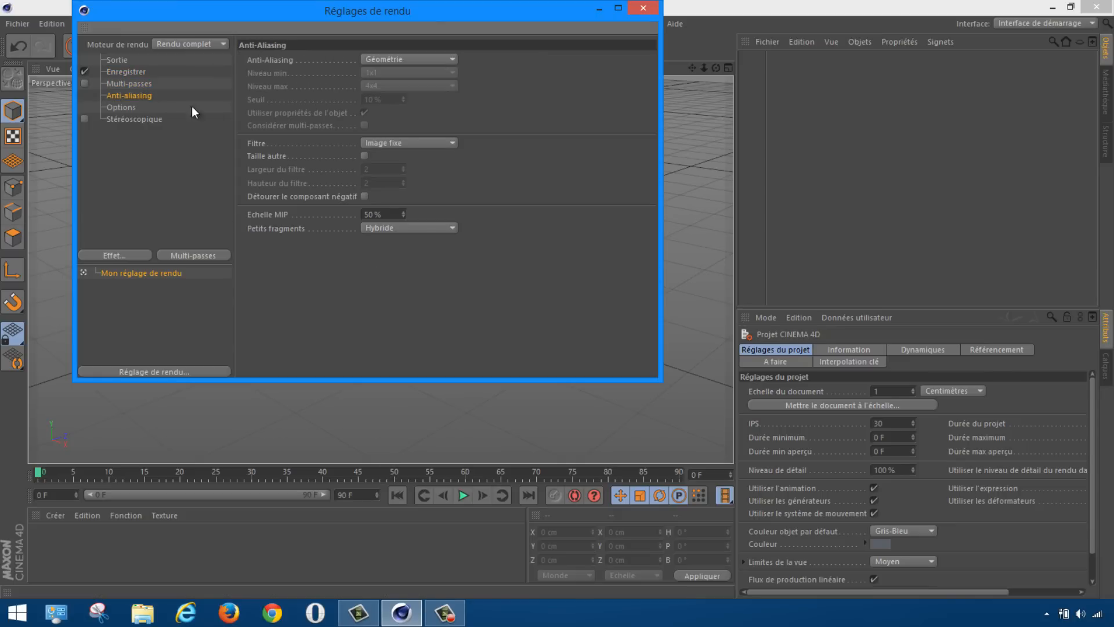
click(397, 60)
click(394, 89)
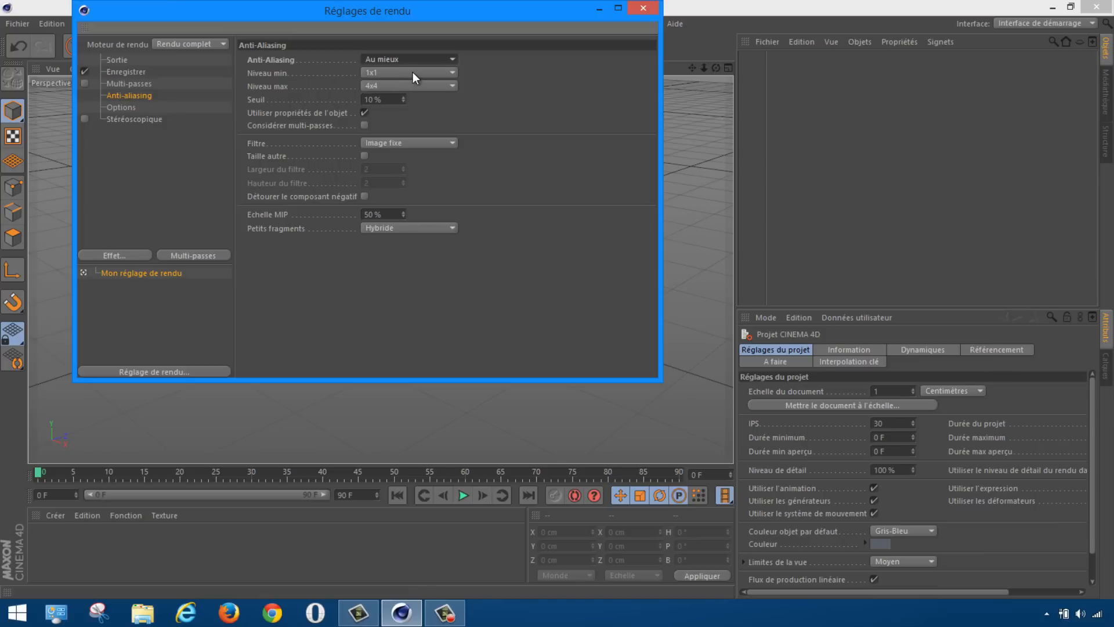
click(377, 85)
click(400, 99)
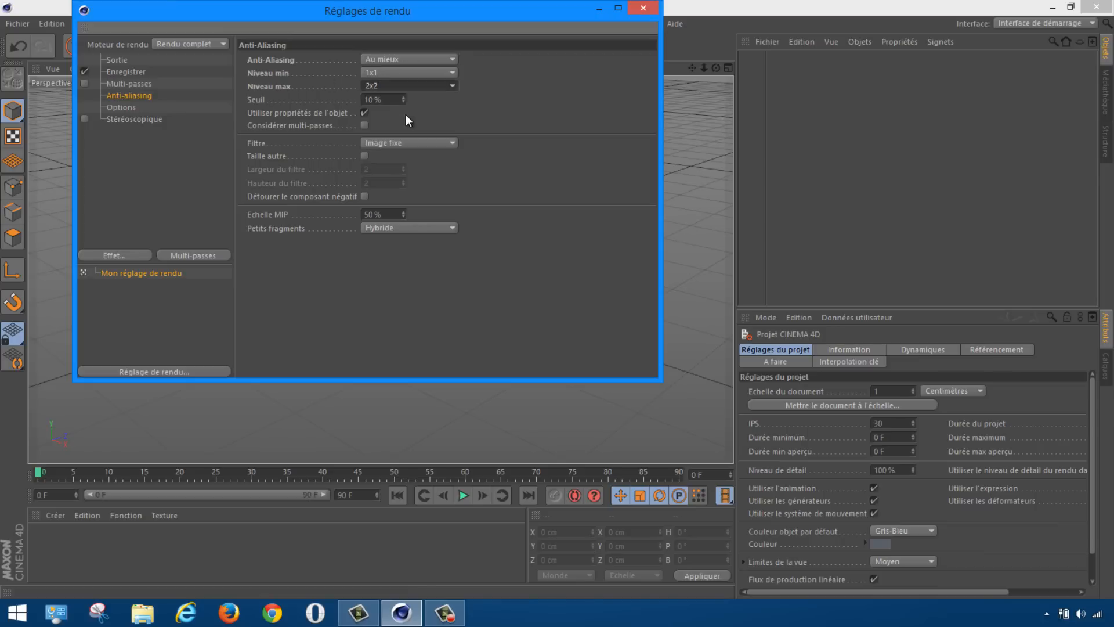
Add the Illumination globale and Occlusion ambiante effects to the render settings.
click(127, 108)
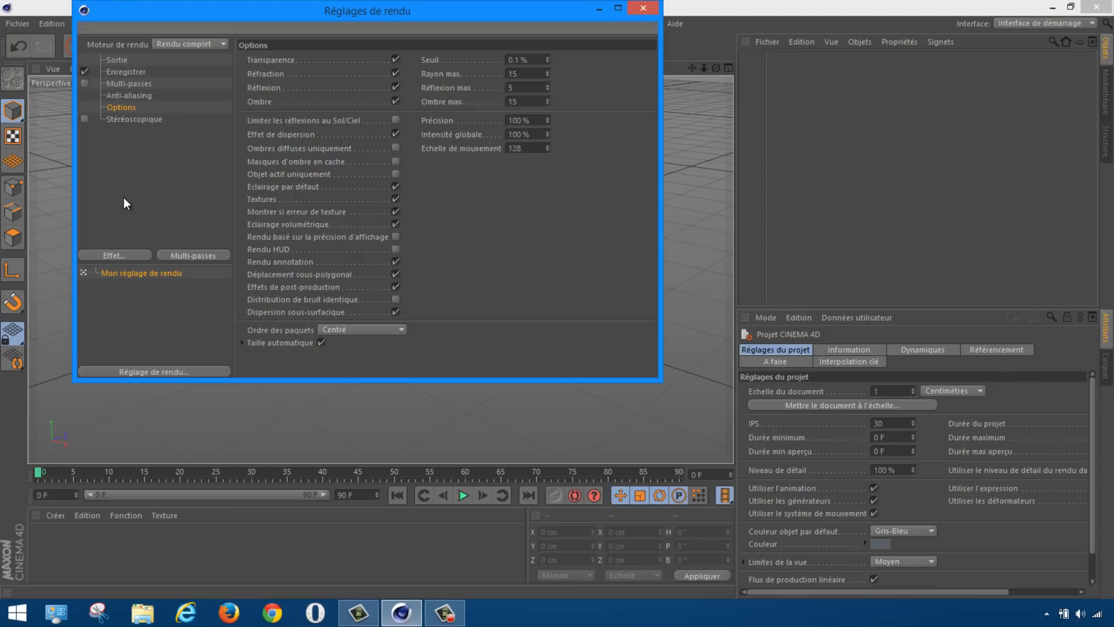
click(121, 256)
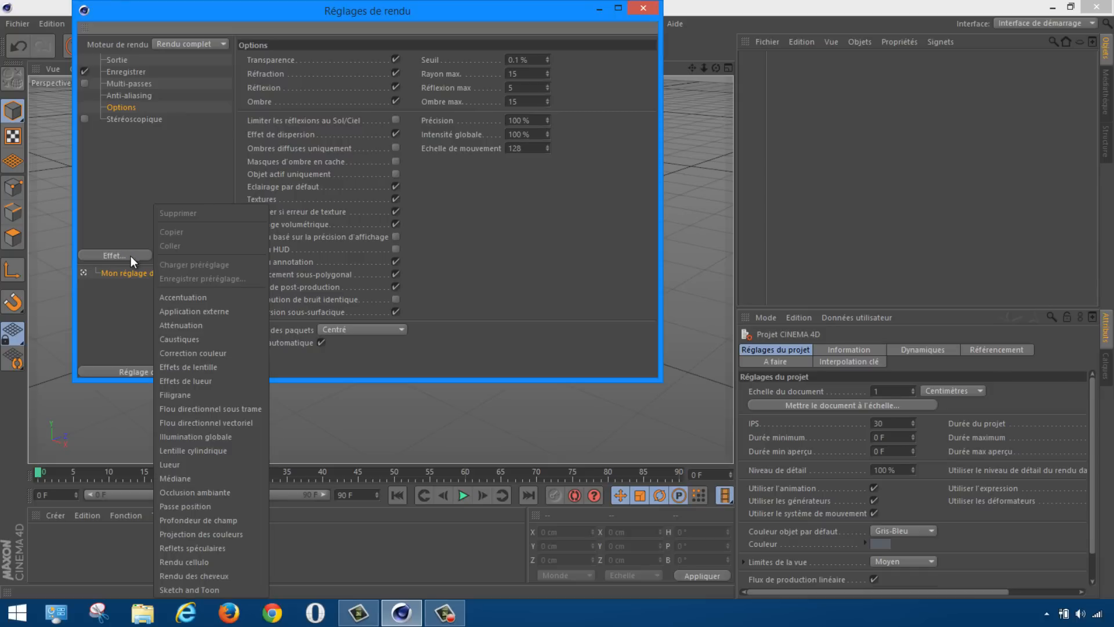
click(194, 438)
click(118, 253)
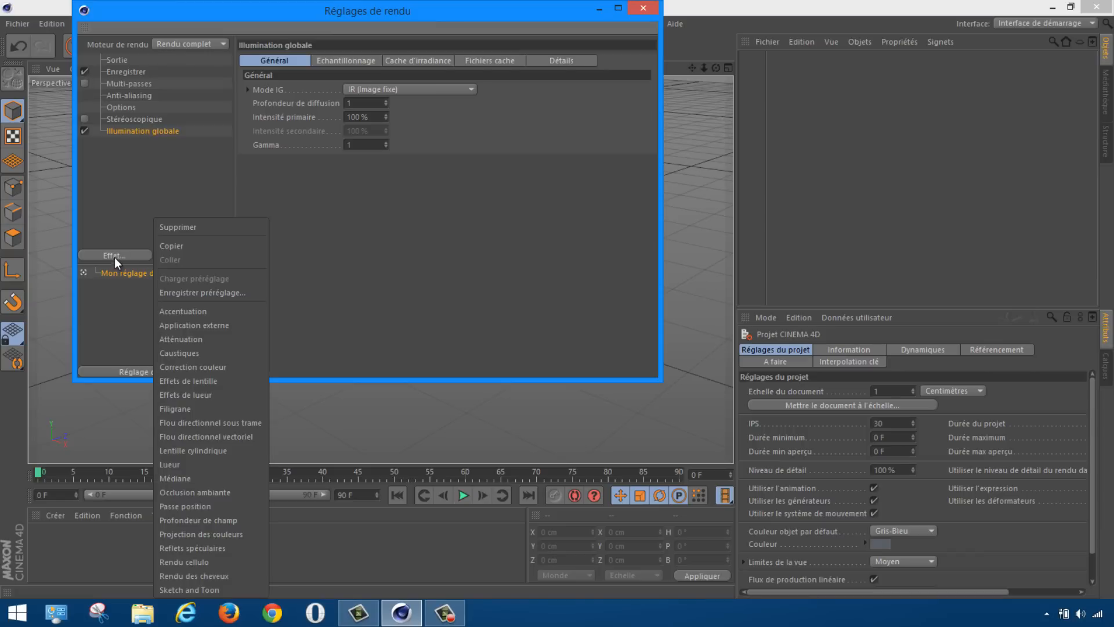
click(224, 492)
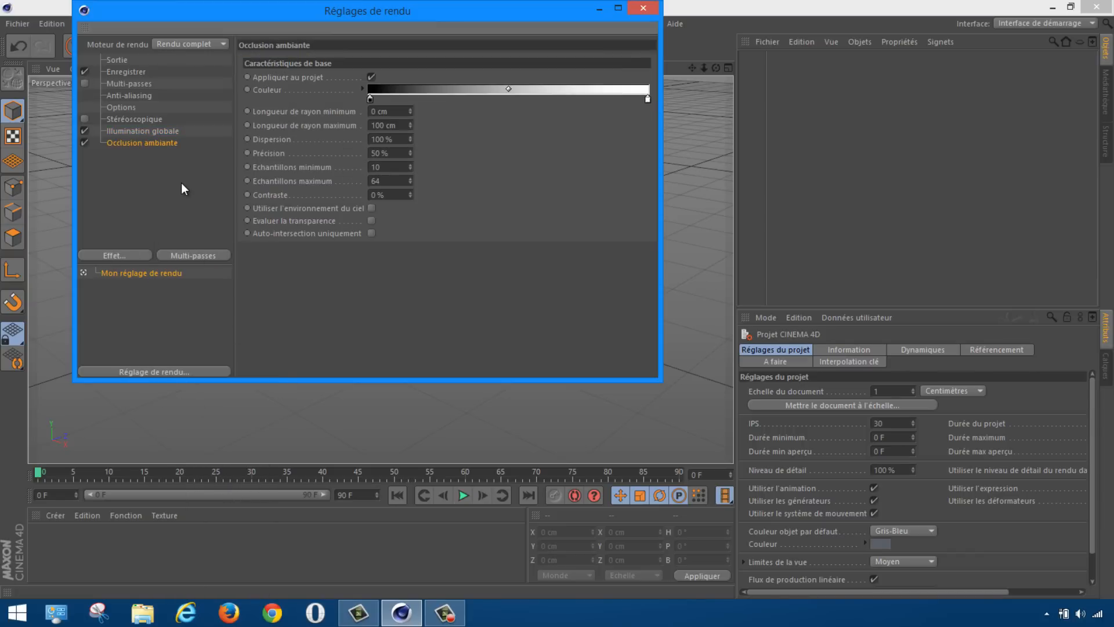
Set the global illumination sampling quality (Echantillons) to Bas.
click(150, 130)
click(346, 61)
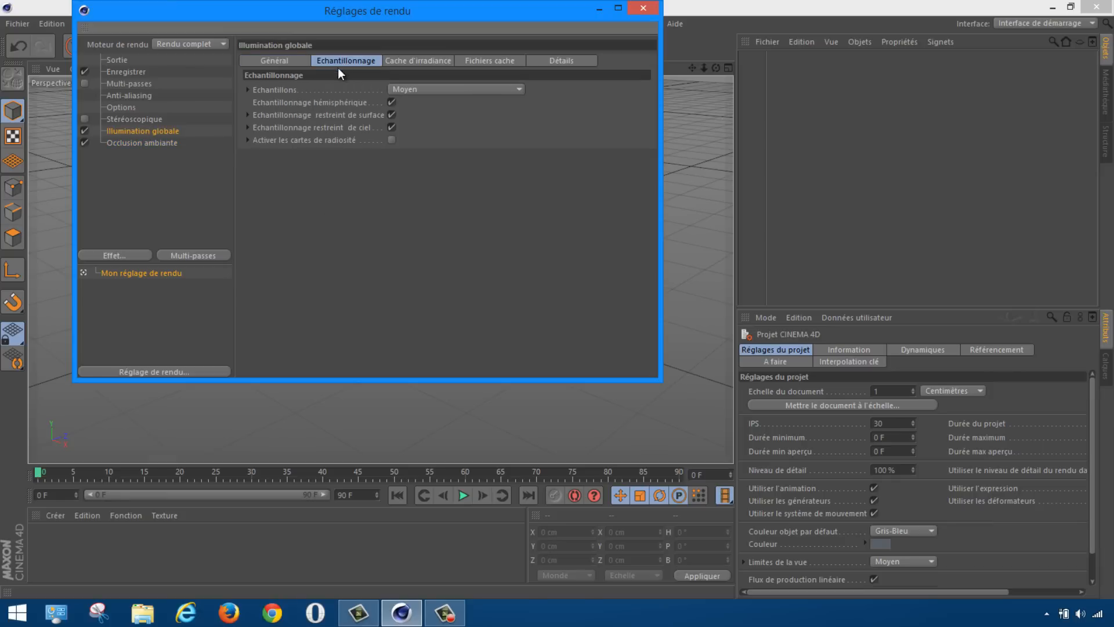
click(429, 90)
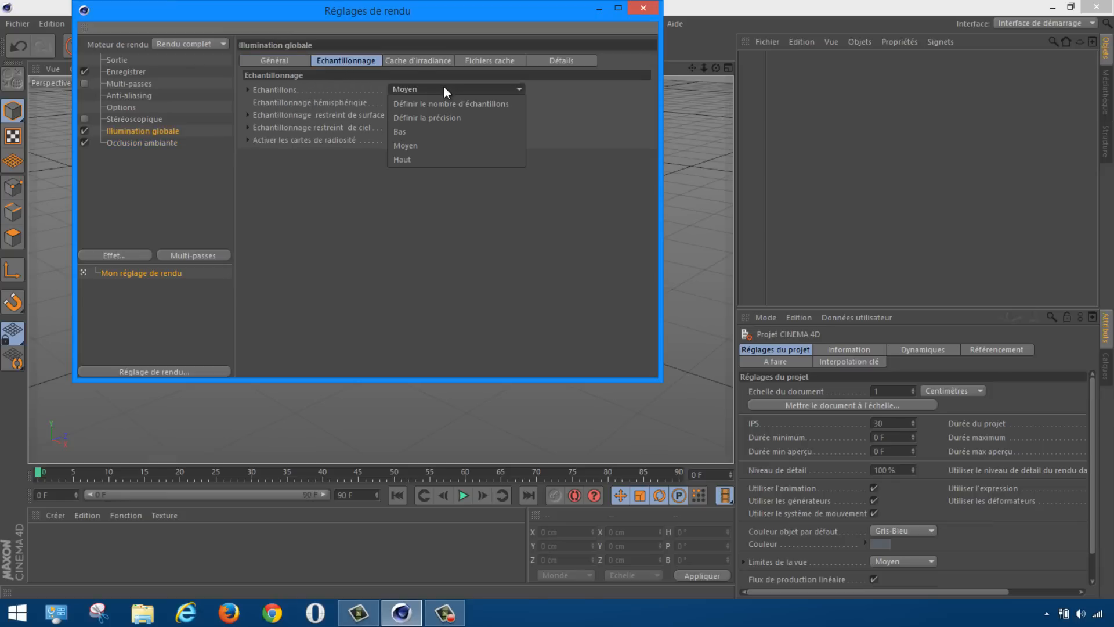
click(426, 137)
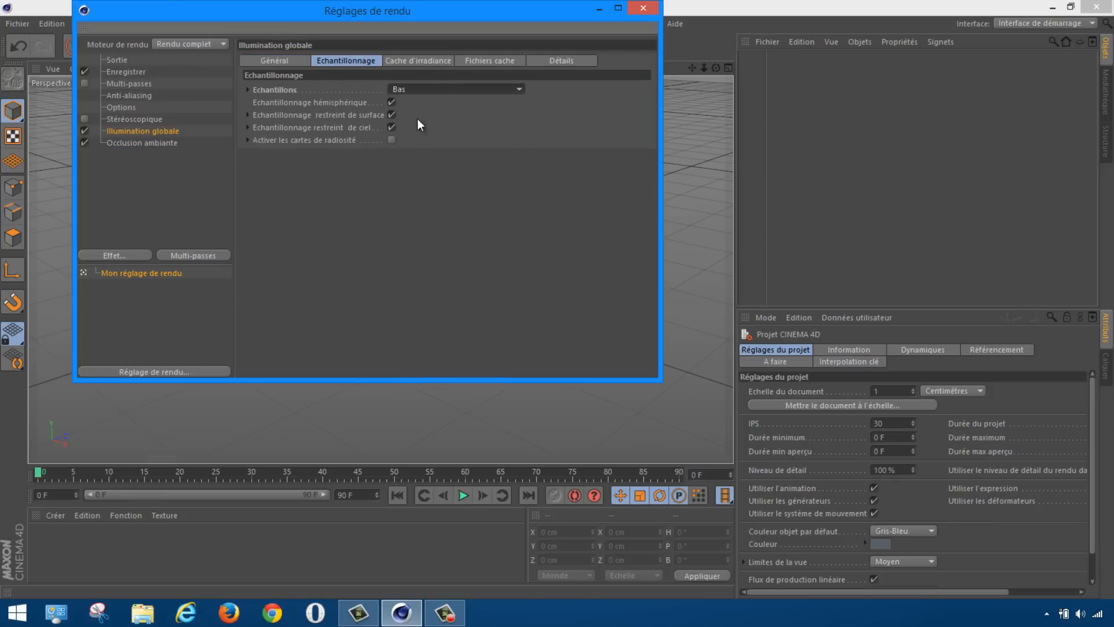
Set the irradiance cache's record density to Aperçu and smoothing to Minimum, and close the render settings.
click(405, 61)
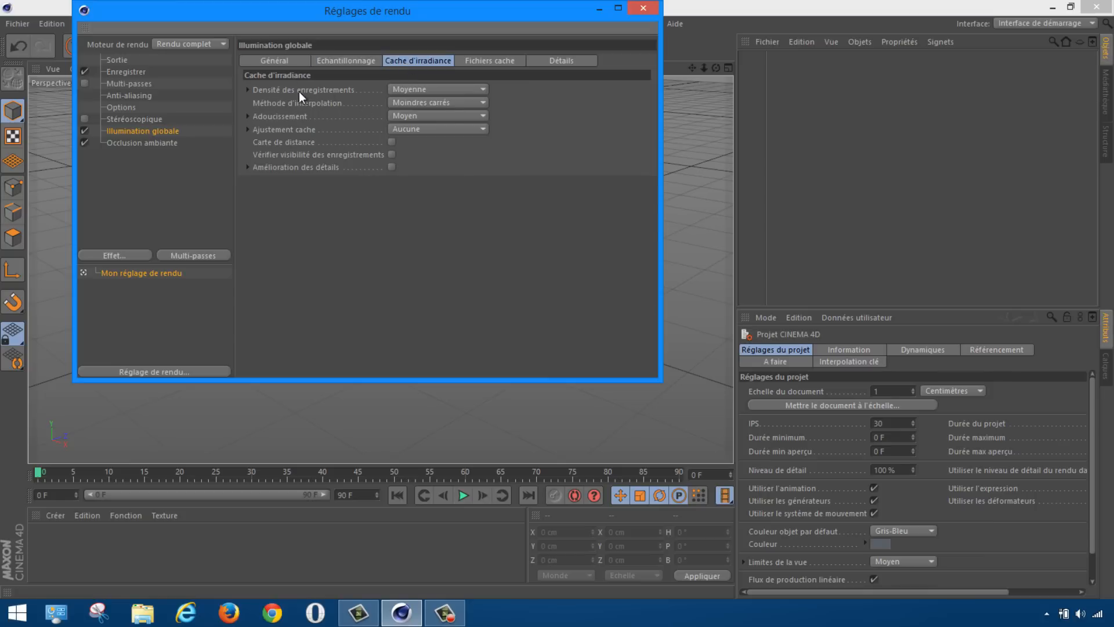
click(478, 89)
click(448, 109)
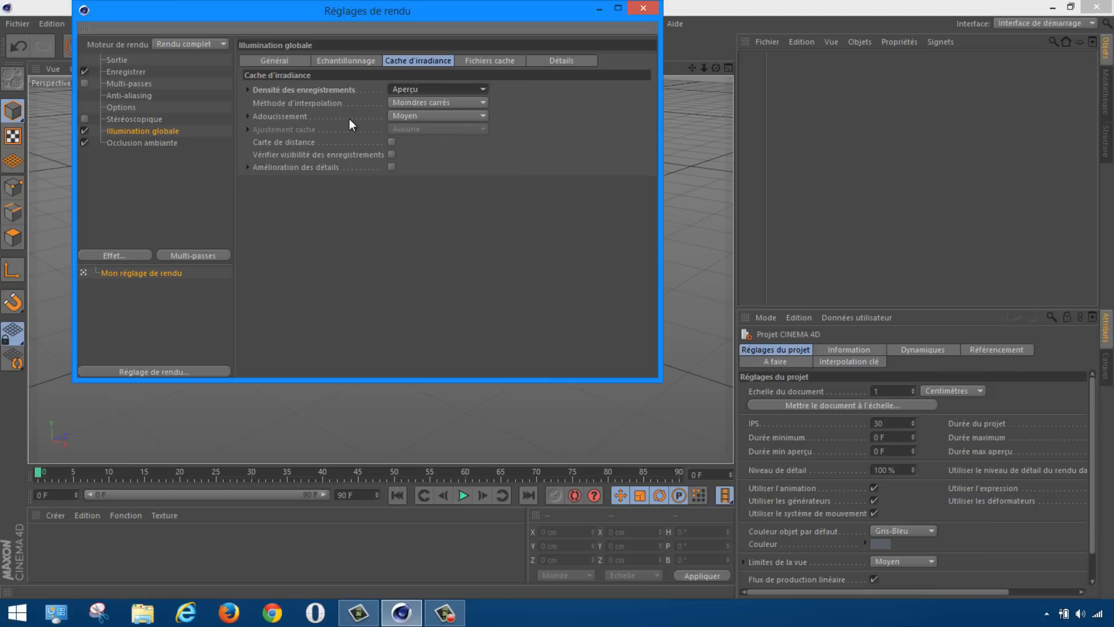
click(451, 114)
click(437, 141)
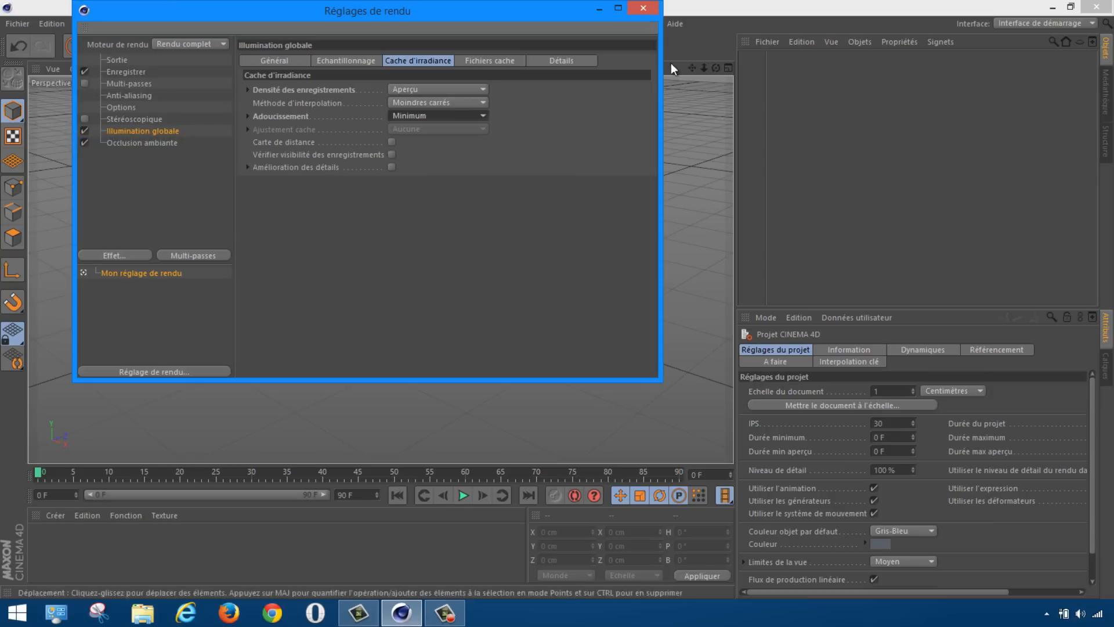
click(643, 8)
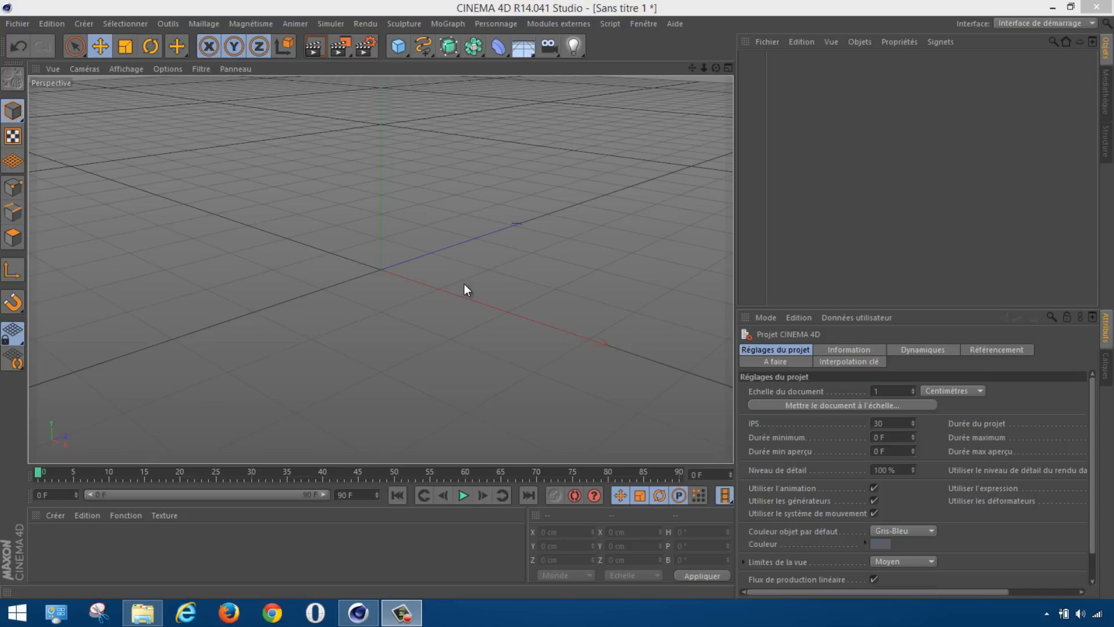
Add two cubes to the scene and nest one of them inside a new atom array (Réseau d'atomes).
click(398, 49)
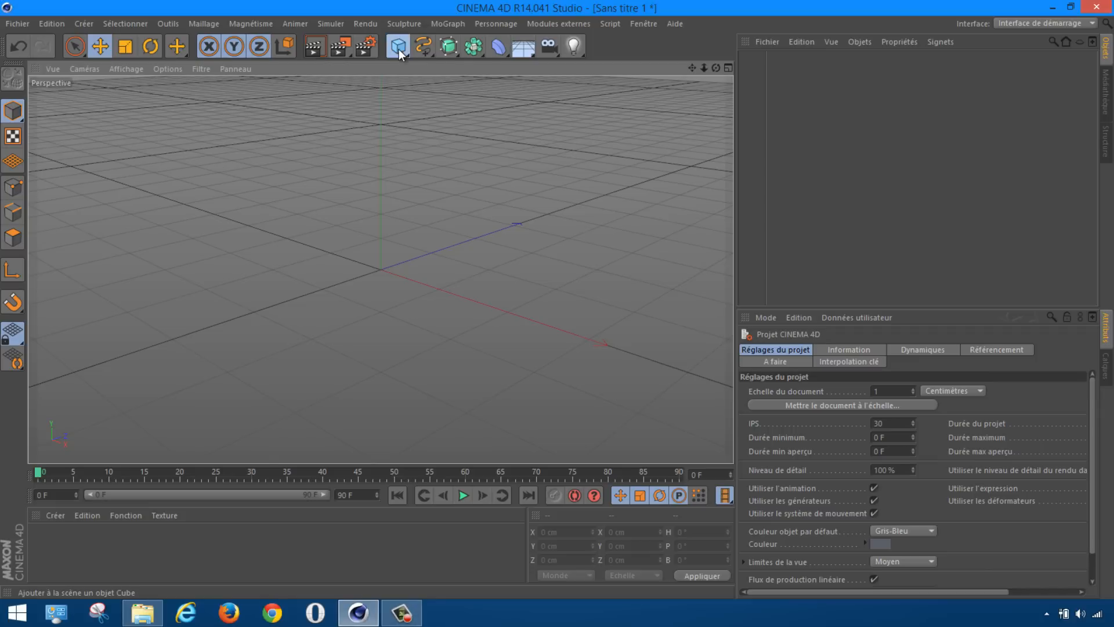
click(399, 51)
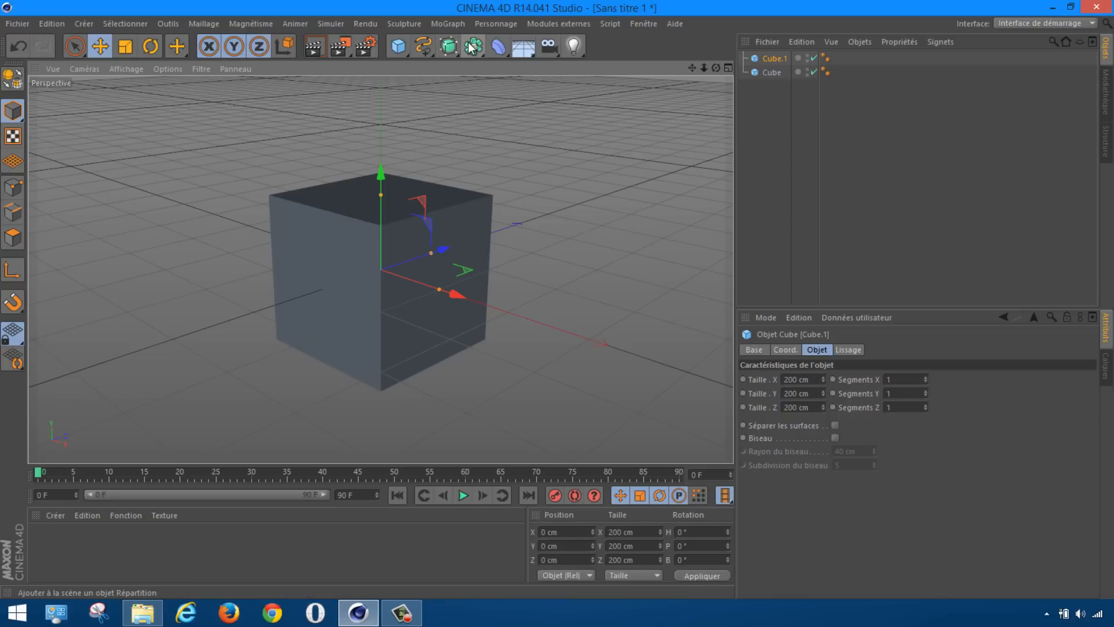
drag(473, 47, 654, 62)
drag(773, 72, 783, 56)
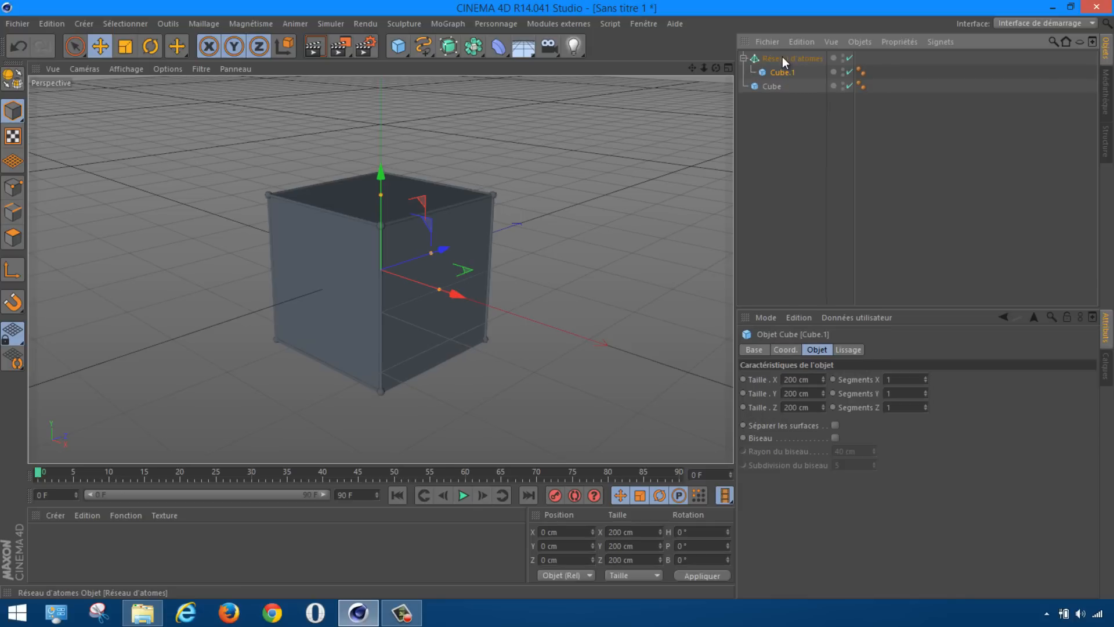
Set the atom array's cylinder radius and sphere radius both to 3 cm.
click(781, 57)
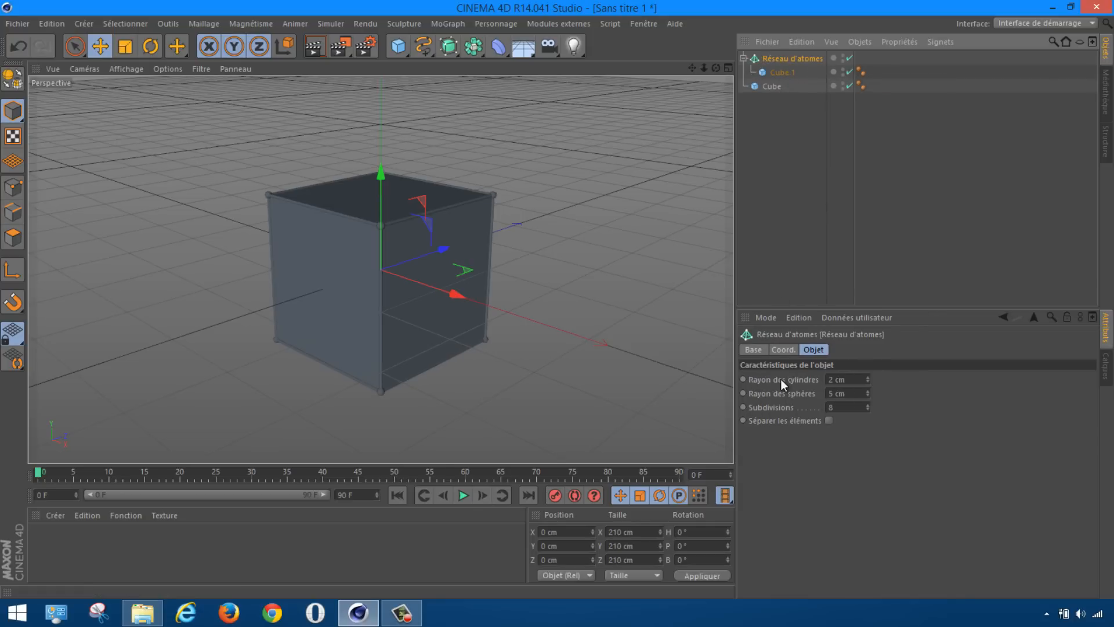
double_click(832, 380)
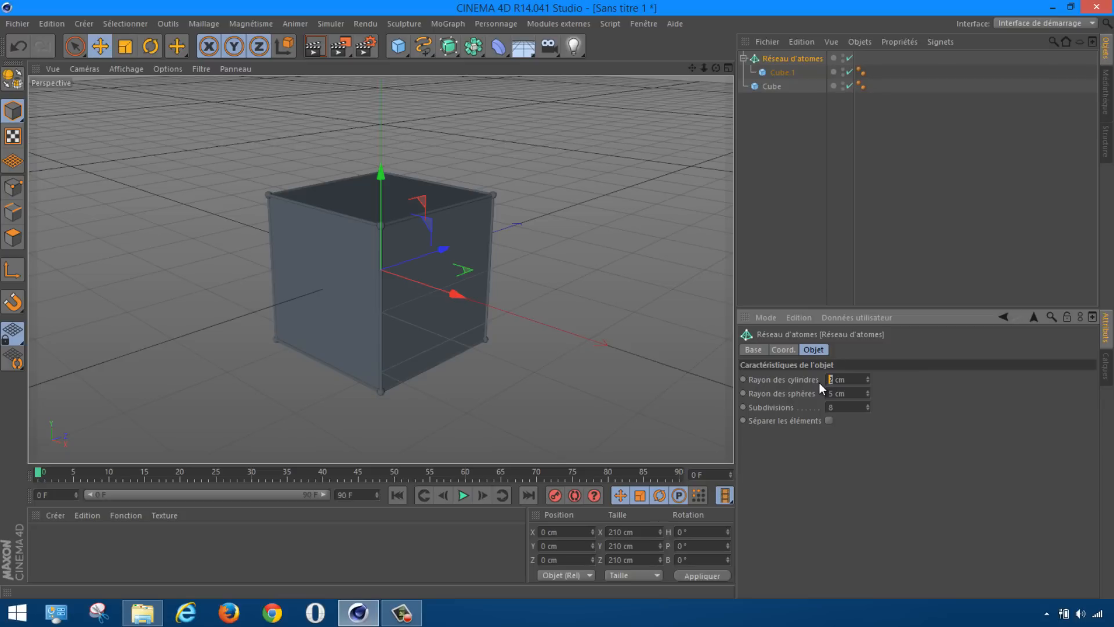
text(3)
key(Tab)
text(3)
key(Return)
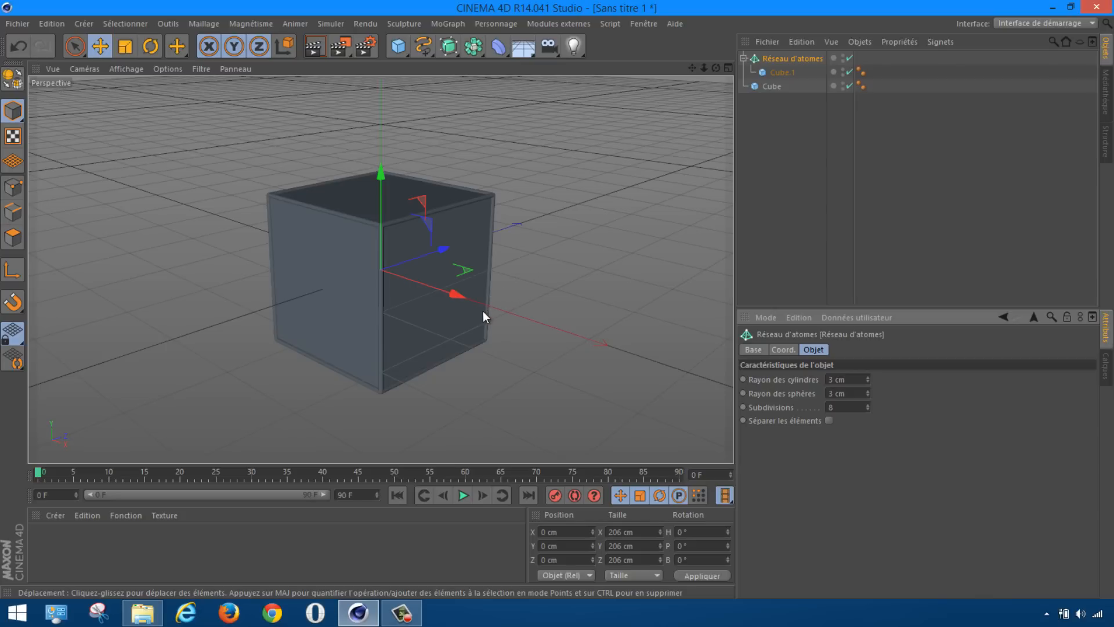
Create a new material with its Couleur channel disabled and its Luminescence channel enabled.
double_click(60, 548)
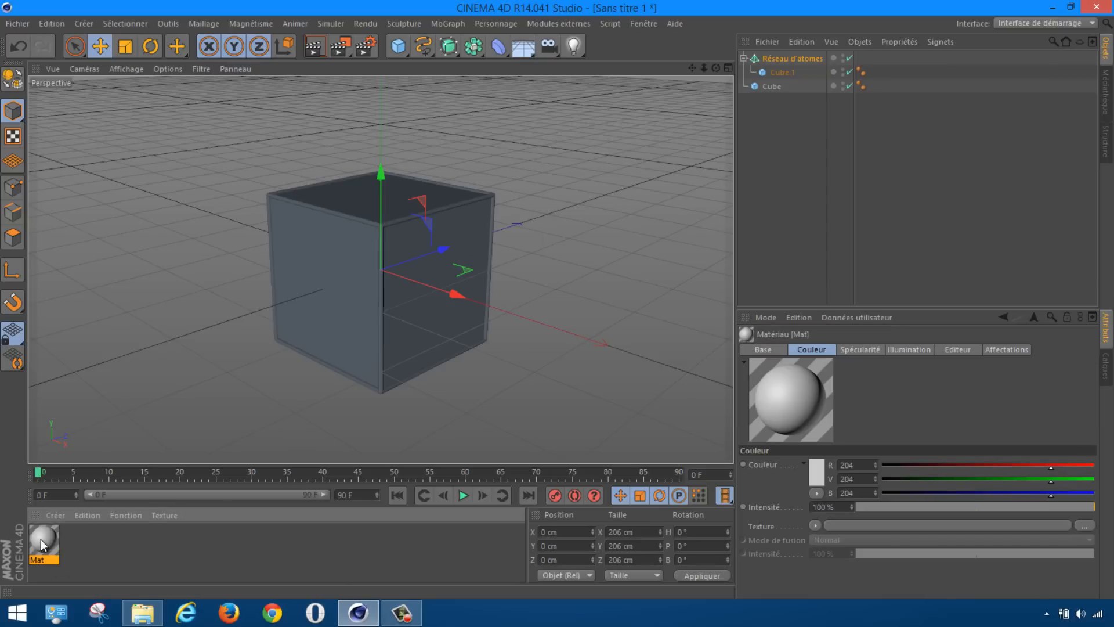
double_click(40, 538)
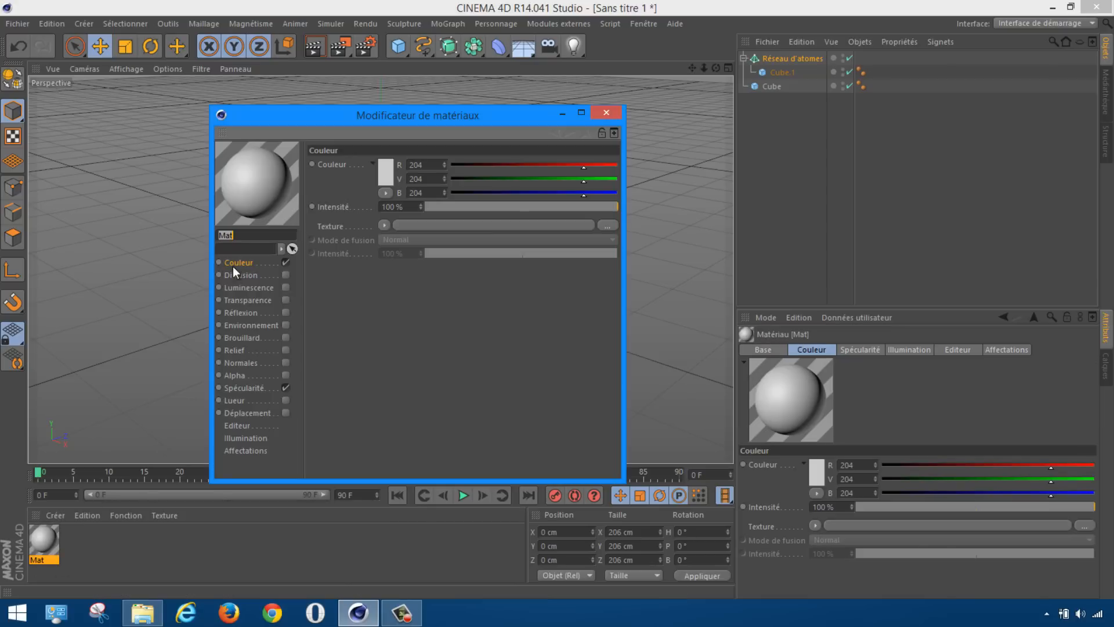
click(285, 263)
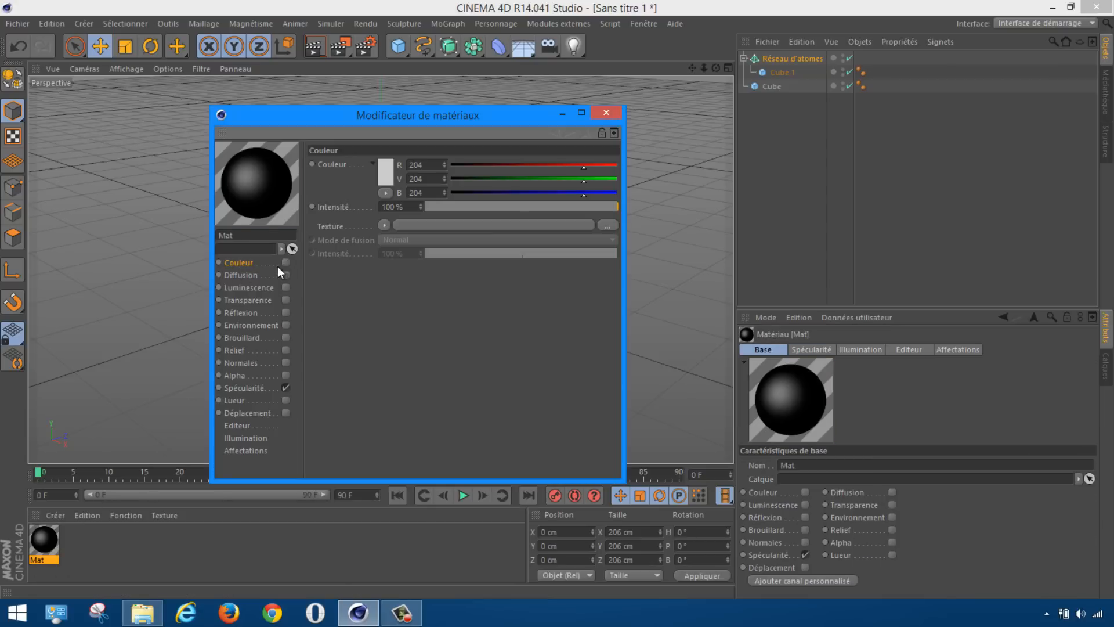
click(249, 289)
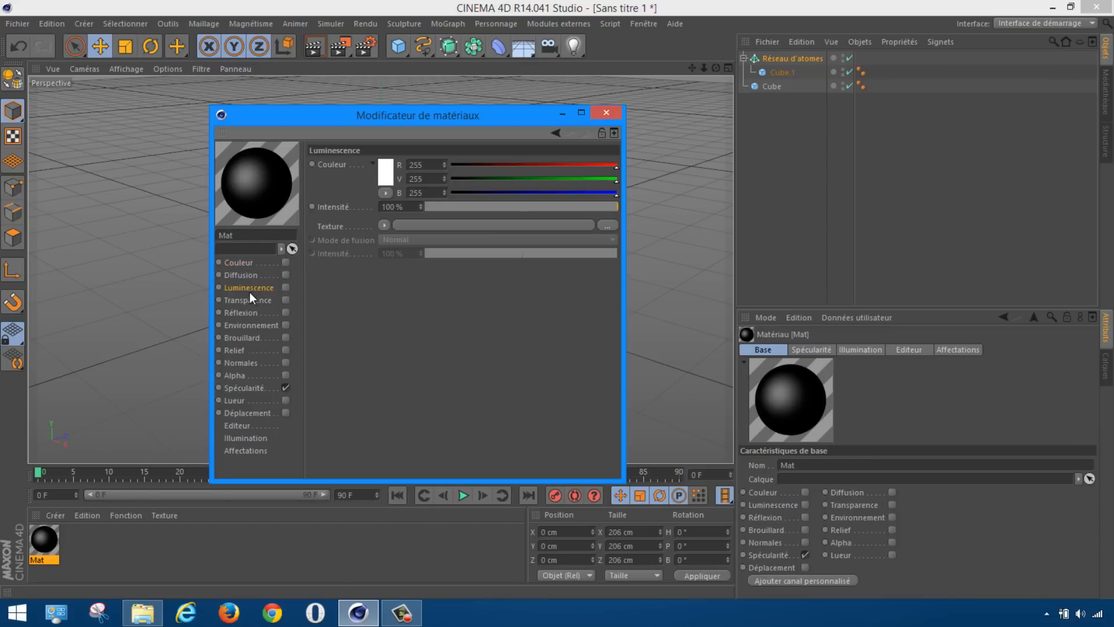
click(285, 288)
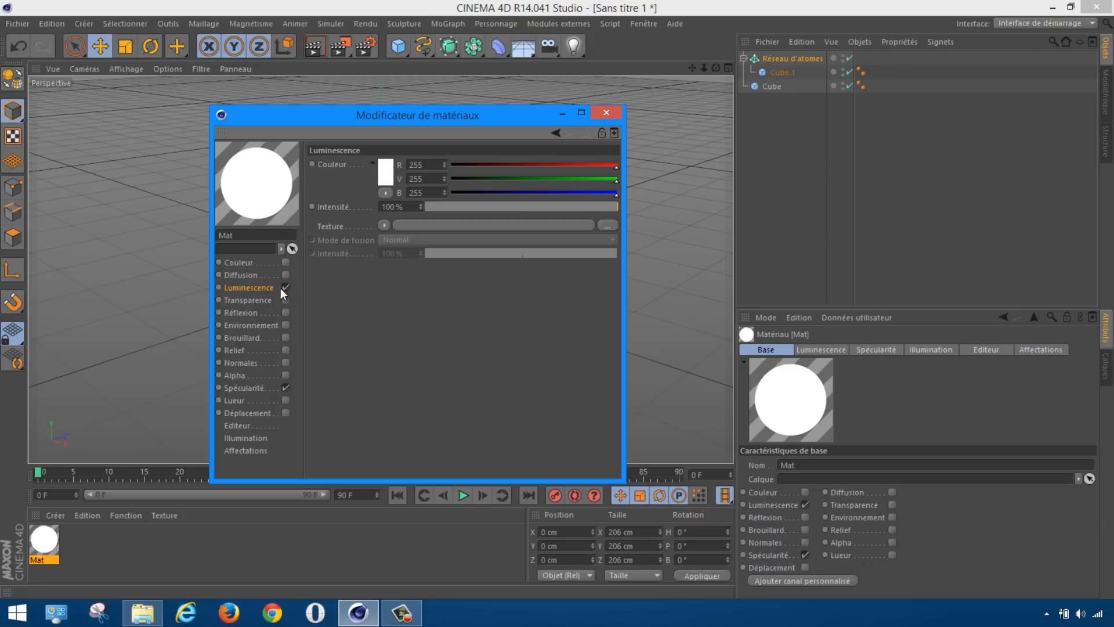
Set the material's luminescence colour to green (R 0, V 255, B 29) and apply the material to the atom array.
click(385, 171)
click(395, 124)
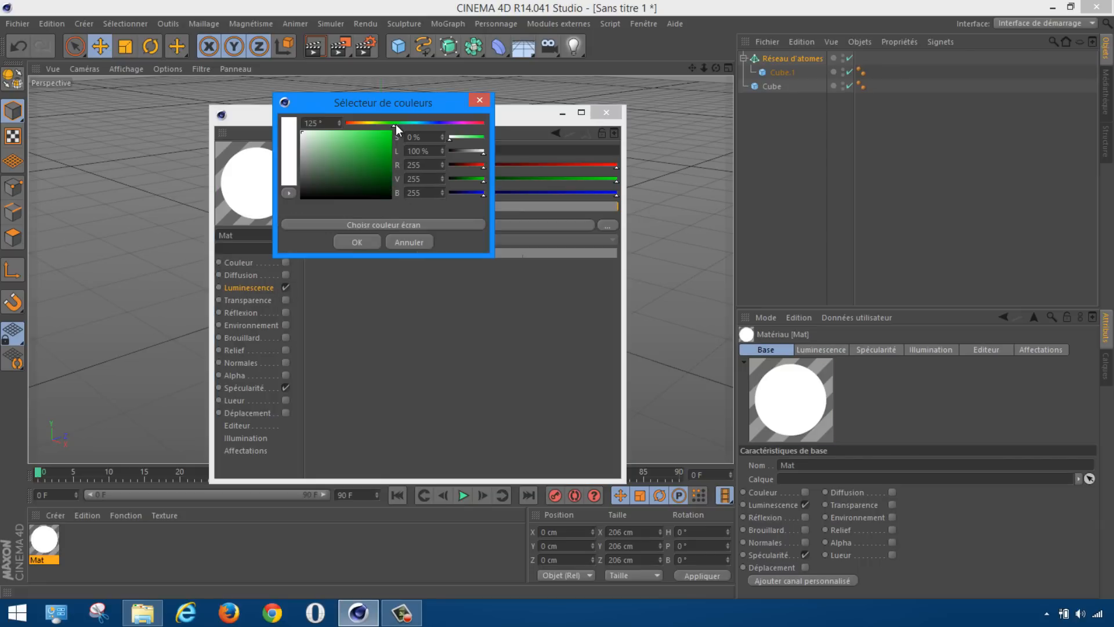
click(383, 136)
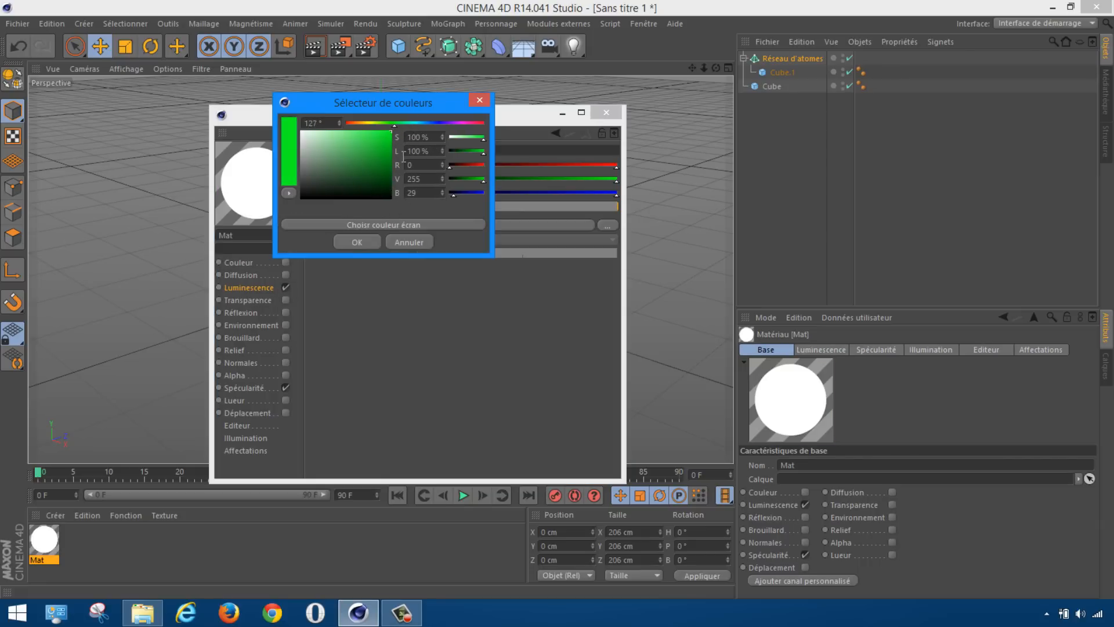
click(355, 242)
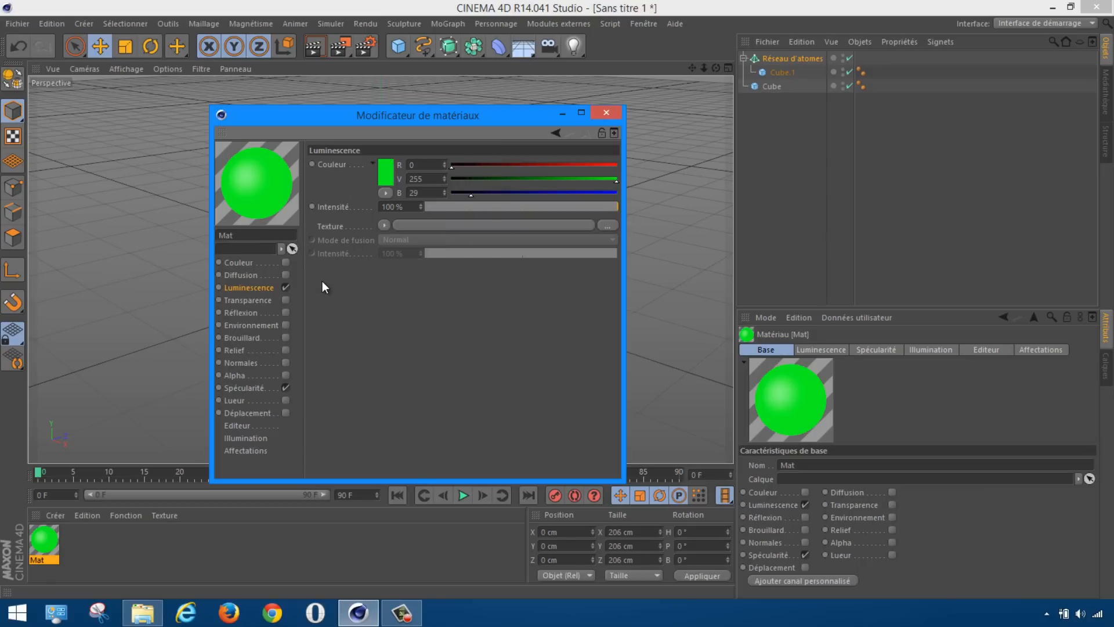
click(606, 112)
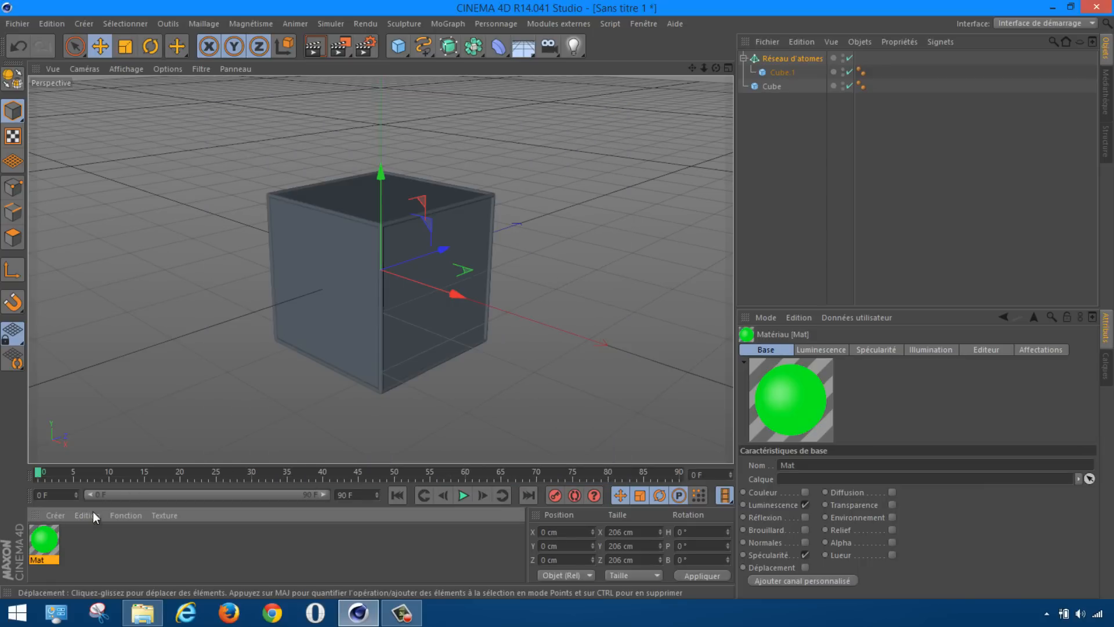
drag(43, 548, 787, 101)
drag(799, 61, 799, 60)
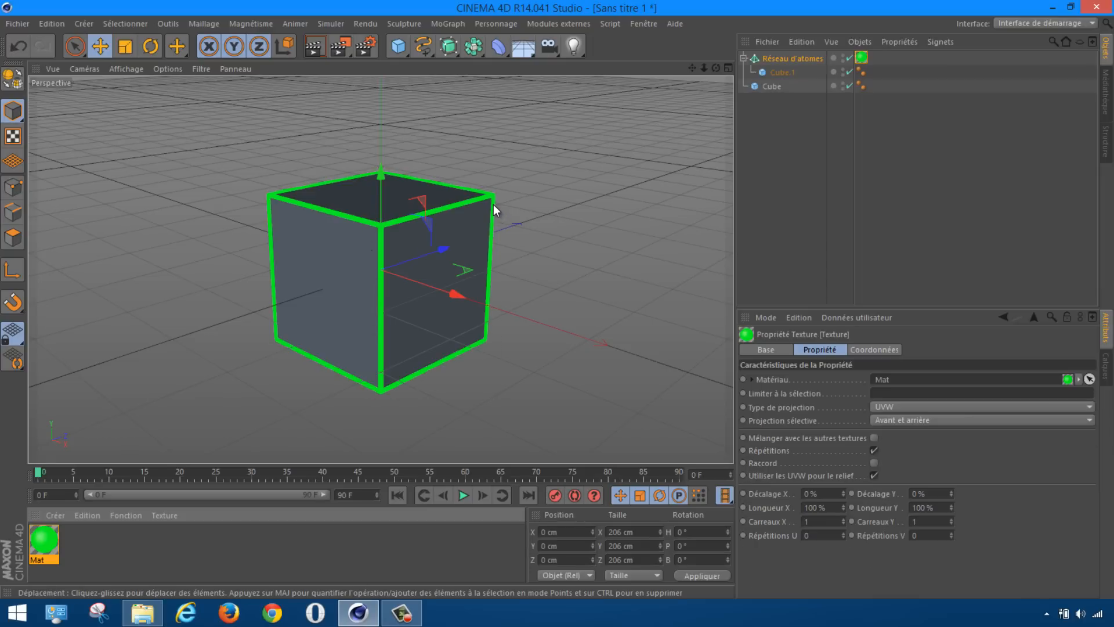
Create a second material and set its Couleur channel to near-black (R 15, V 15, B 15).
double_click(114, 542)
double_click(37, 540)
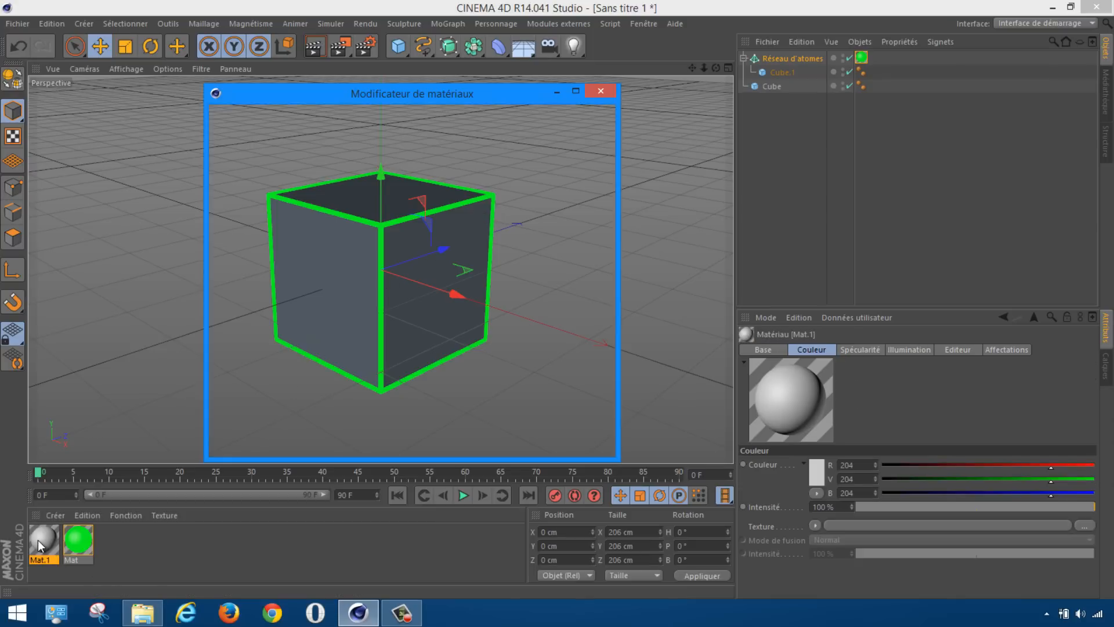
click(238, 241)
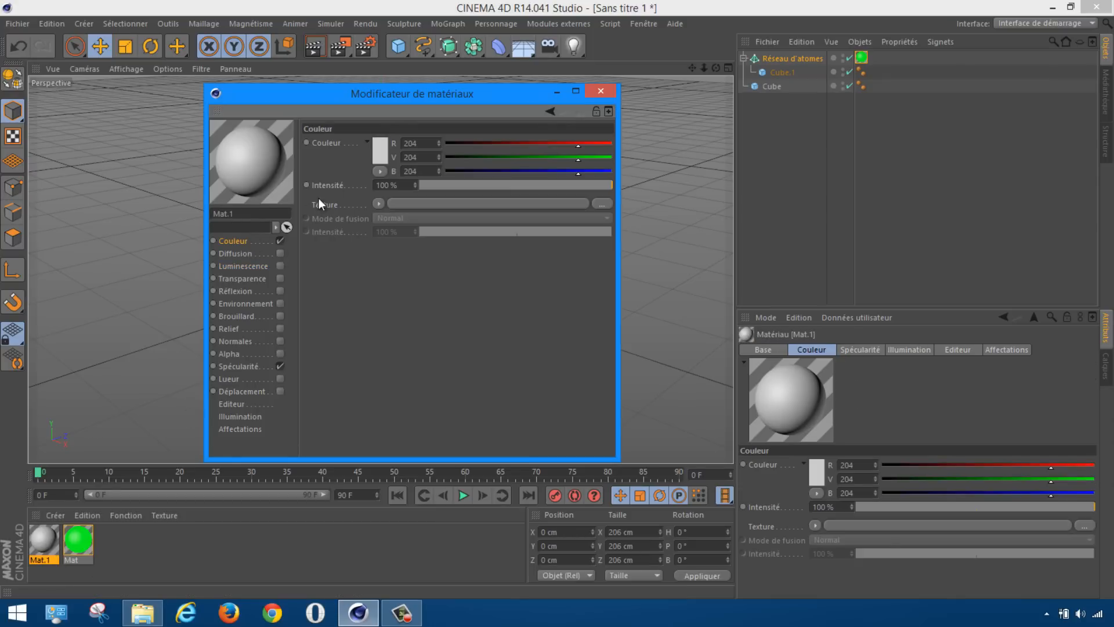
click(379, 149)
drag(302, 151, 294, 169)
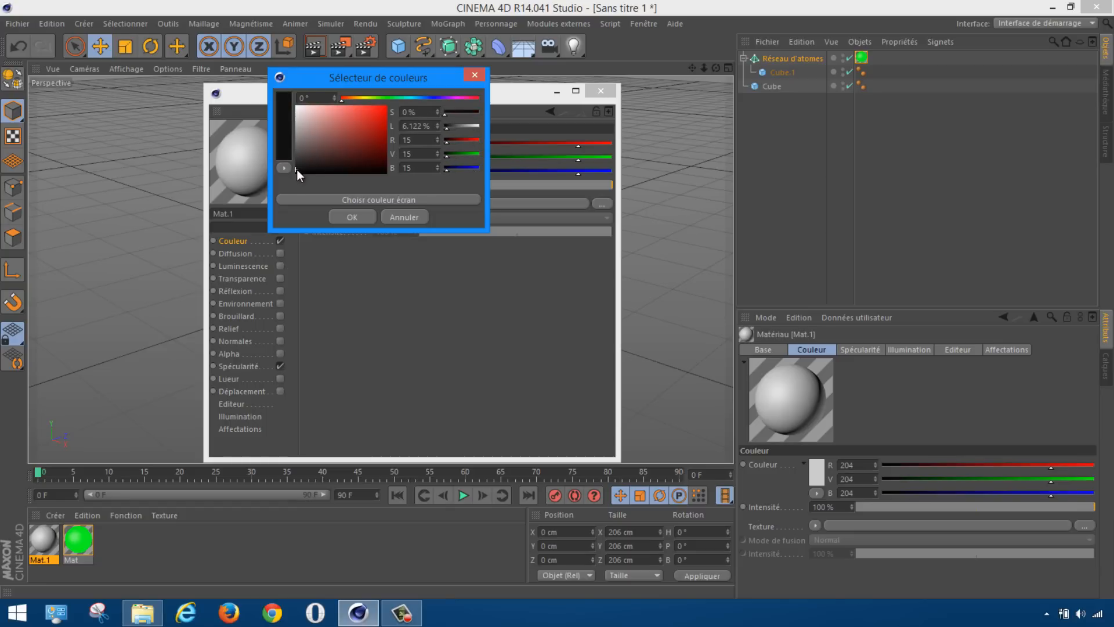
click(343, 218)
Enable the black material's Réflexion channel at 15 % intensity with a Fresnel texture mixed at 14 %.
click(234, 293)
click(280, 291)
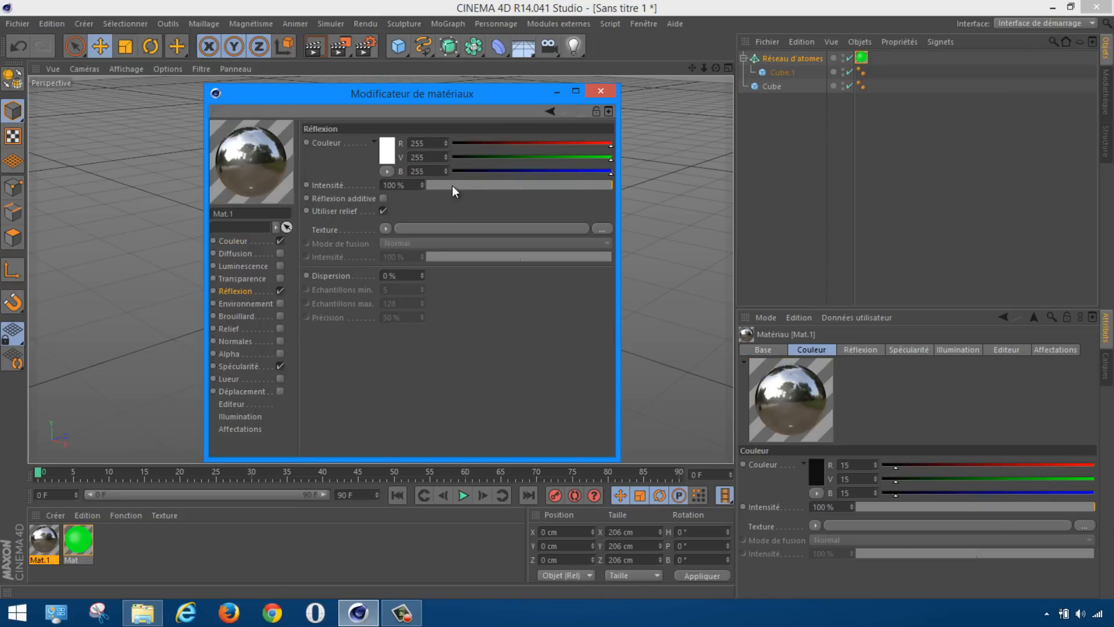
drag(451, 185, 455, 187)
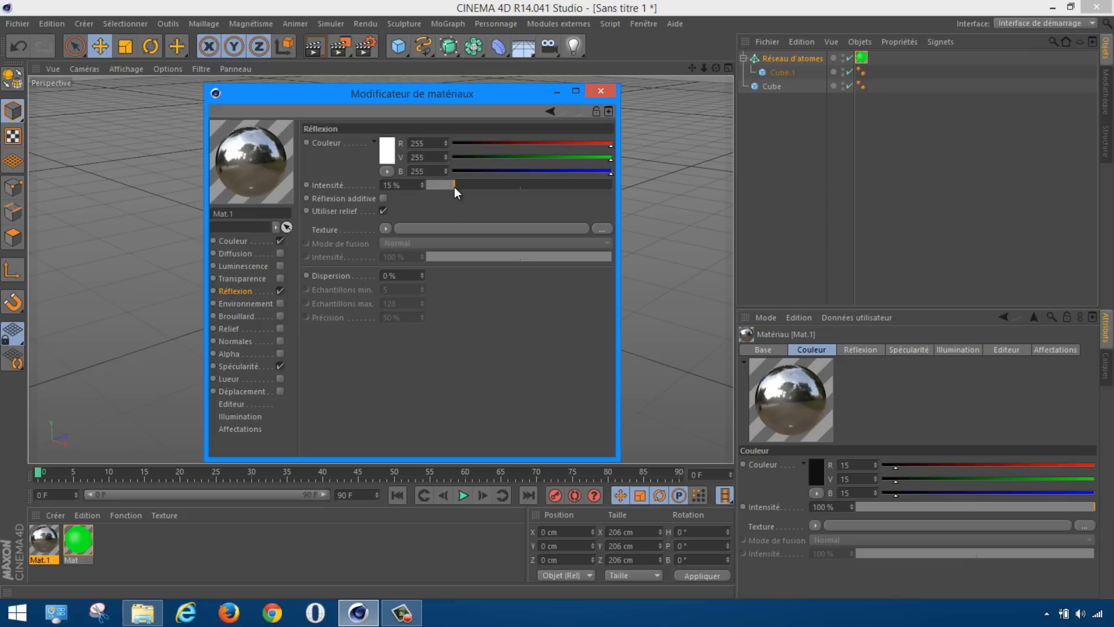
click(385, 229)
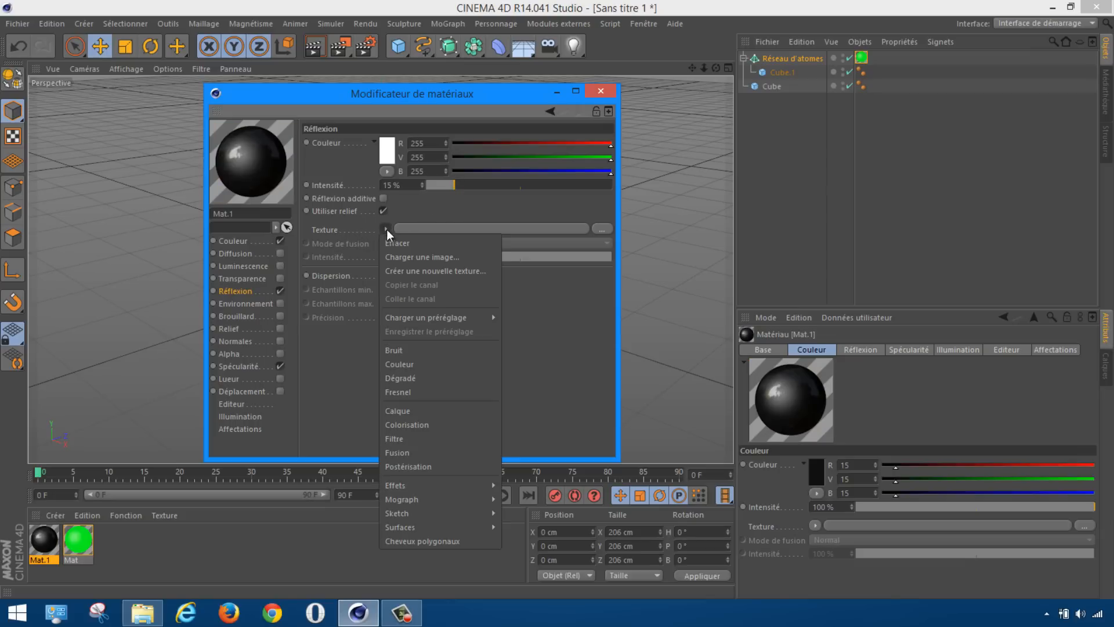
click(425, 390)
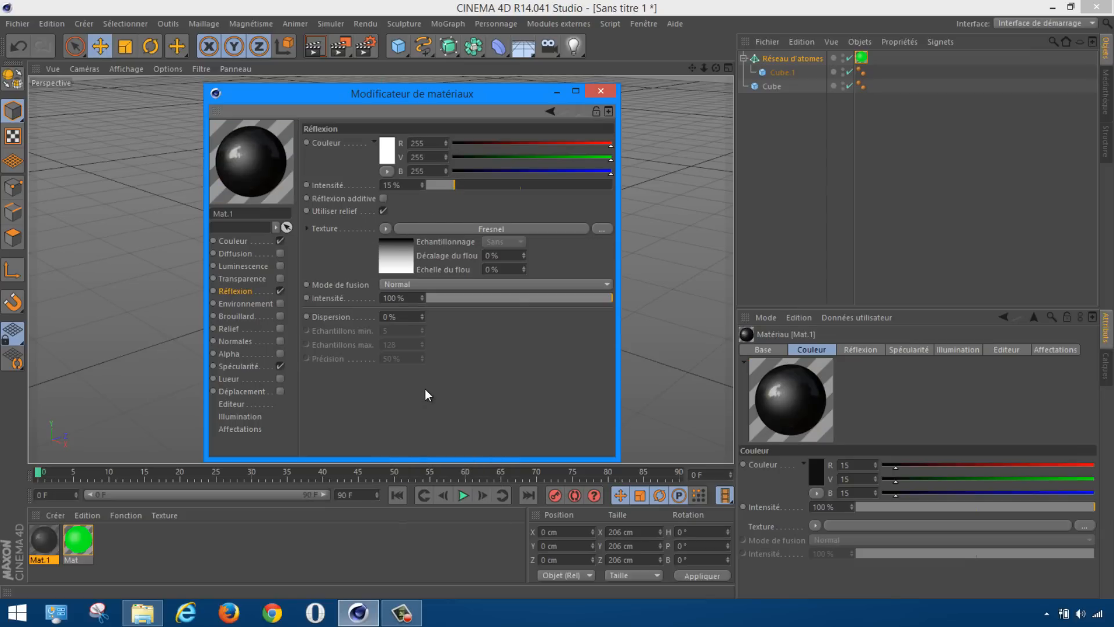
click(459, 297)
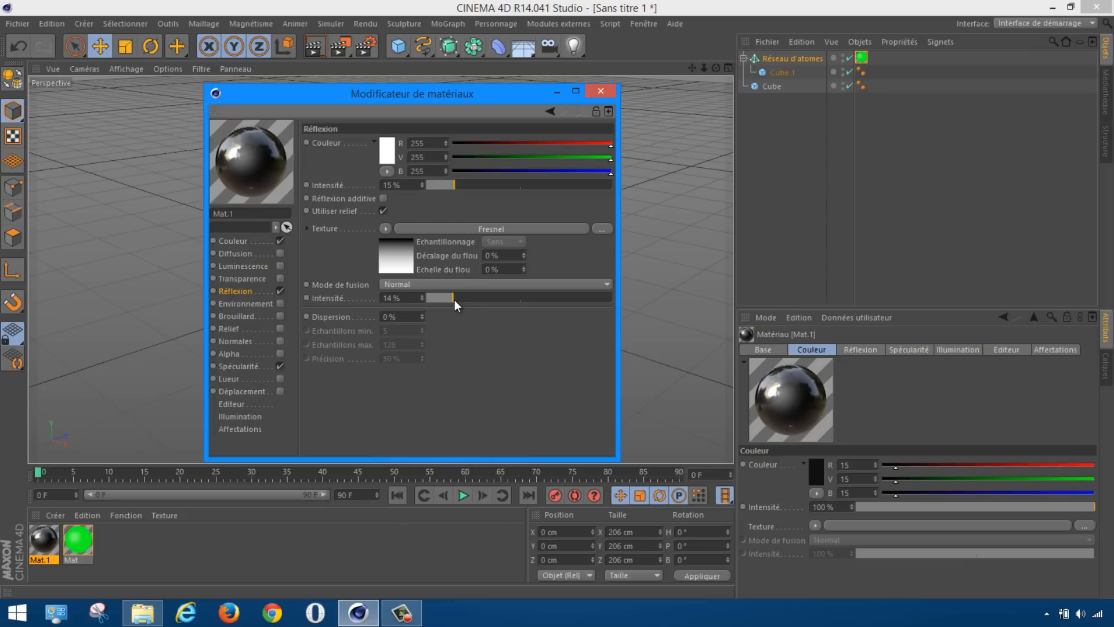
click(601, 91)
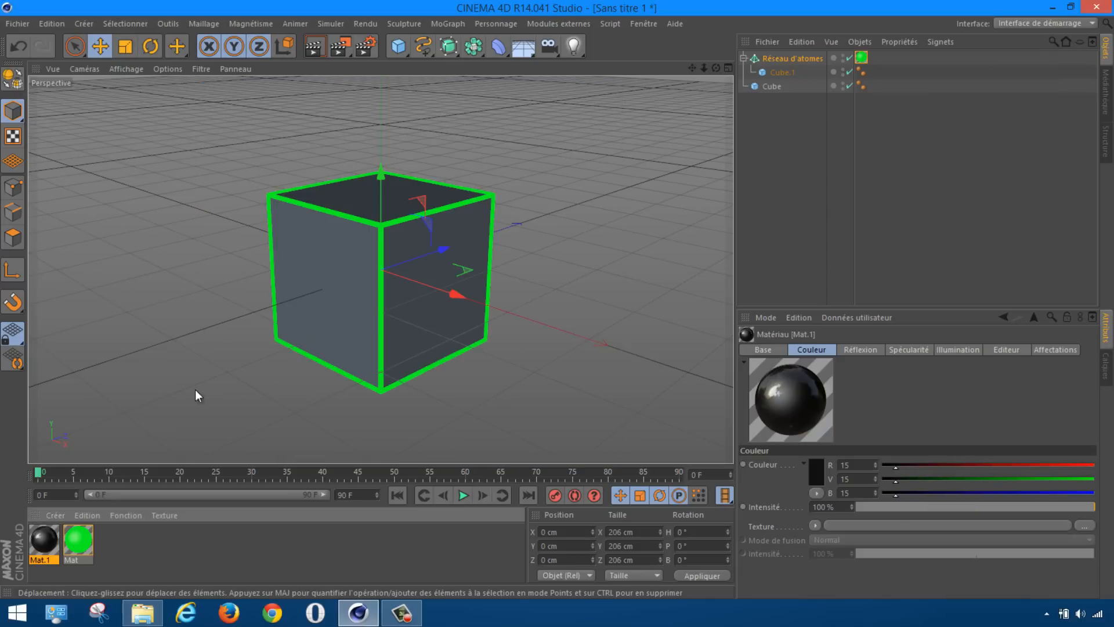
Apply the black material to the plain cube and preview the render in the perspective view.
drag(47, 550, 775, 87)
click(315, 46)
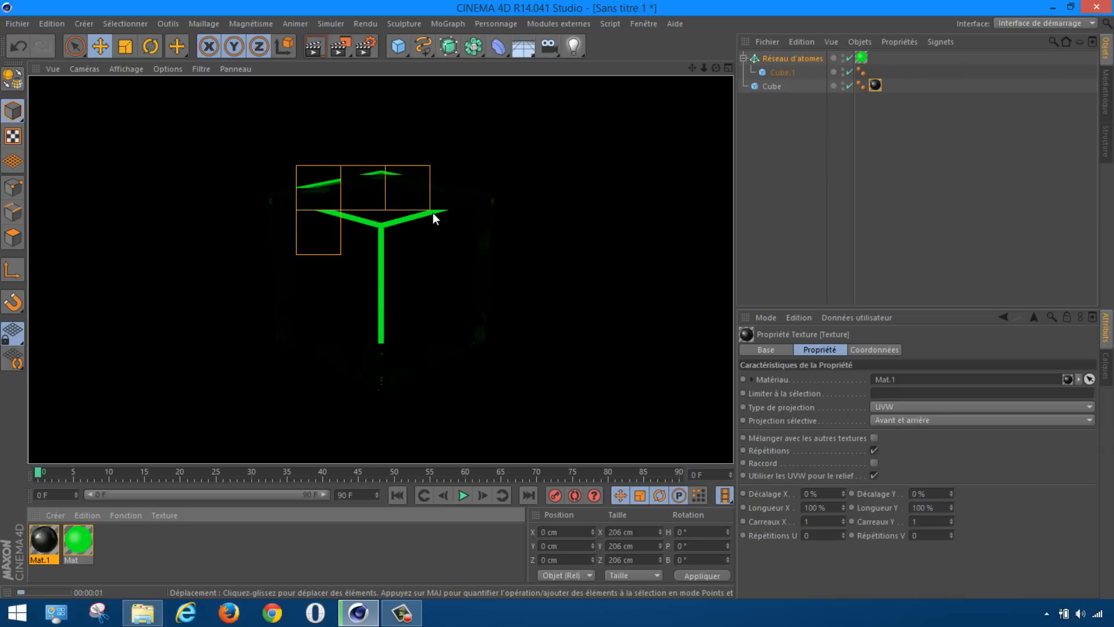
click(537, 235)
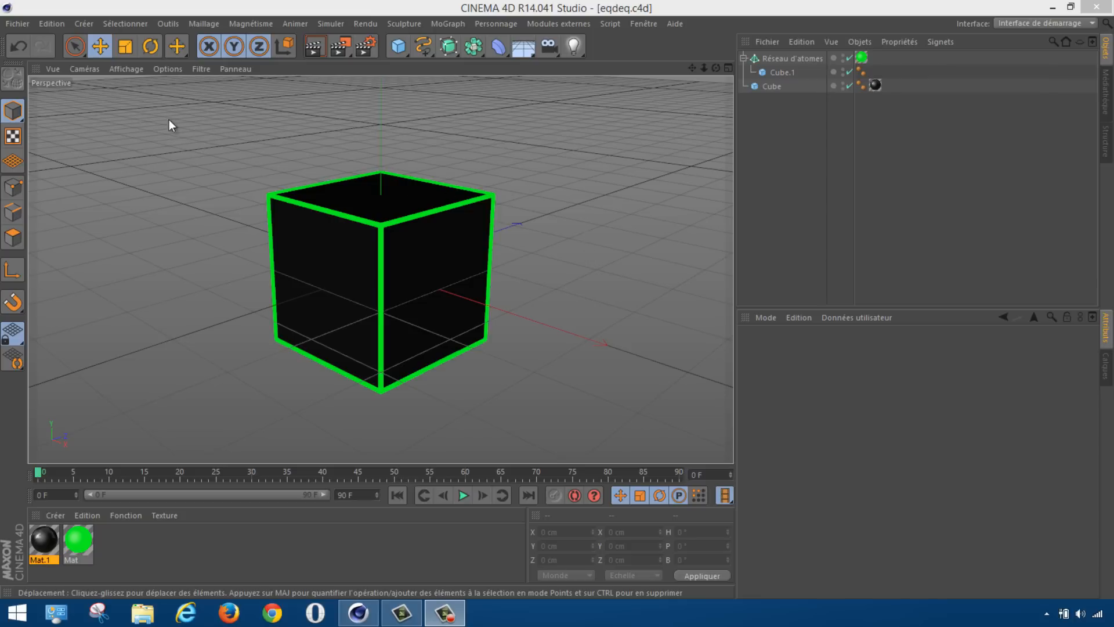
Add a null object (Neutre) and nest the atom array and the cube inside it.
click(83, 24)
mouse_move(90, 43)
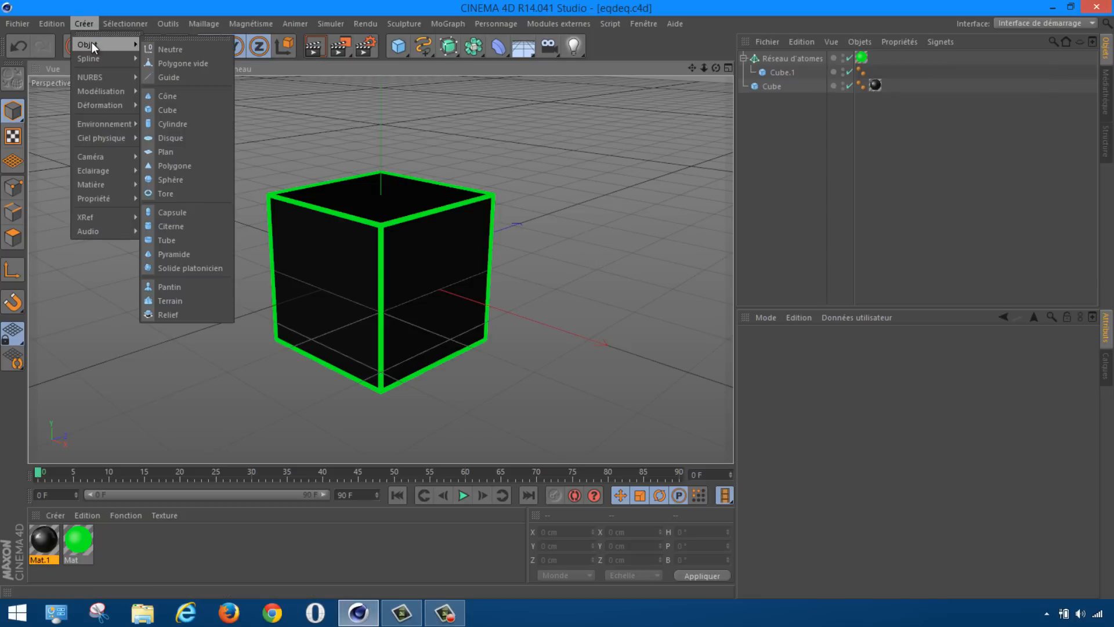
click(187, 47)
drag(839, 142, 777, 57)
click(743, 58)
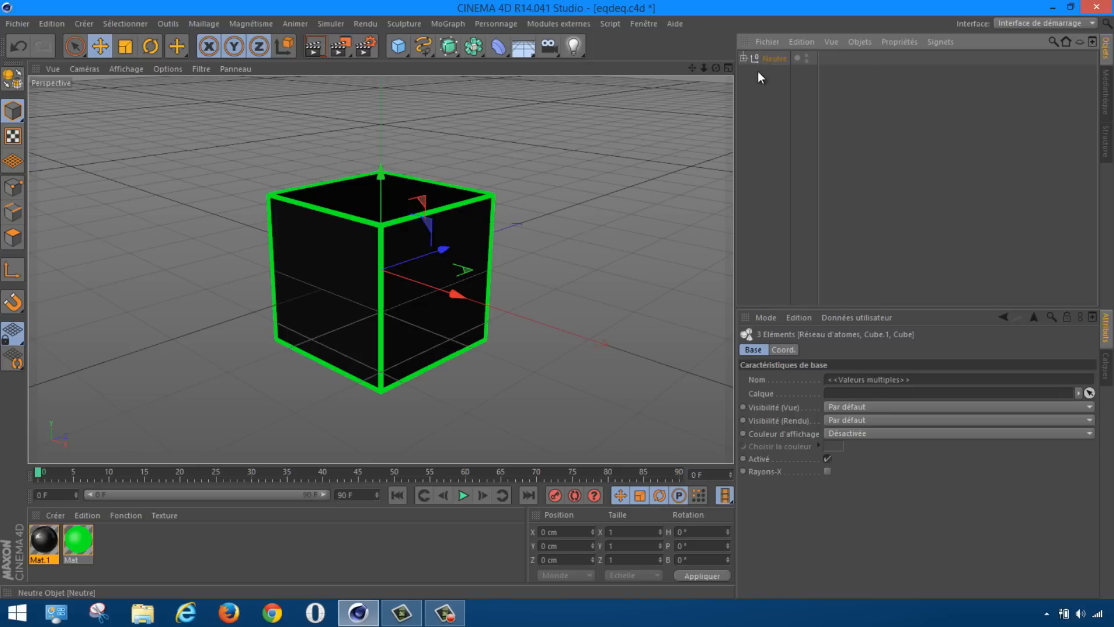
Add a MoGraph Cloneur and nest the null object inside it.
click(771, 58)
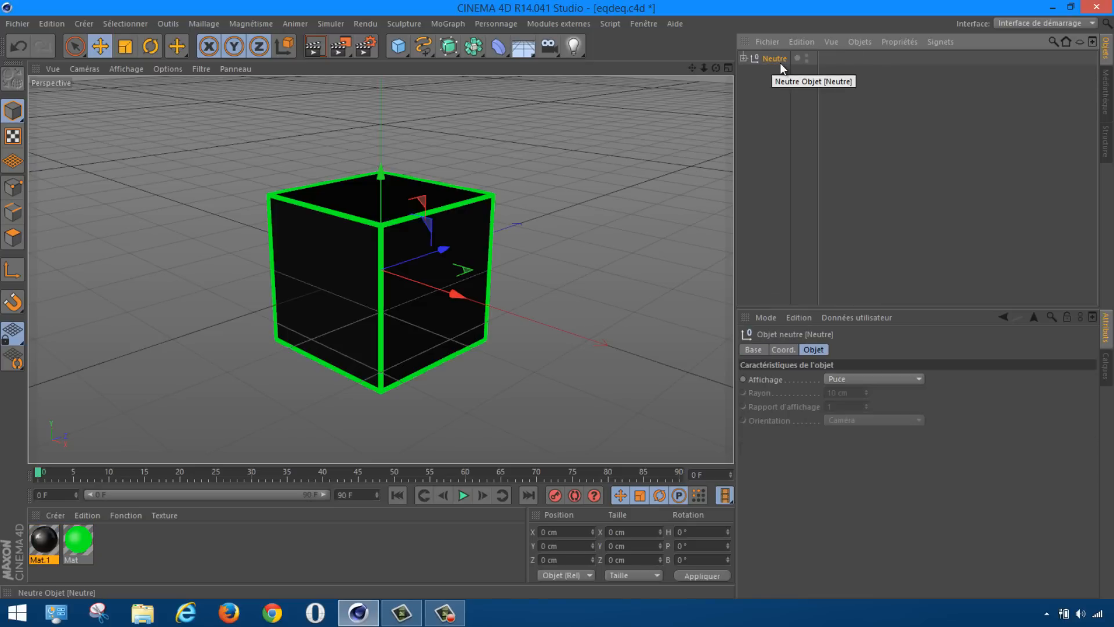
click(444, 24)
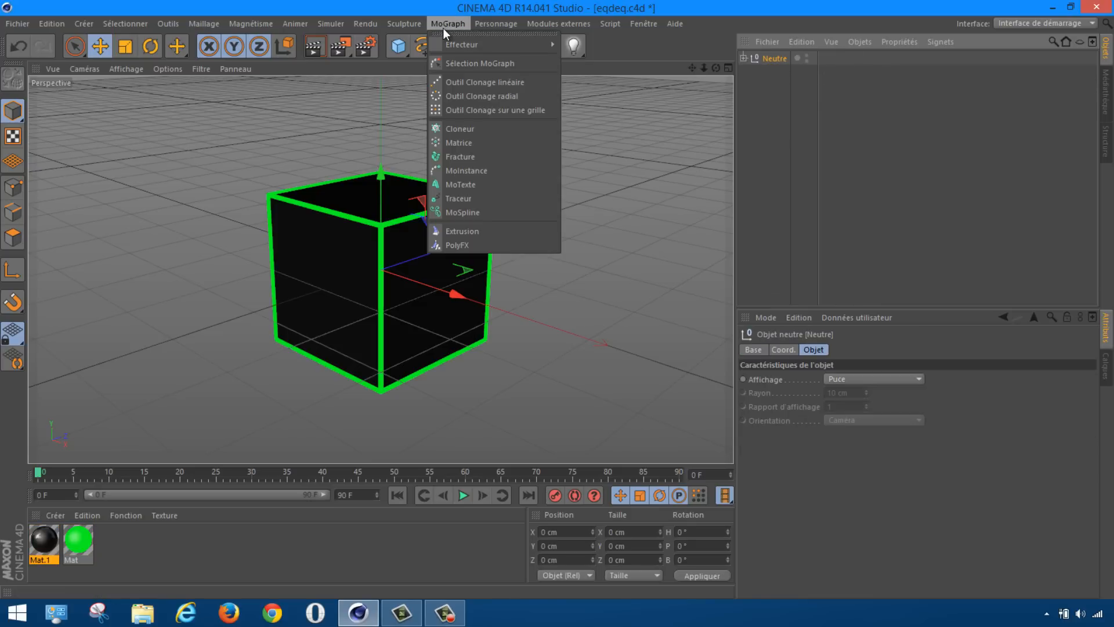
click(475, 129)
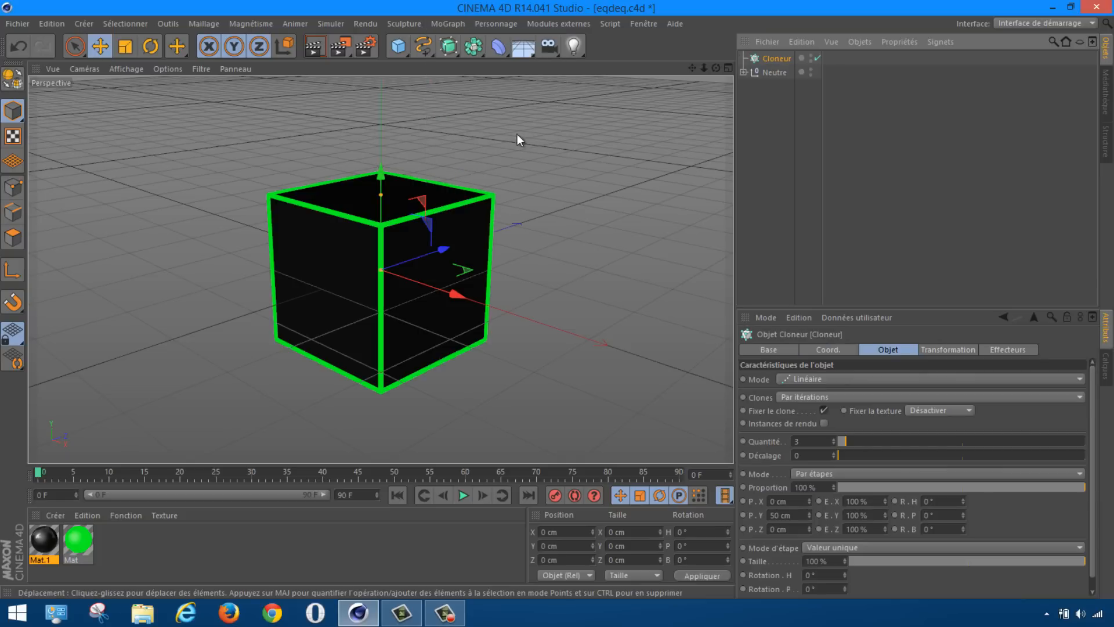
drag(767, 73, 771, 57)
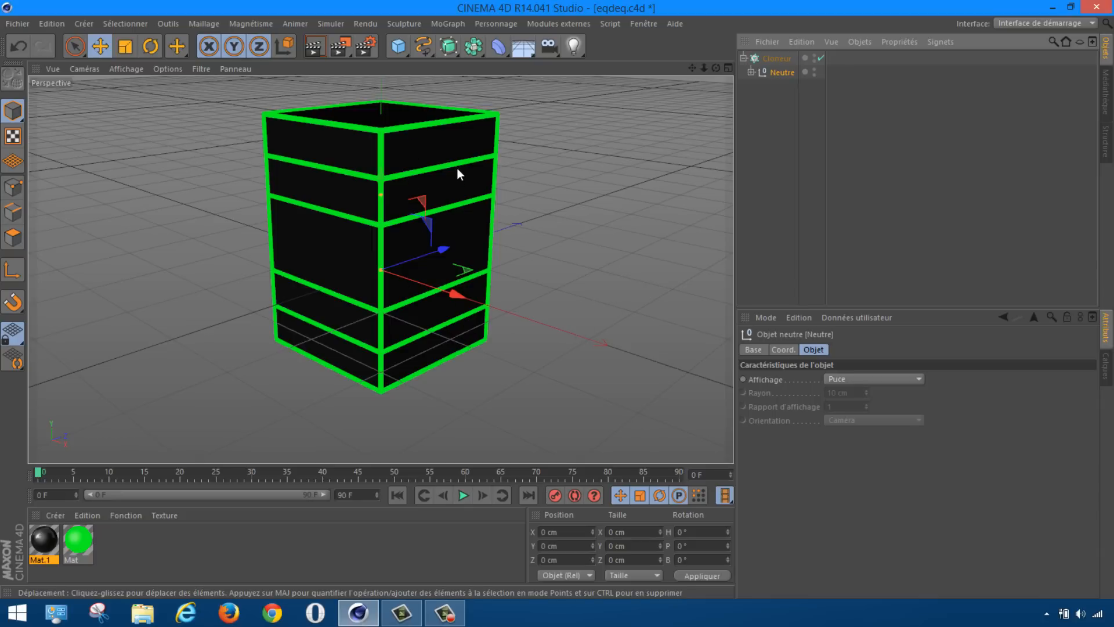
Set the cloner's mode to Répartition sur une grille.
click(783, 59)
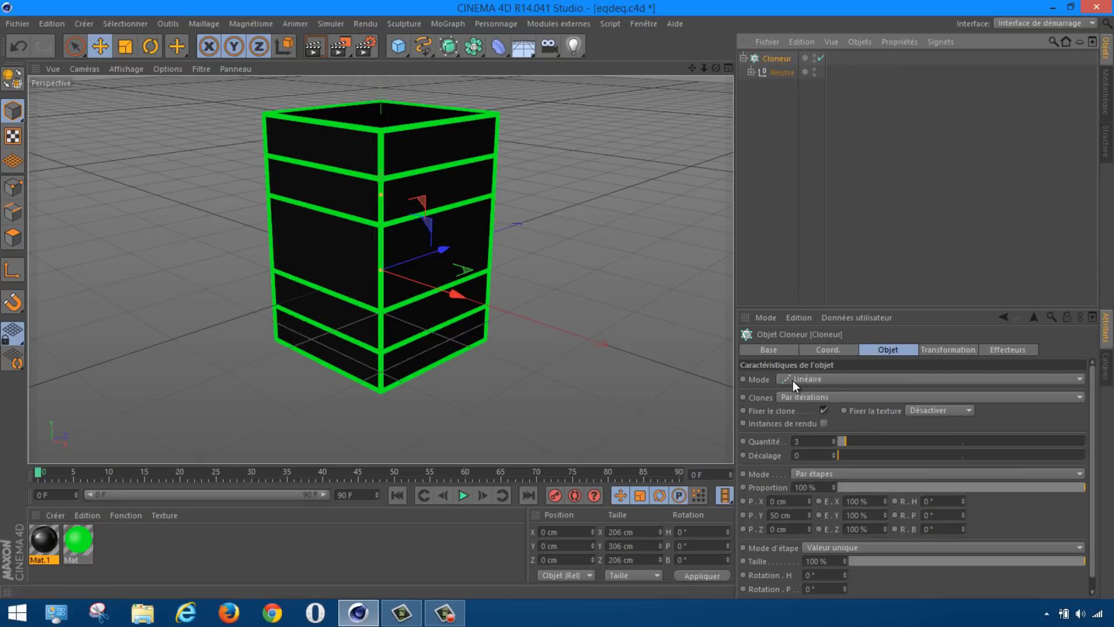
click(865, 381)
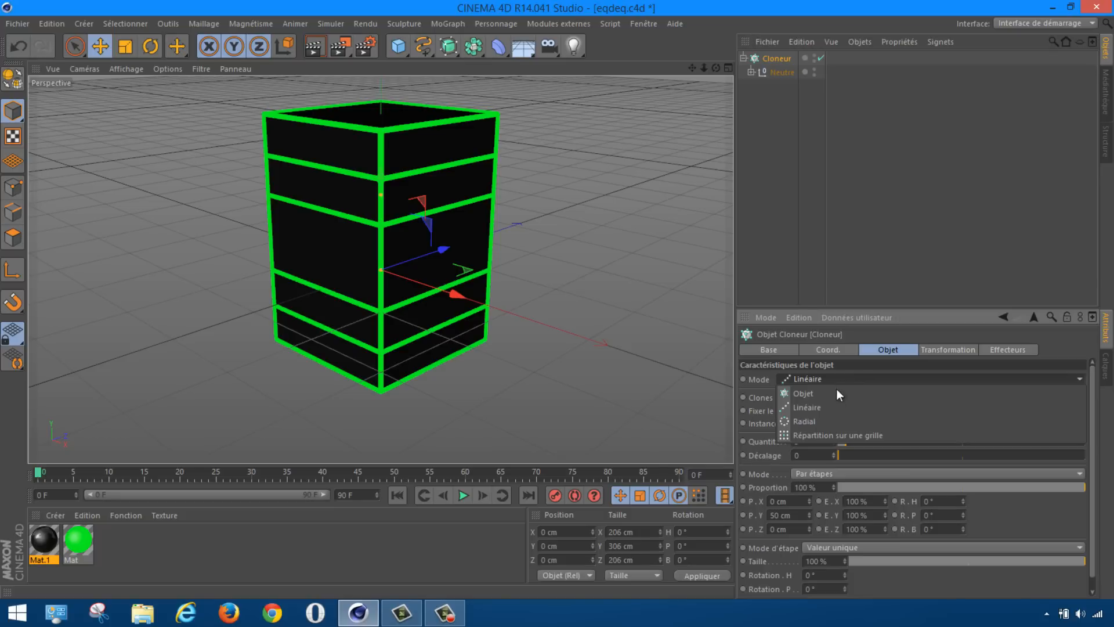
click(824, 437)
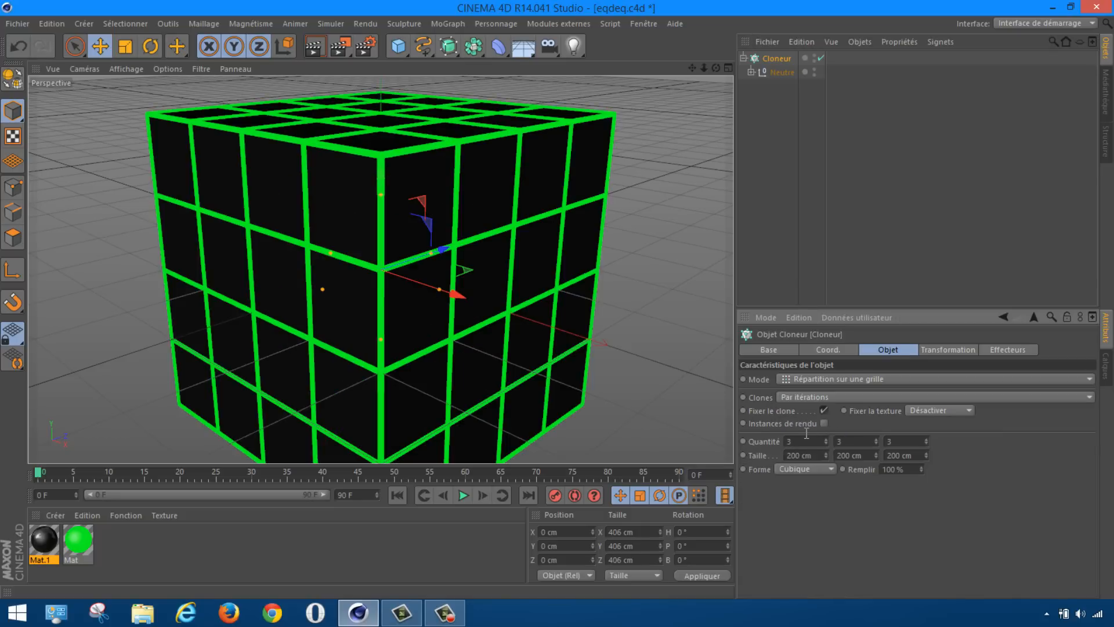
scroll(552, 191, down, 2)
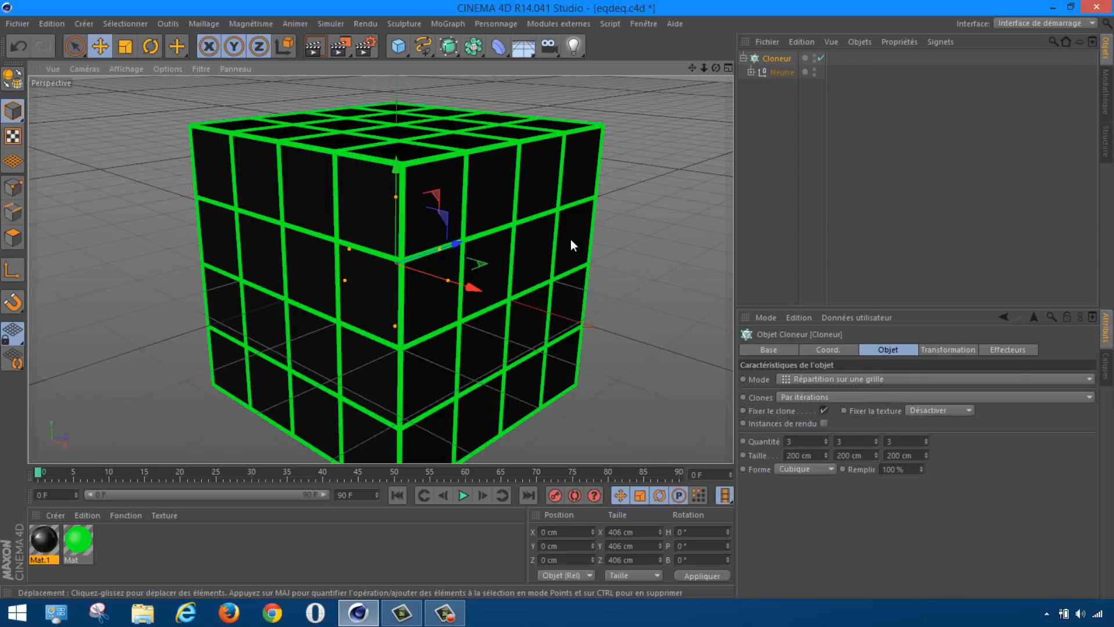
Scale the null inside the cloner down uniformly to leave gaps between clones, for an overall cloner size of about 267 cm.
click(778, 73)
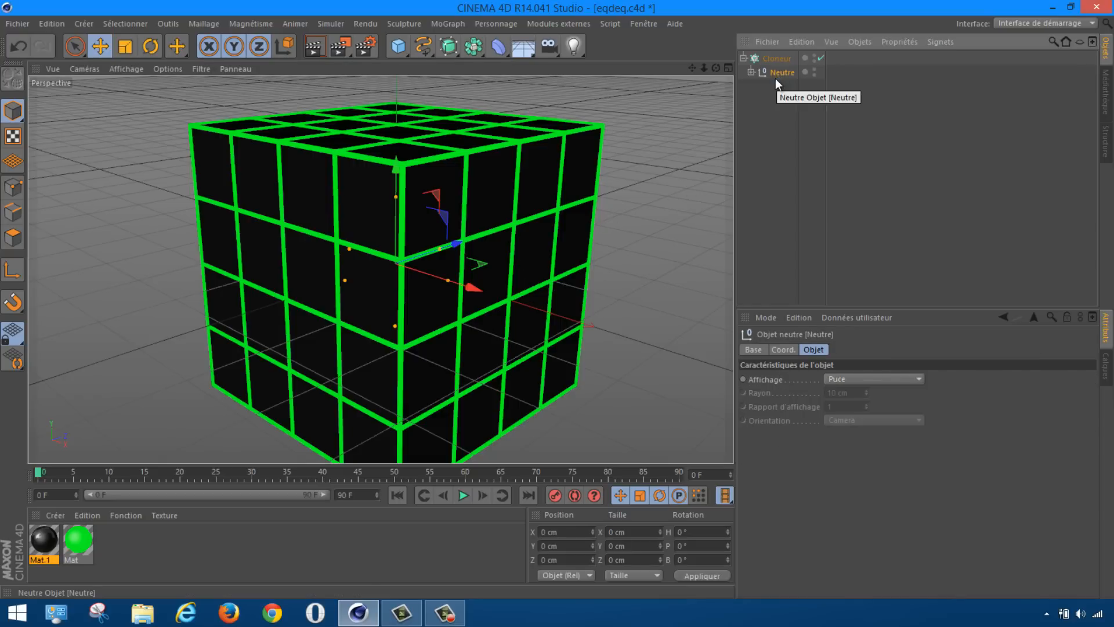
click(126, 46)
drag(398, 168, 411, 228)
drag(716, 68, 365, 212)
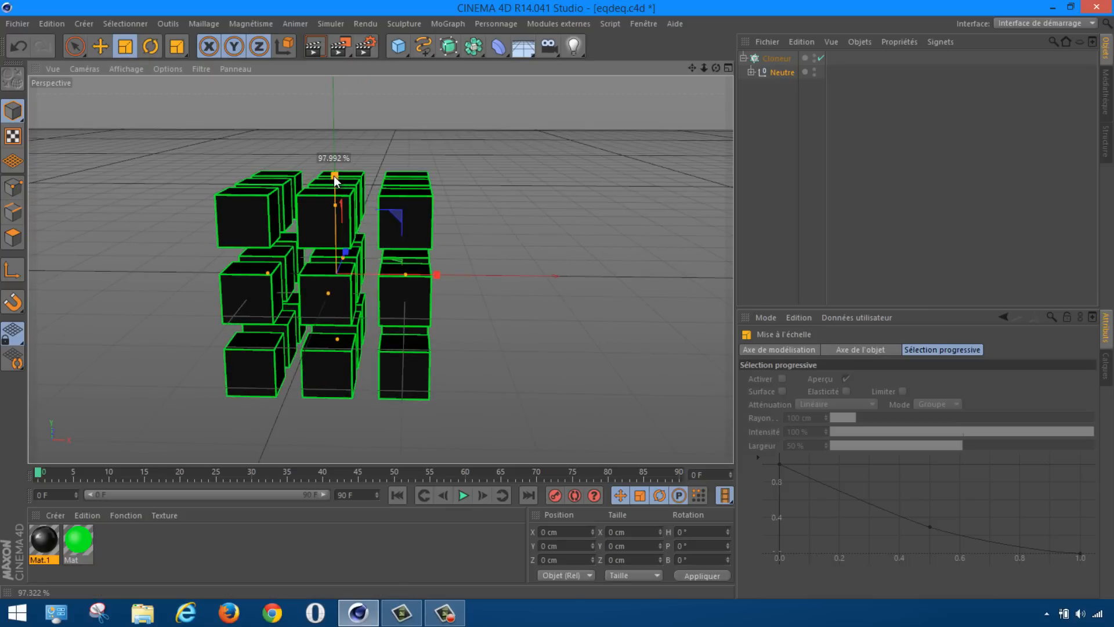
drag(716, 68, 560, 301)
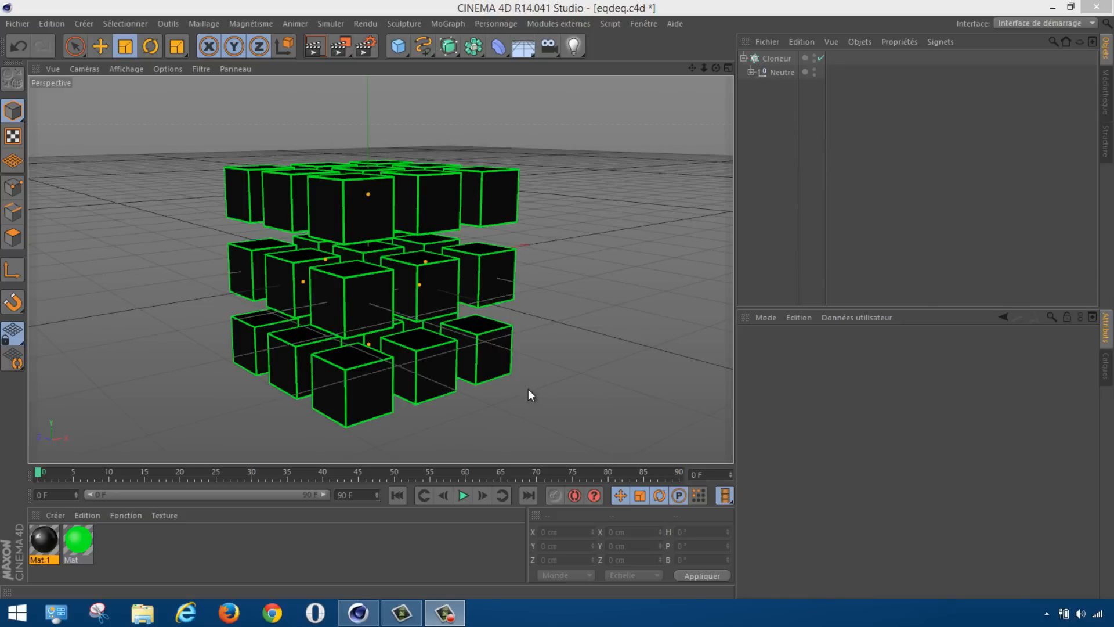
Add a floor object (Sol) and give it a Corps collision simulation tag.
click(524, 51)
click(608, 69)
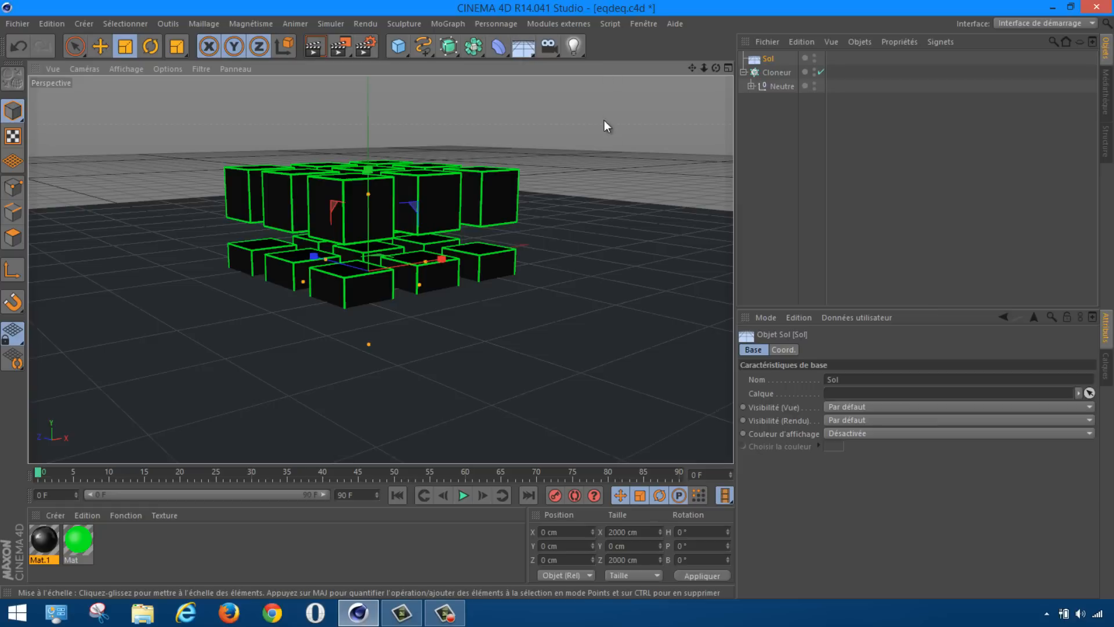
right_click(770, 56)
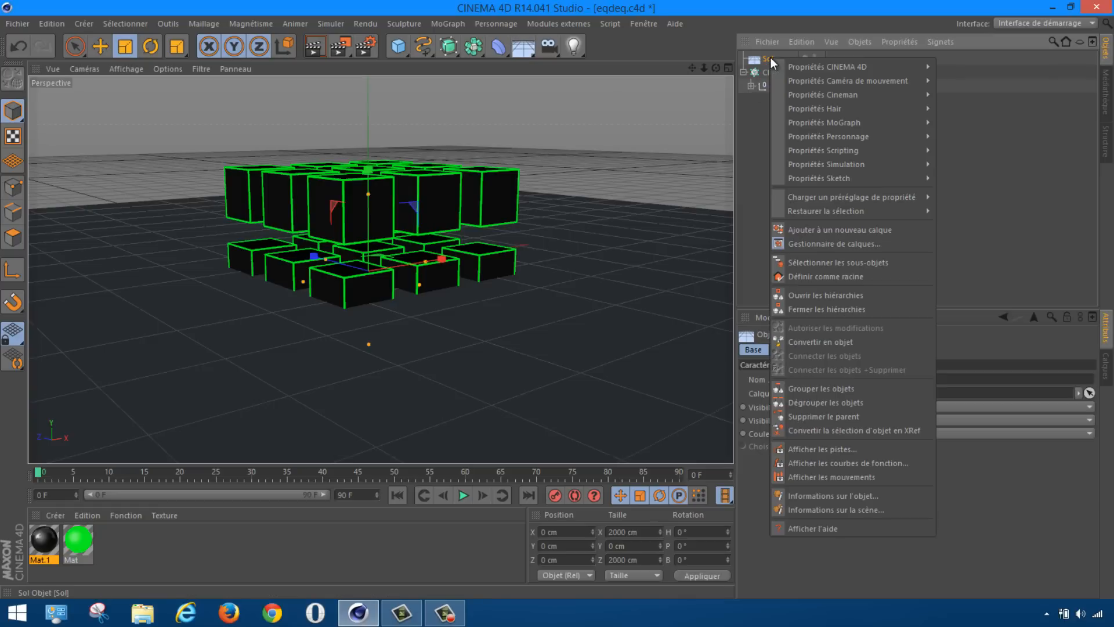
mouse_move(862, 165)
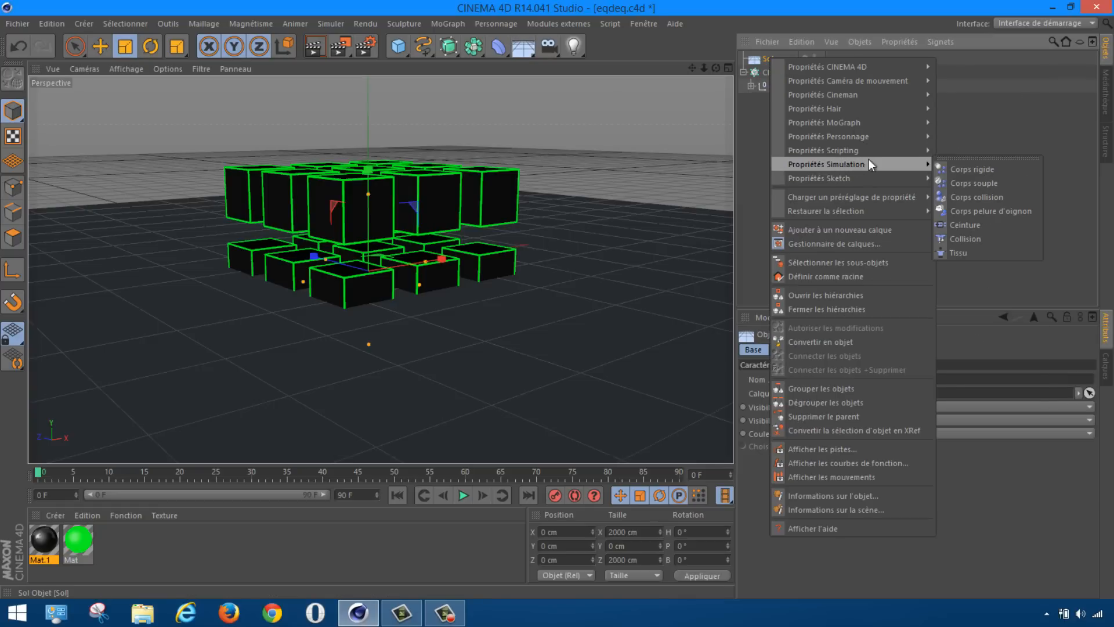
click(1017, 167)
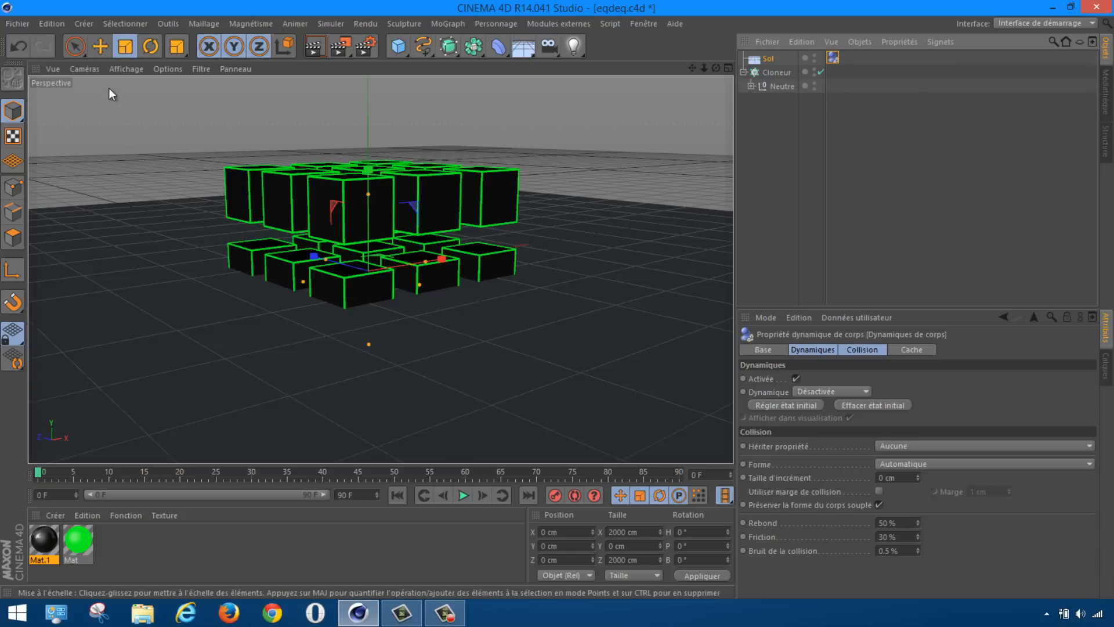
Raise the cloner above the floor along the Y axis to about 730 cm.
click(100, 47)
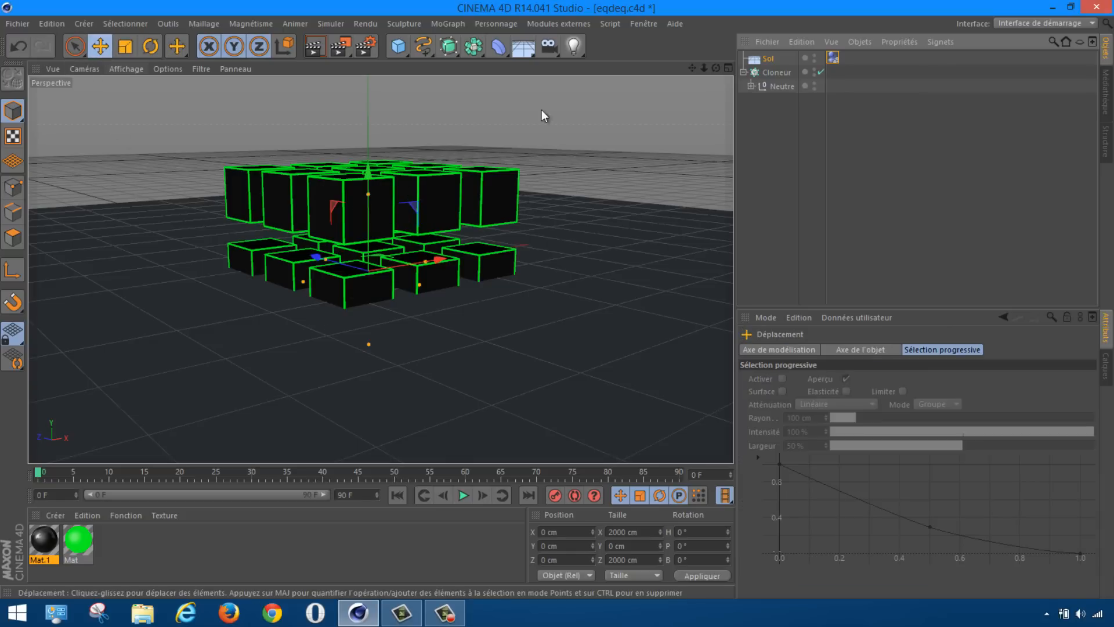
click(778, 73)
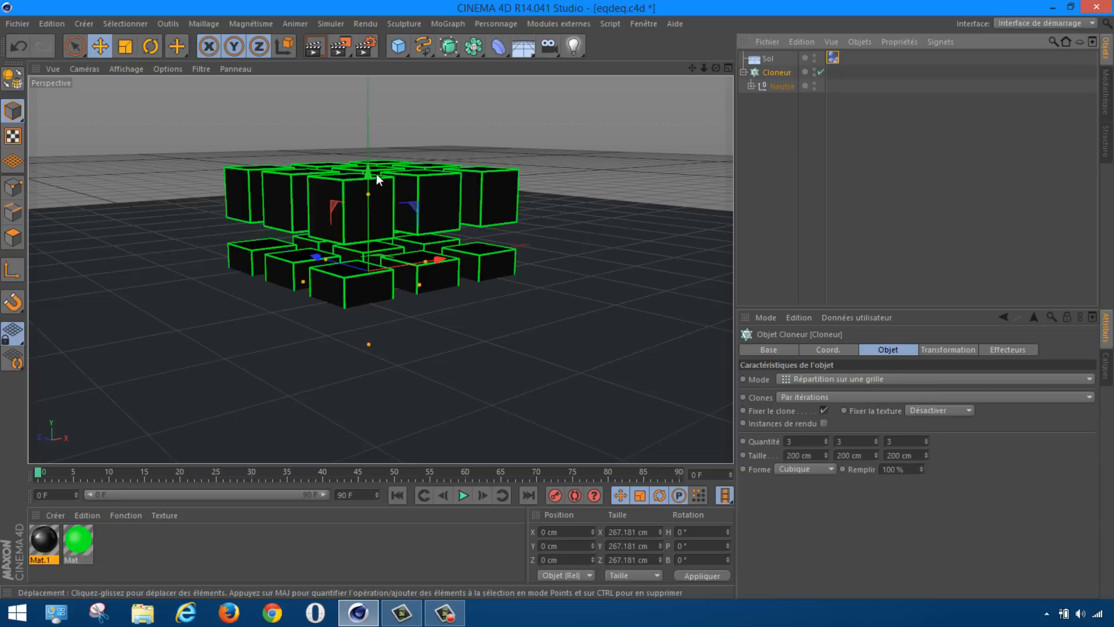
drag(367, 169, 558, 285)
scroll(663, 145, up, 3)
drag(693, 68, 579, 340)
scroll(542, 117, down, 3)
scroll(542, 117, down, 3)
drag(692, 68, 533, 201)
drag(413, 252, 558, 290)
drag(692, 68, 558, 299)
drag(437, 118, 430, 64)
drag(693, 69, 556, 299)
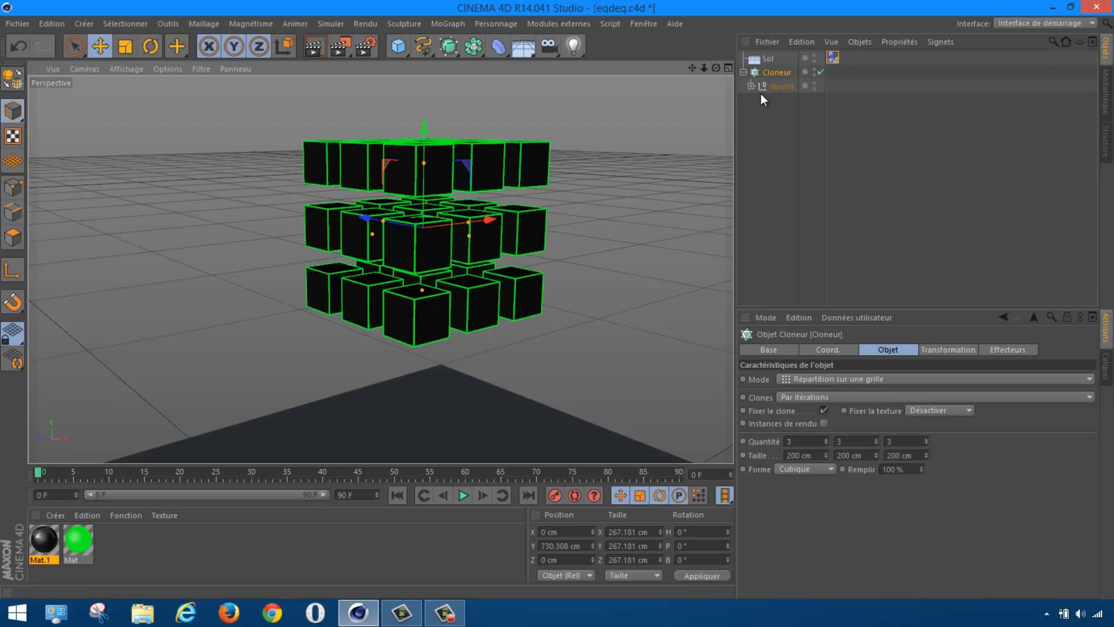
Add a MoGraph Effecteur Randomisation to the cloner.
click(449, 24)
mouse_move(471, 47)
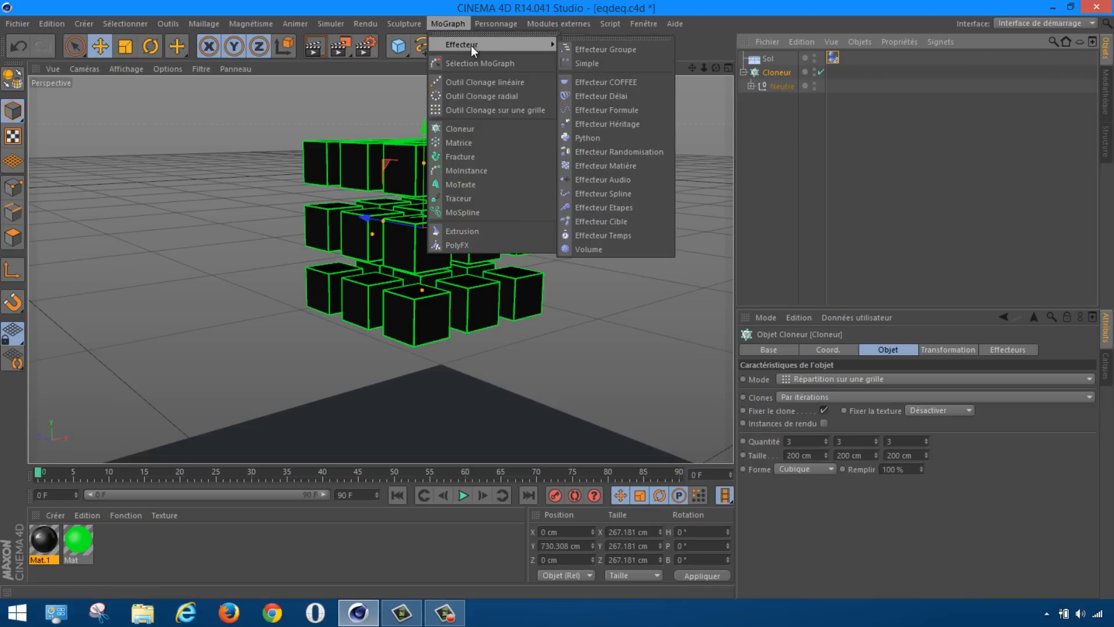
click(663, 151)
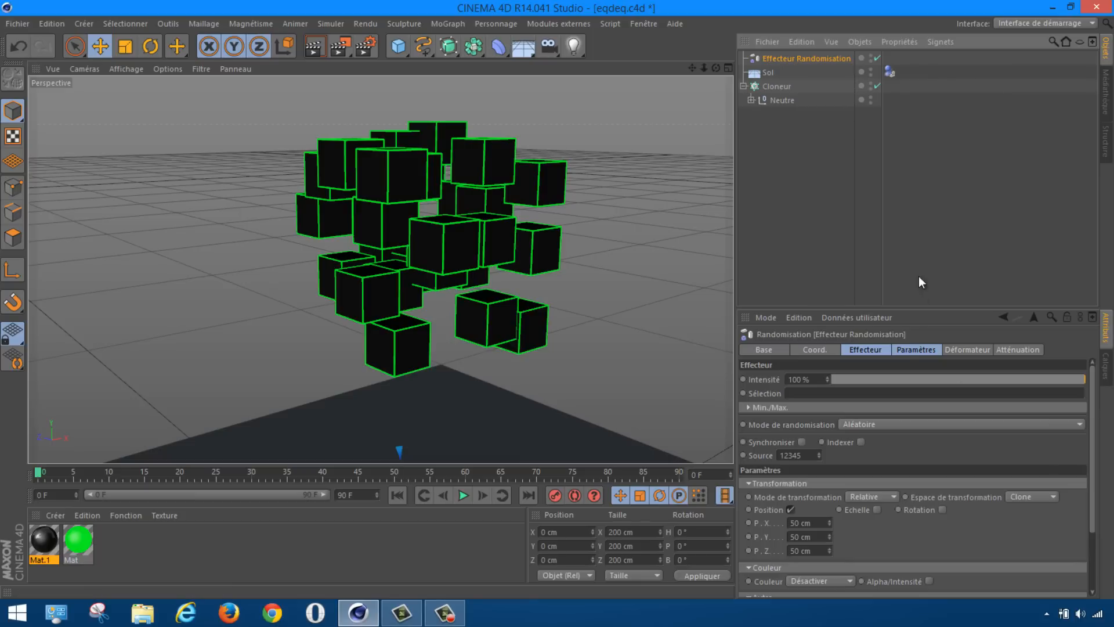
Enable Rotation in the random effector and set R.H to 118°, R.P to -80° and R.B to 118°.
click(909, 350)
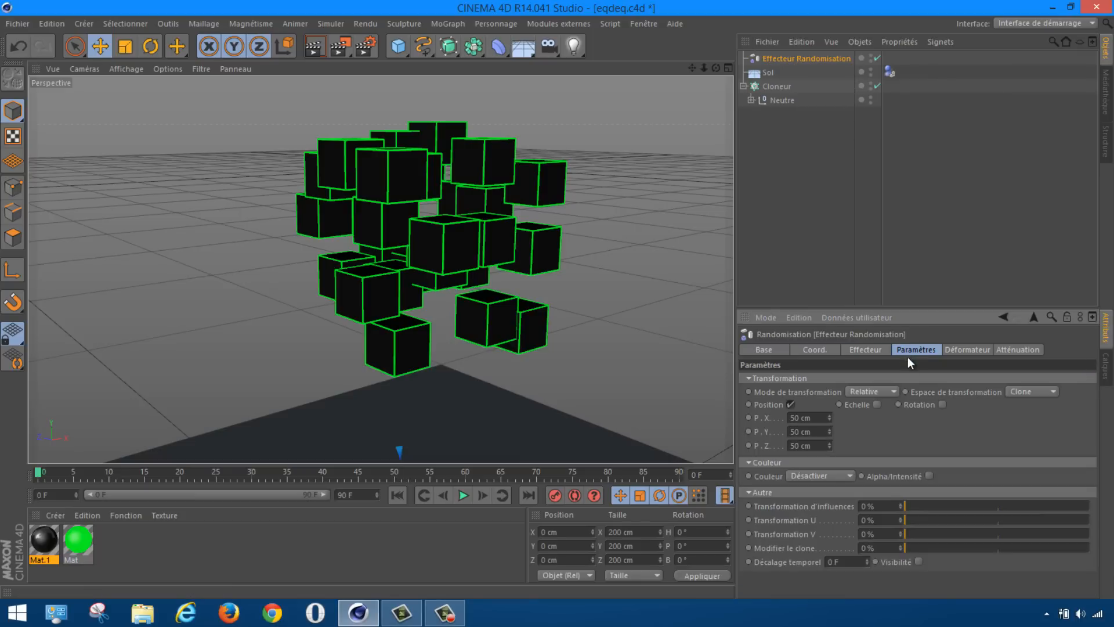
click(942, 404)
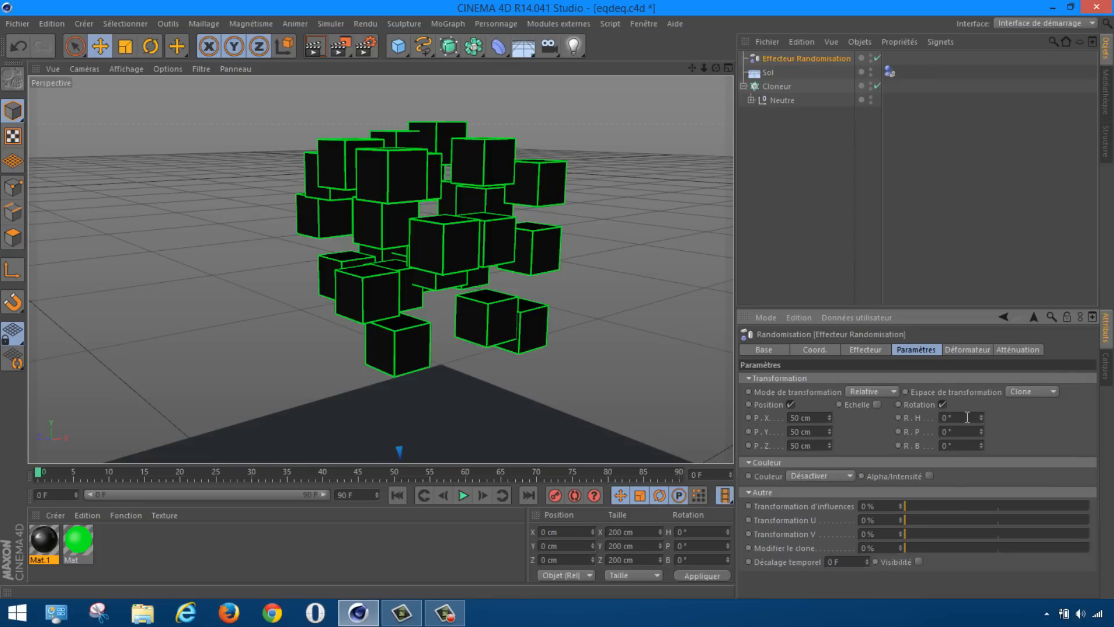
drag(981, 418, 982, 446)
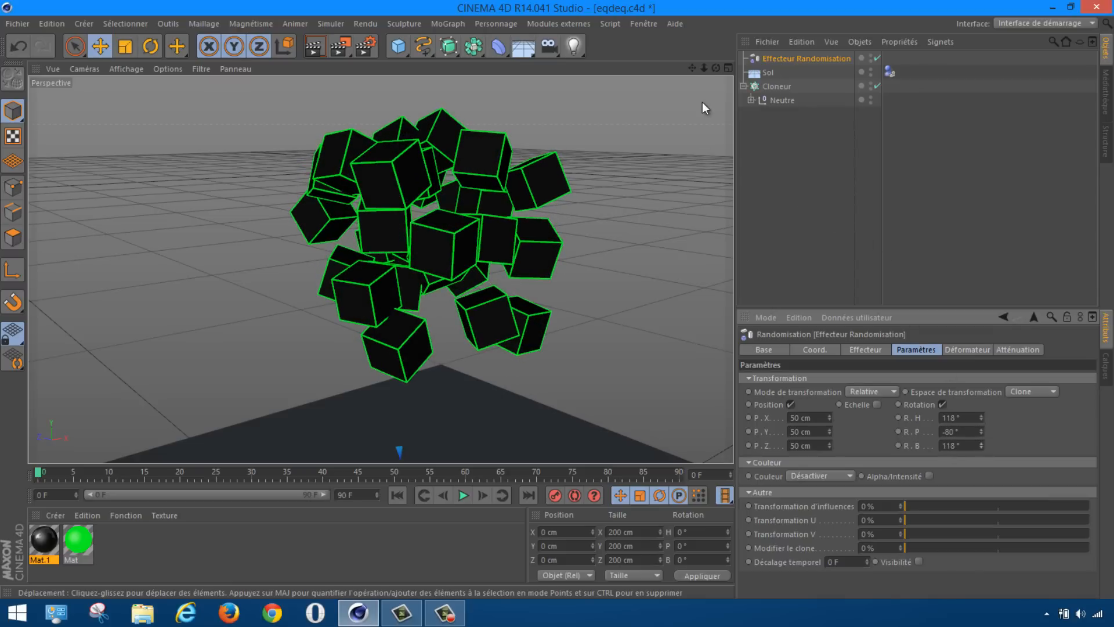
mouse_move(691, 68)
mouse_down()
mouse_move(556, 308)
mouse_move(699, 75)
mouse_up()
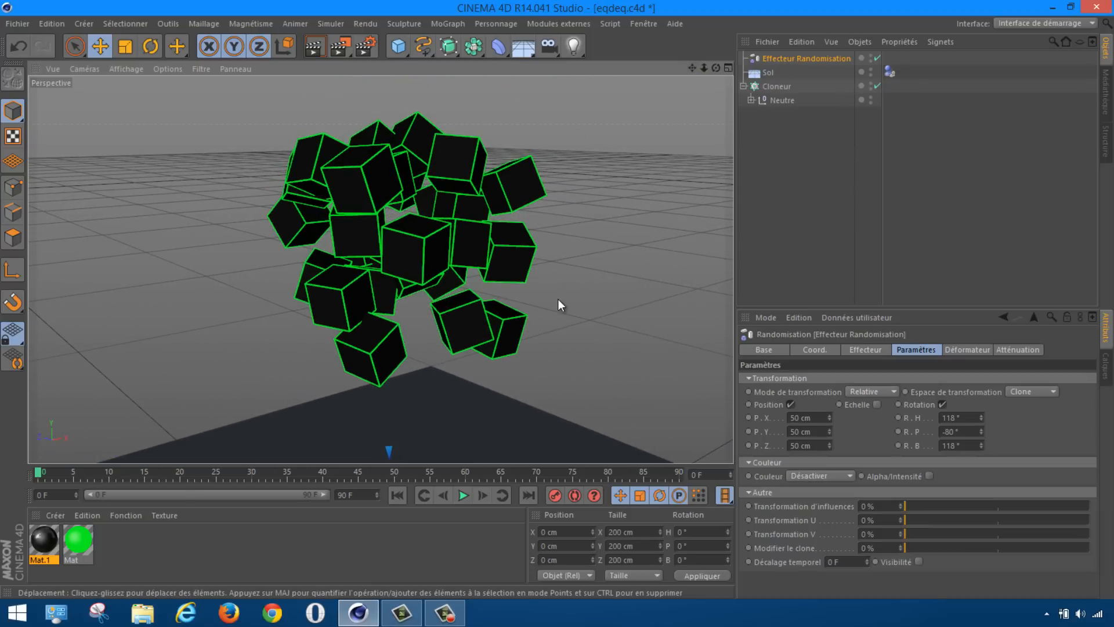
Give the cloner a Corps rigide simulation tag.
click(778, 87)
right_click(778, 88)
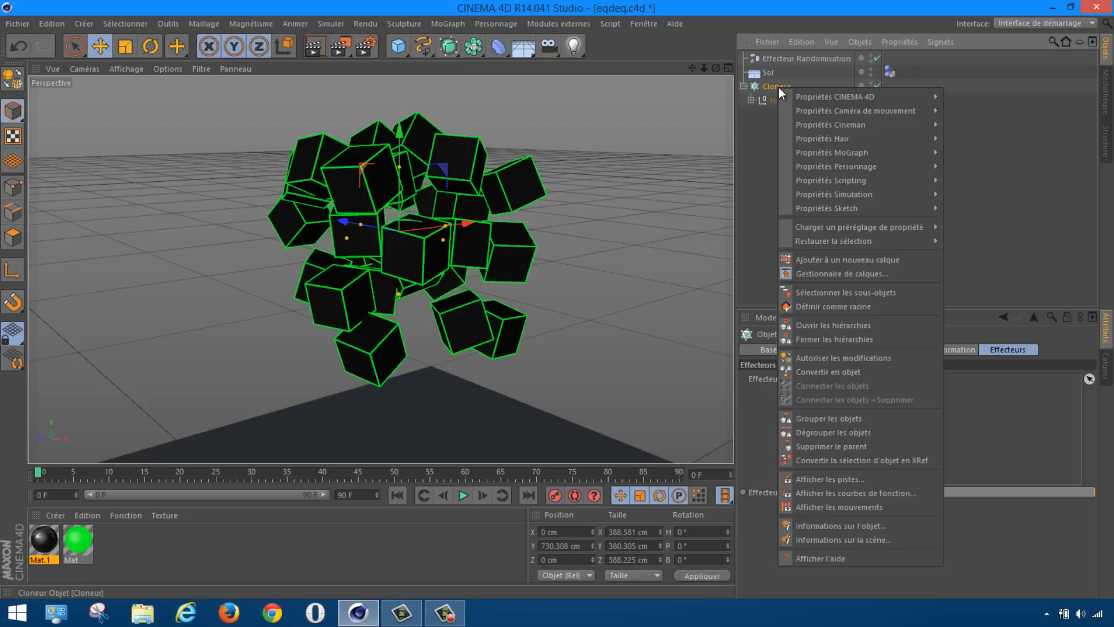
mouse_move(870, 196)
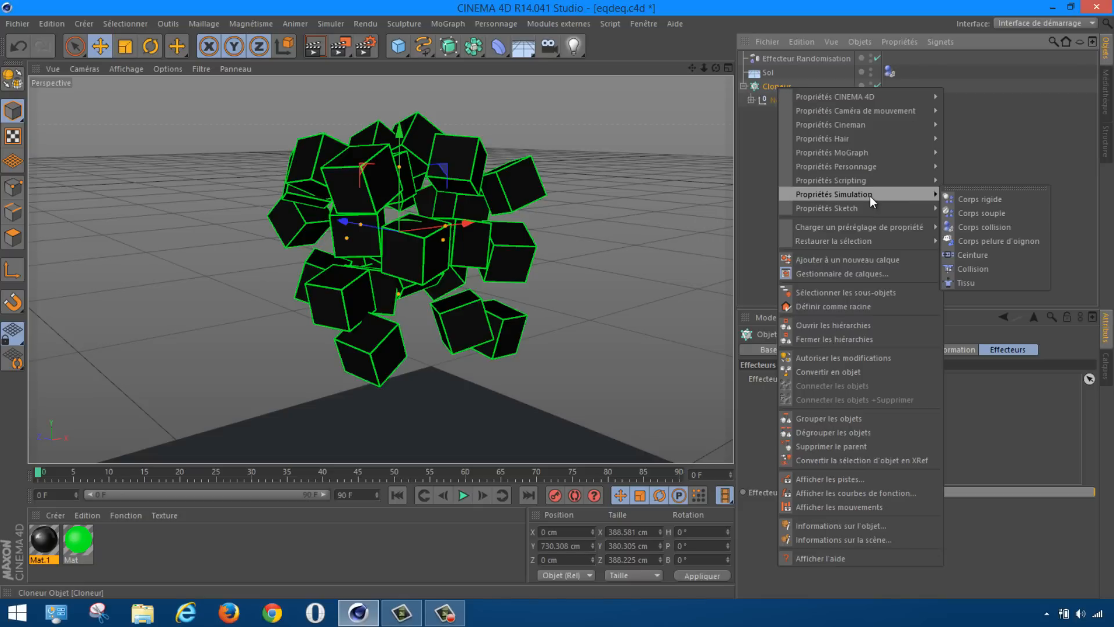
click(998, 201)
Play the simulation to check how the cubes fall onto the floor, and return to frame 0.
drag(691, 68, 573, 177)
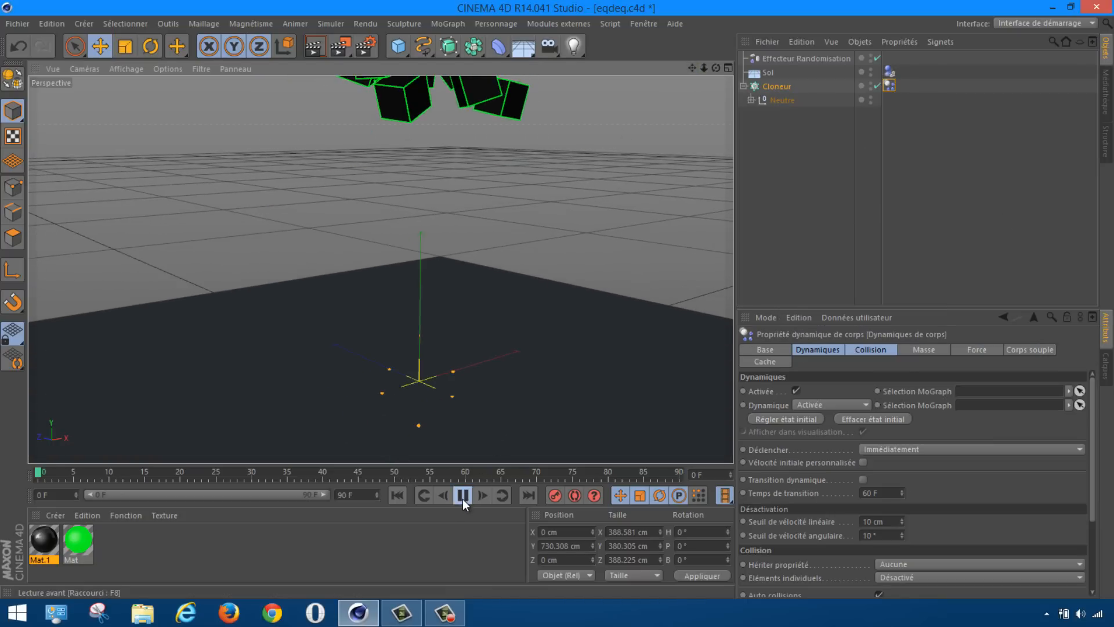
click(462, 495)
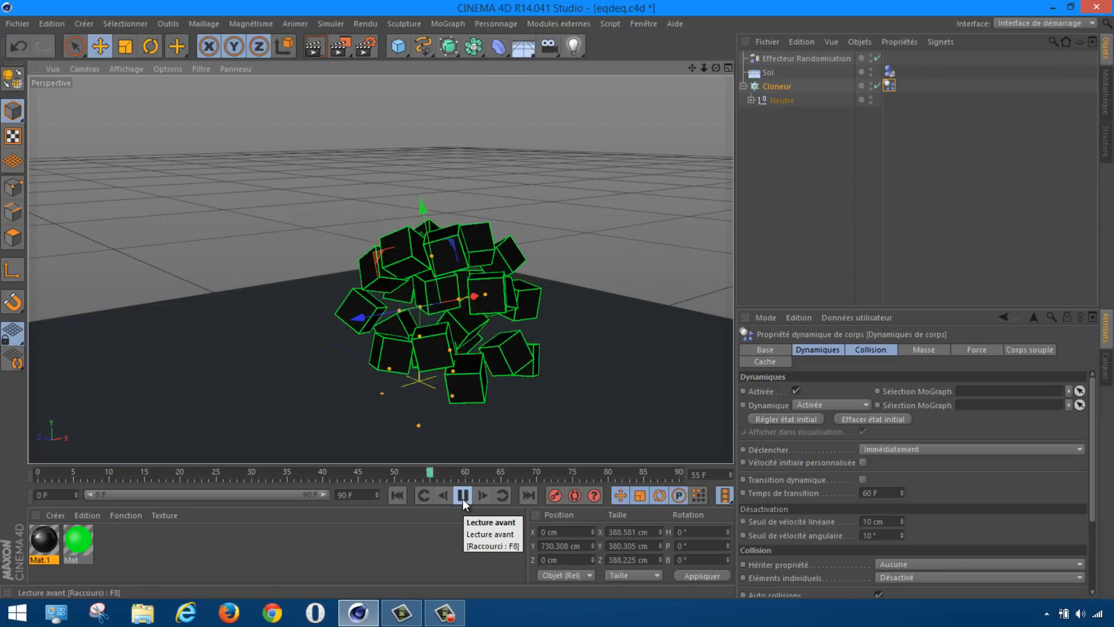
click(528, 479)
mouse_move(530, 476)
mouse_down()
mouse_move(204, 471)
mouse_move(23, 493)
mouse_up()
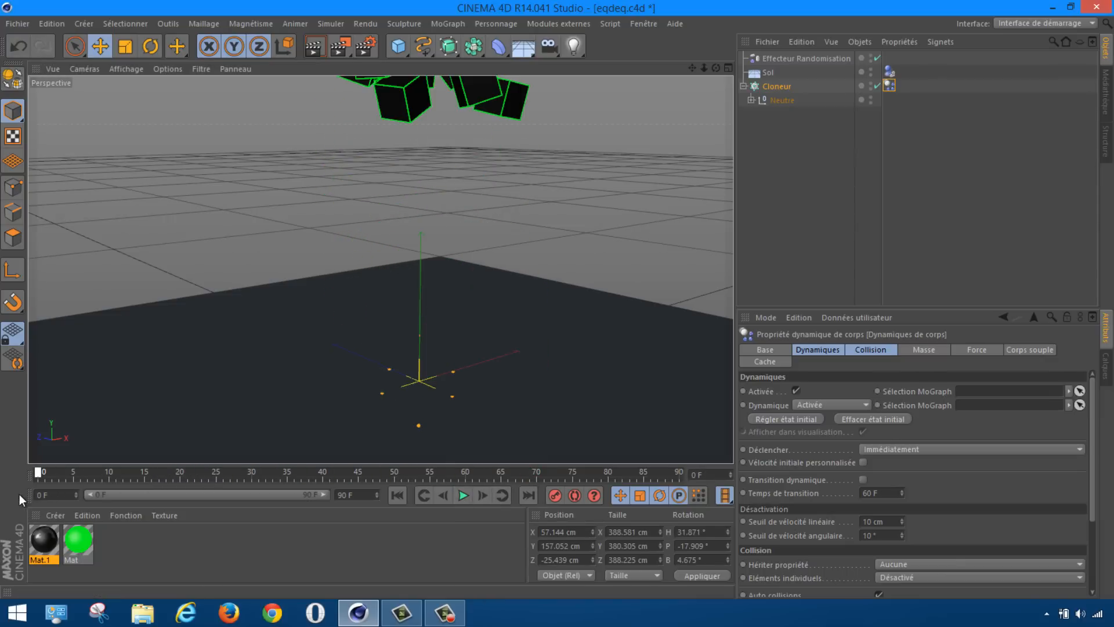
Set Eléments individuels to Niveau le plus haut in the cloner's body dynamics collision settings.
drag(556, 302, 527, 446)
click(773, 85)
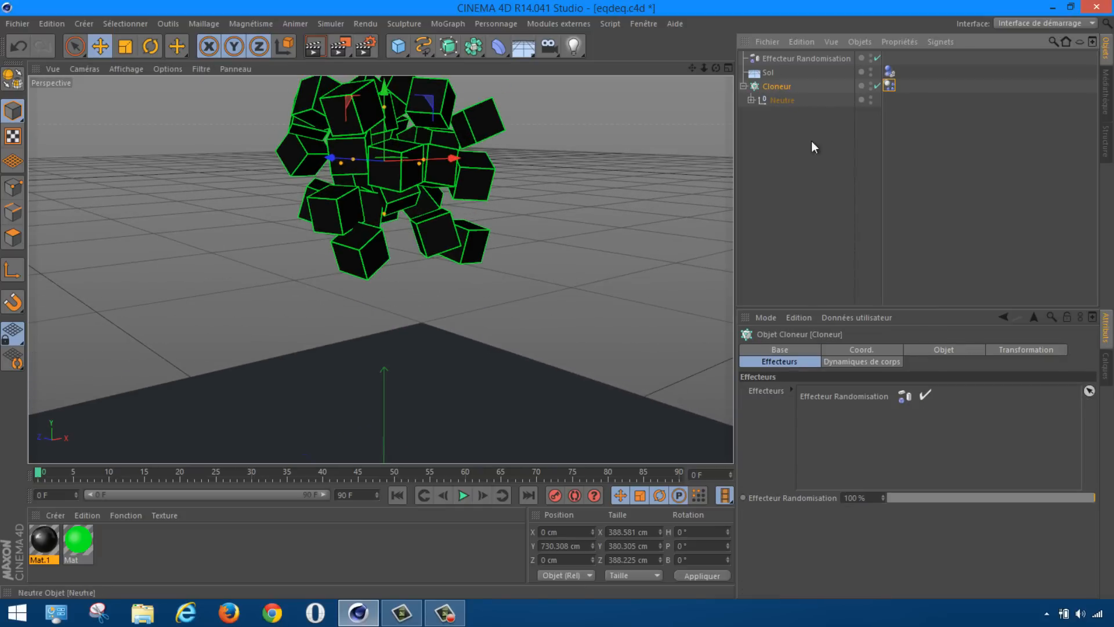
click(853, 361)
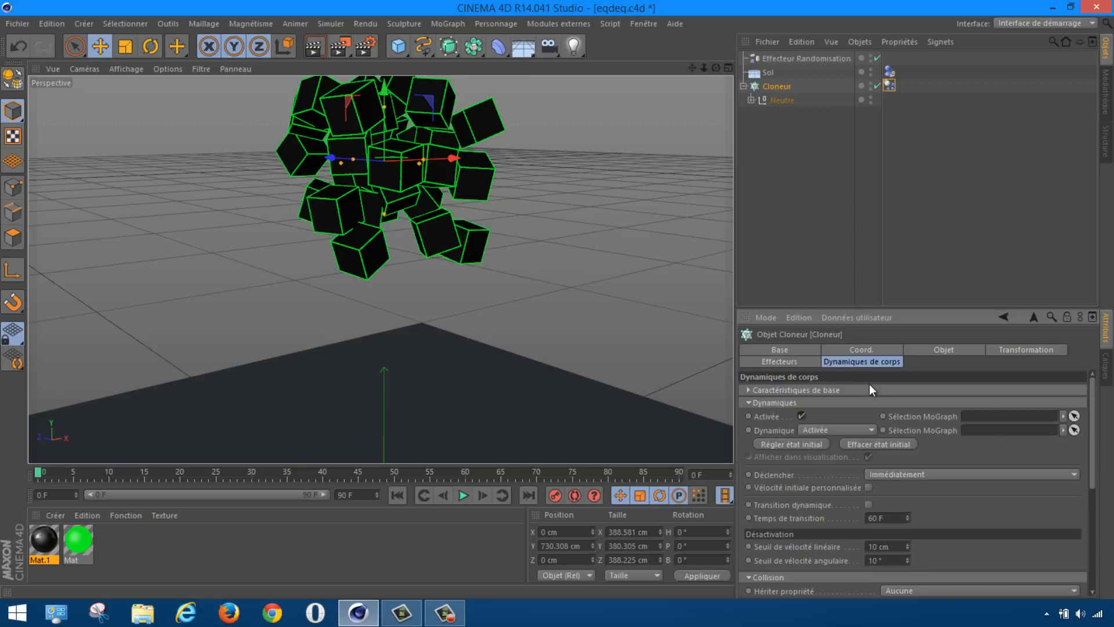
scroll(1001, 509, down, 3)
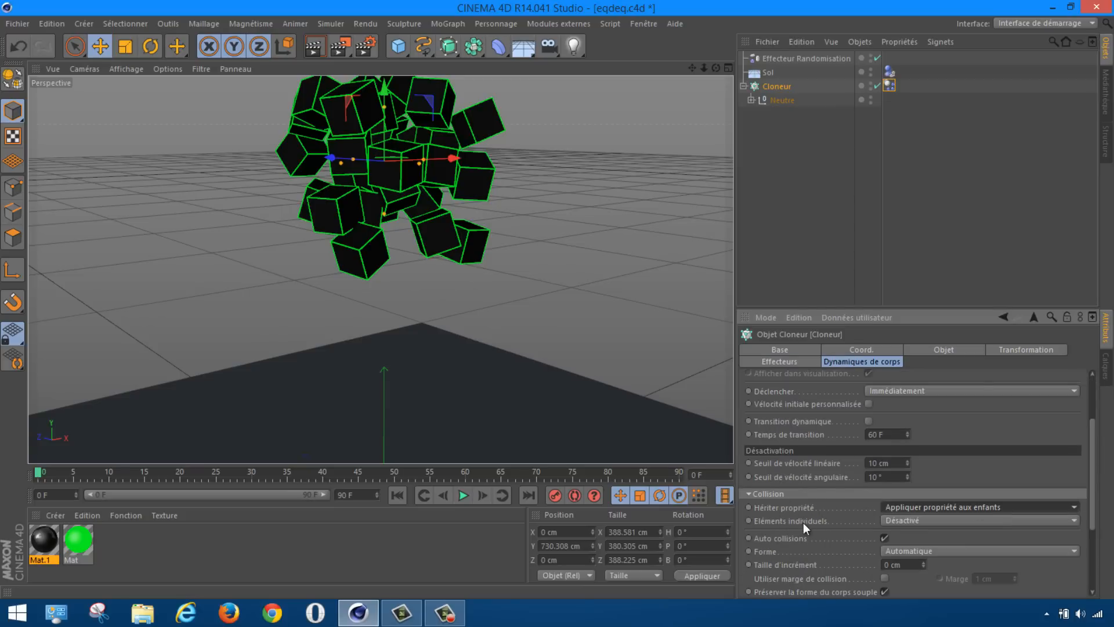
click(950, 520)
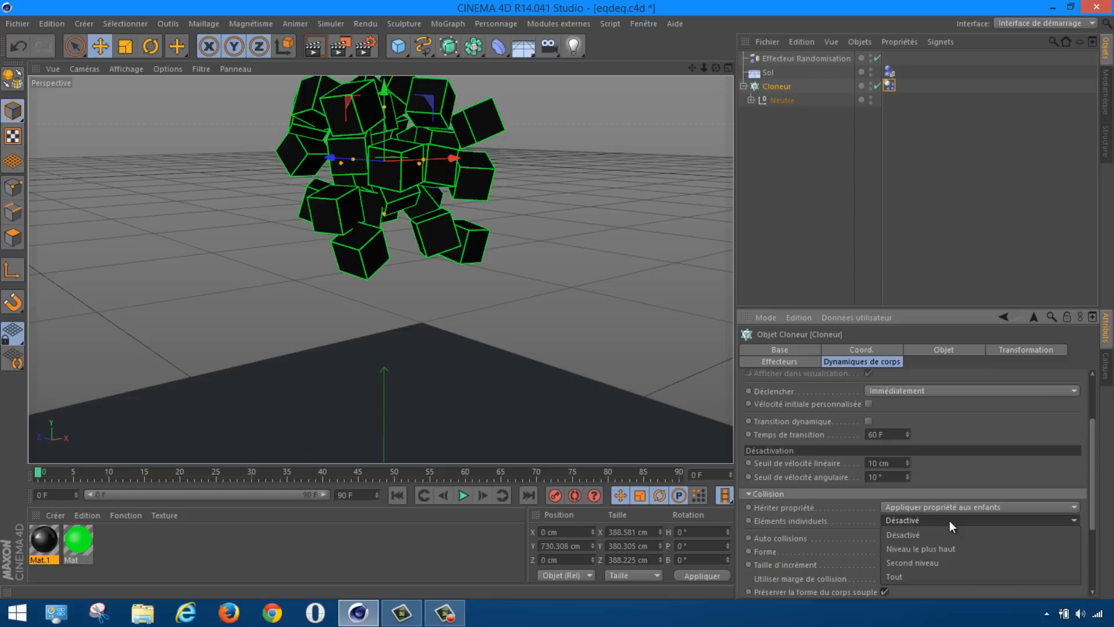
click(981, 549)
Play the simulation to about frame 52 and render a preview of the scattered cubes in the view.
click(463, 495)
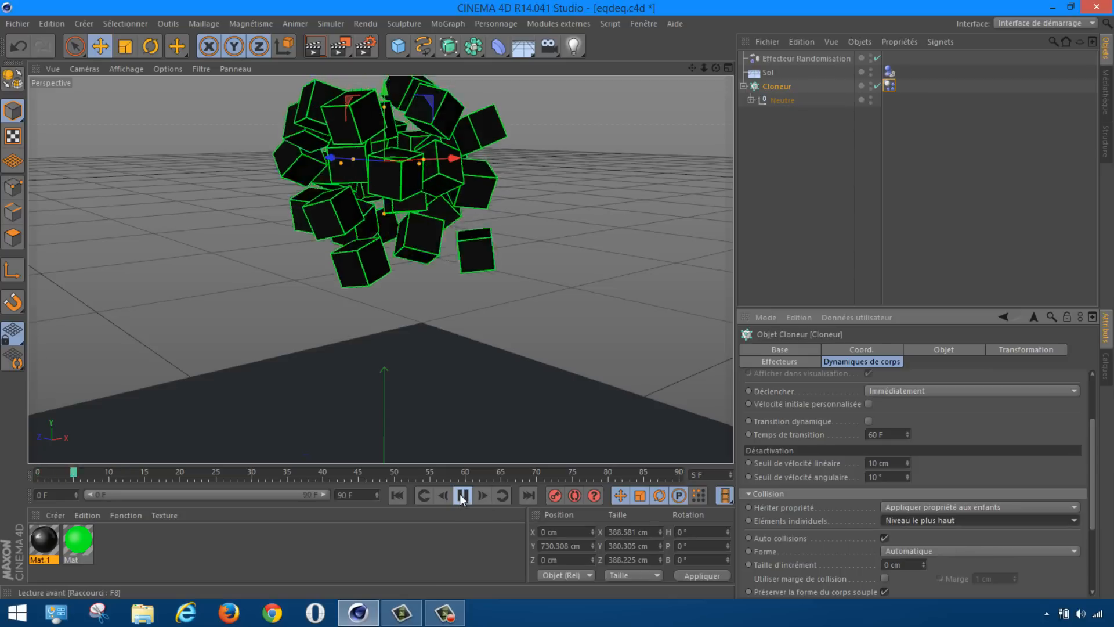
click(462, 495)
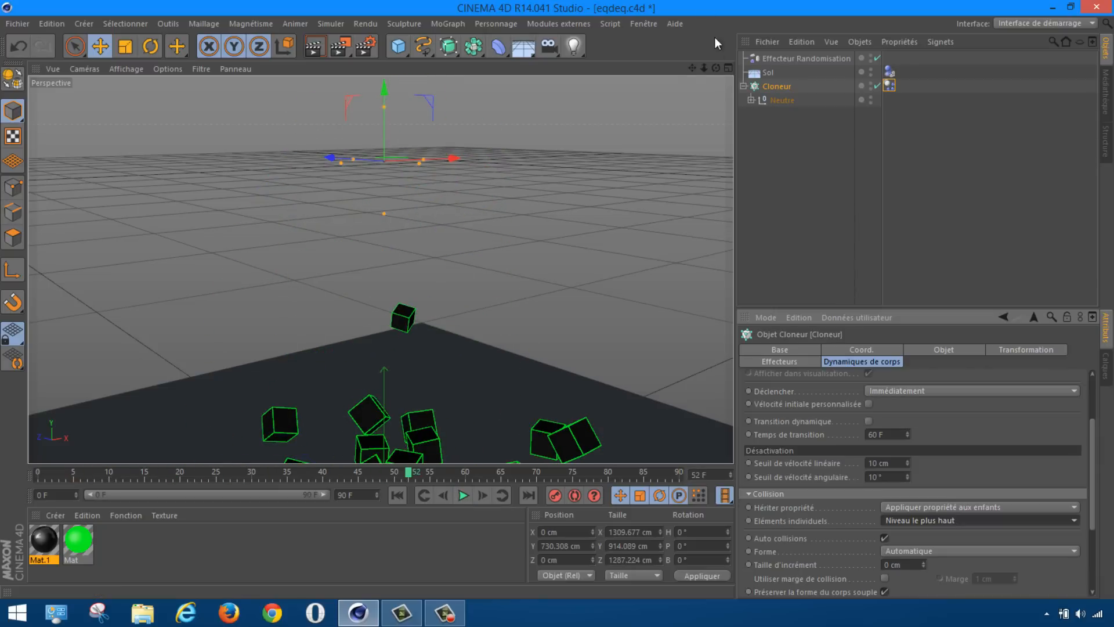
alt+middle_drag(557, 298, 555, 301)
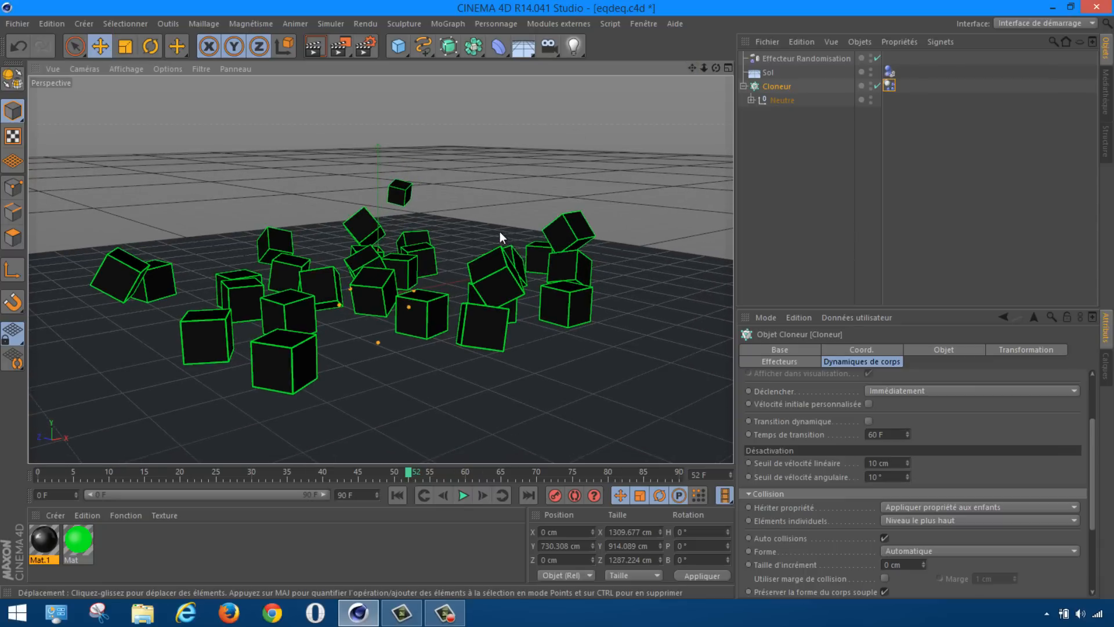
key(ctrl+r)
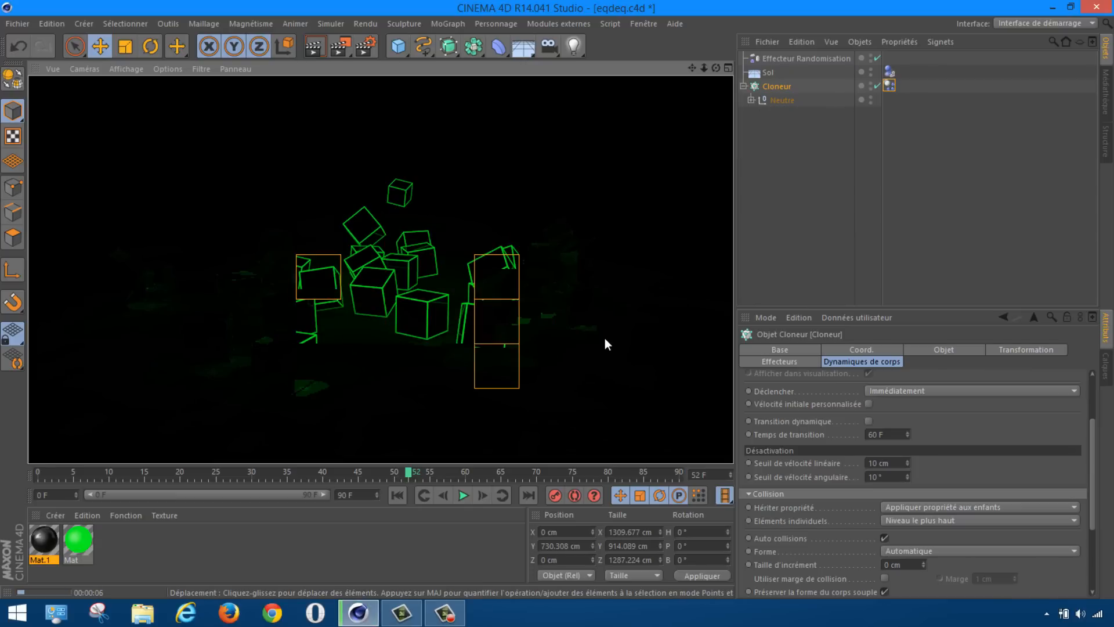
click(611, 284)
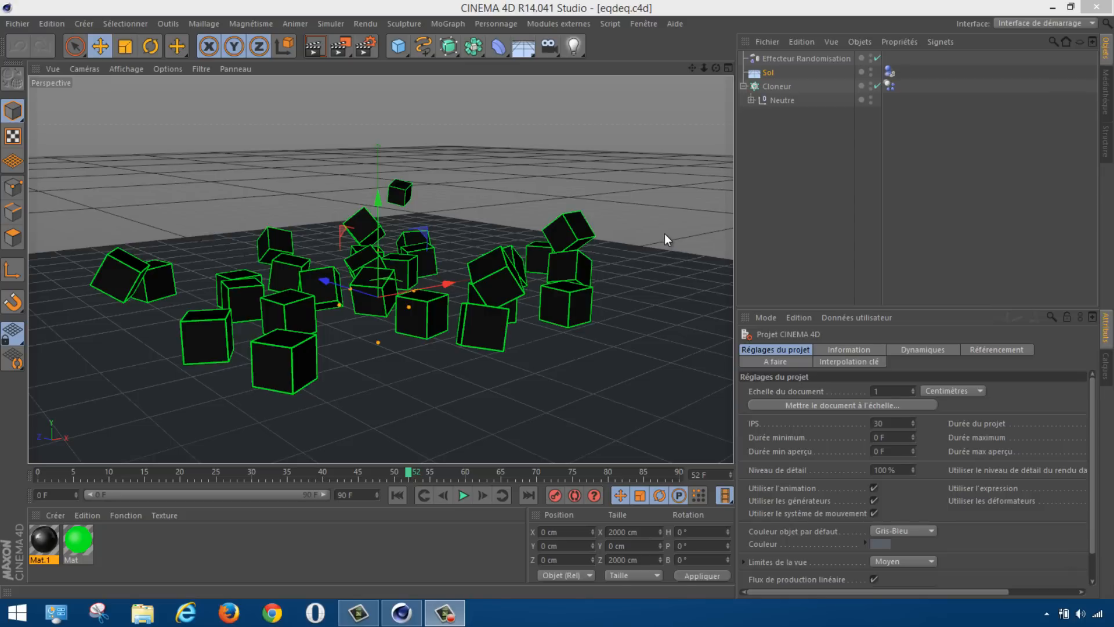
Return to frame 0 and scale the null inside the cloner down slightly and uniformly to shrink the cubes.
click(15, 475)
click(37, 473)
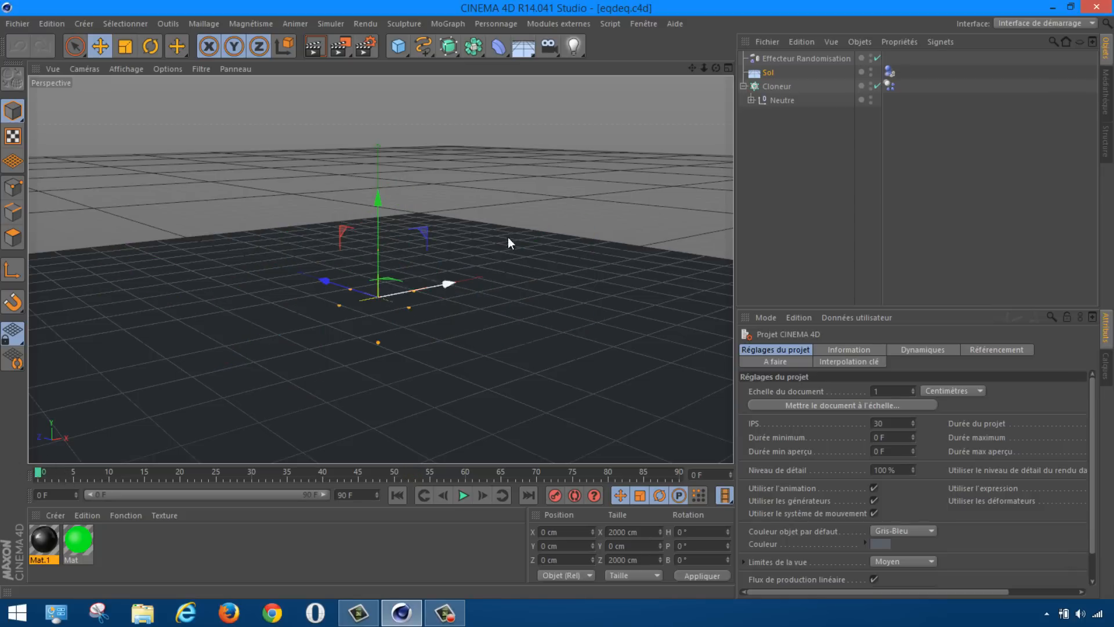
drag(692, 68, 725, 52)
alt+middle_drag(557, 303, 558, 302)
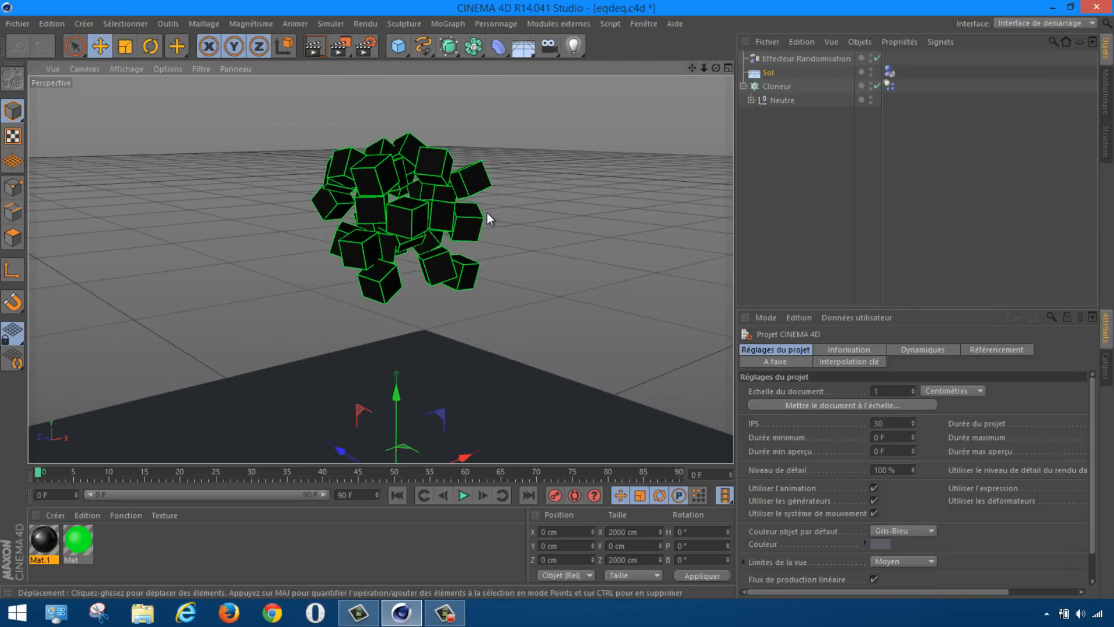
scroll(484, 220, up, 3)
drag(715, 68, 559, 300)
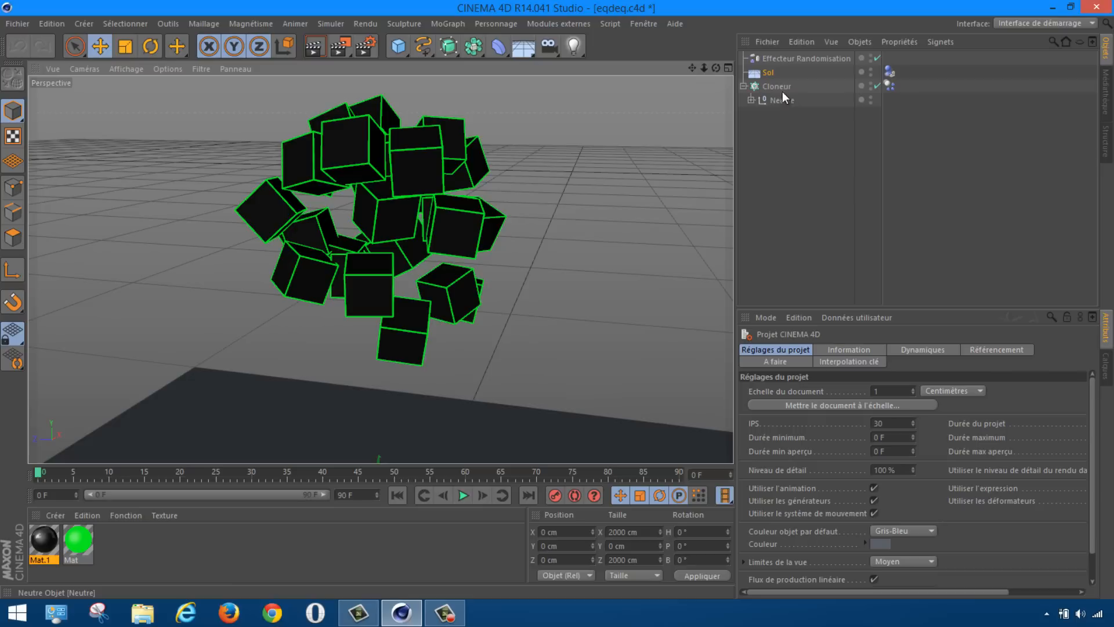
click(783, 100)
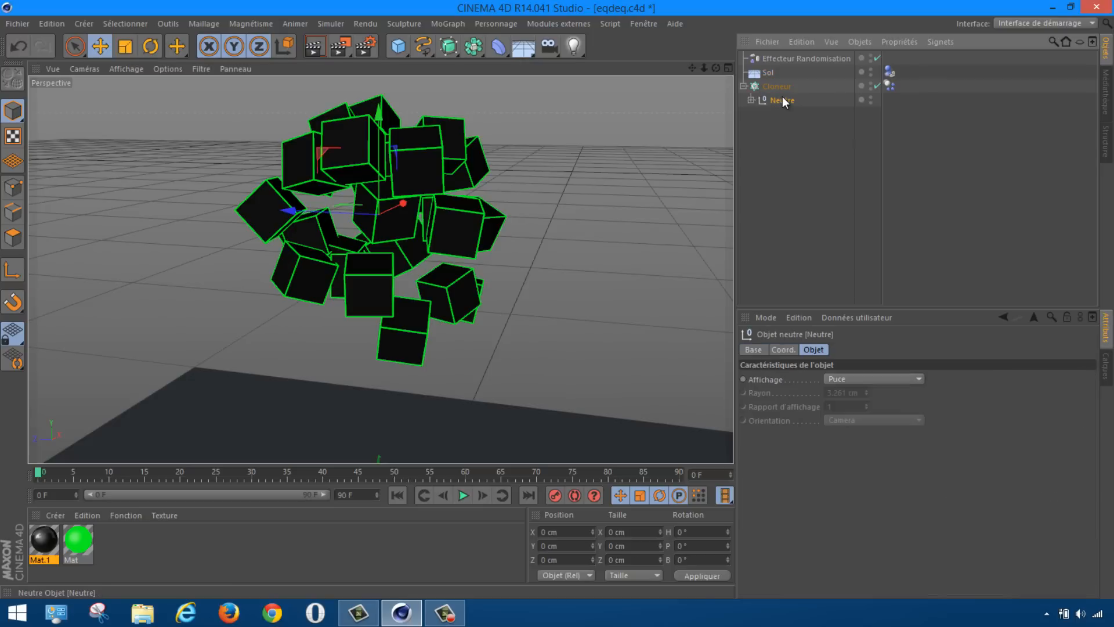
click(124, 47)
drag(379, 111, 378, 137)
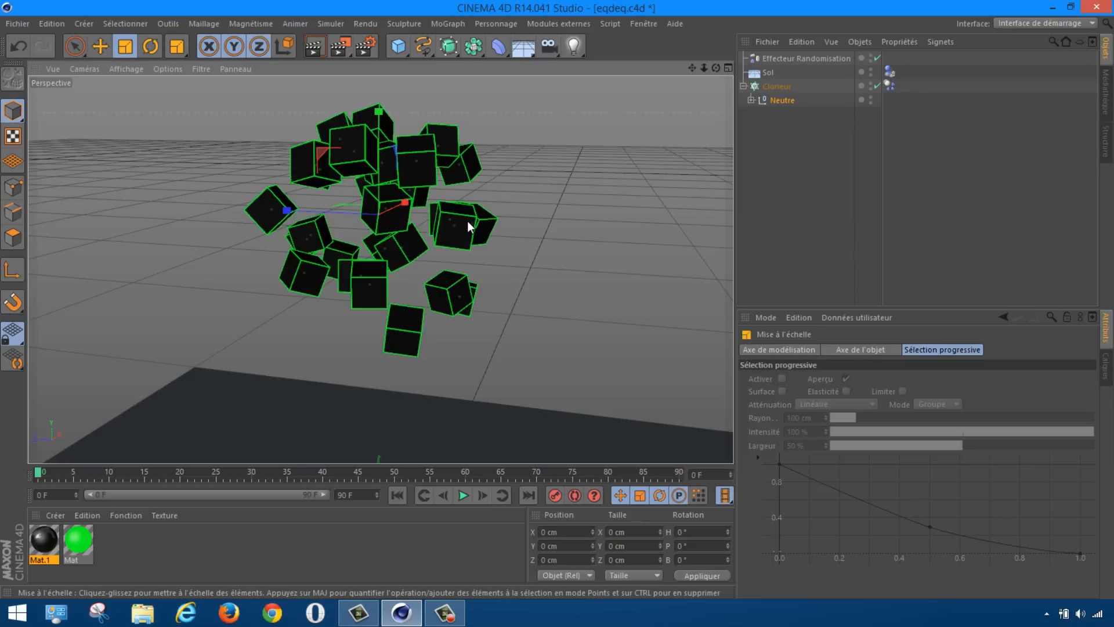
Duplicate the cloner with its null and move the copy along the Z axis to about -187 cm.
drag(827, 151, 760, 89)
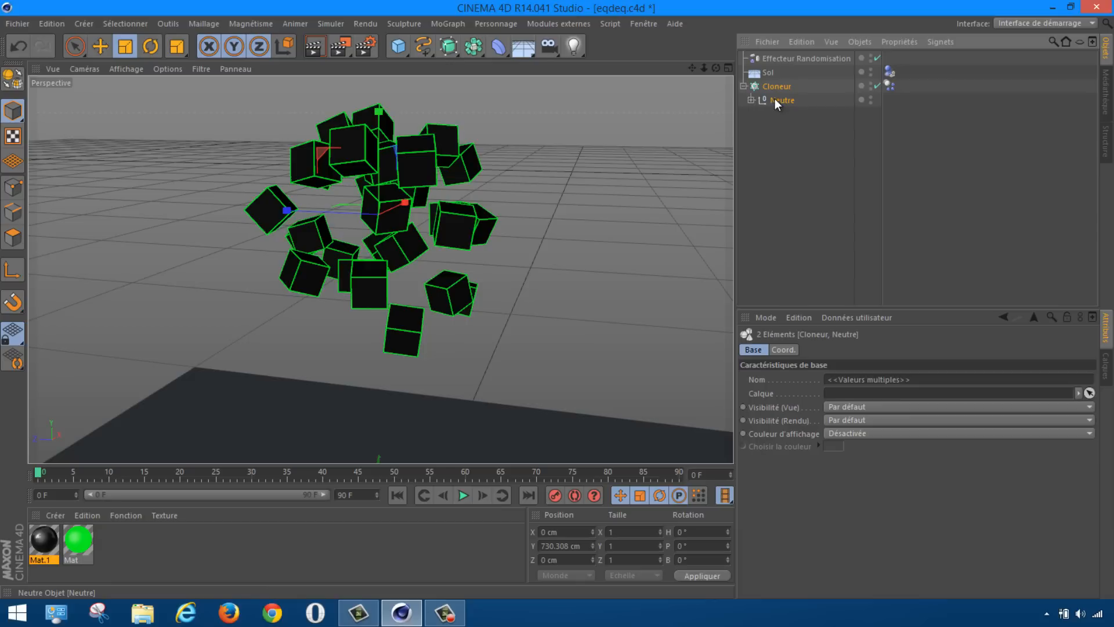
key(ctrl+c)
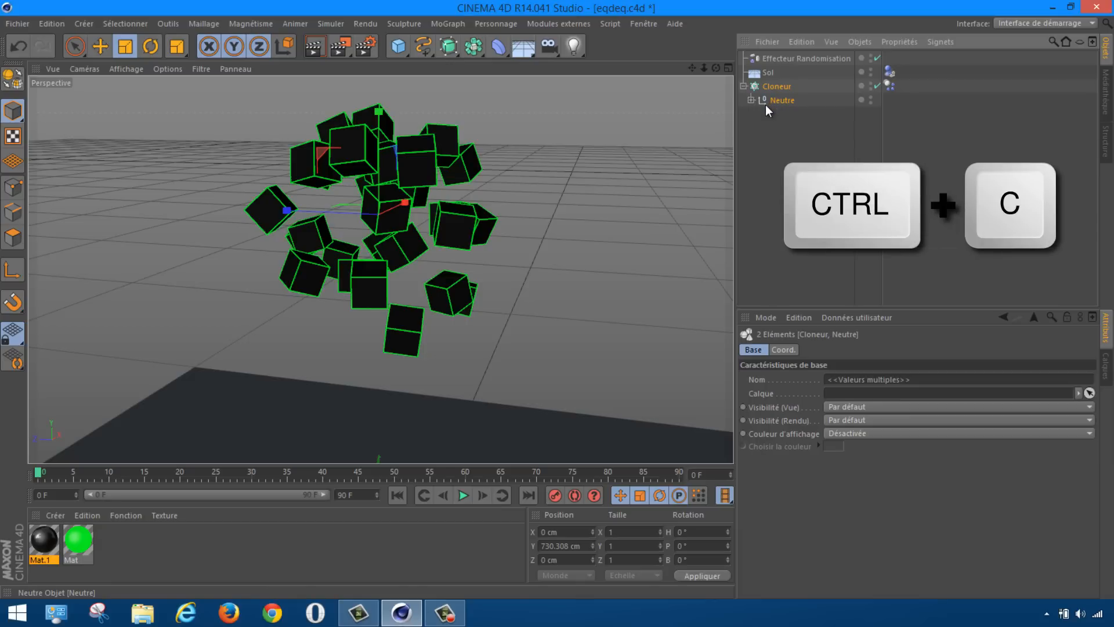
key(ctrl+v)
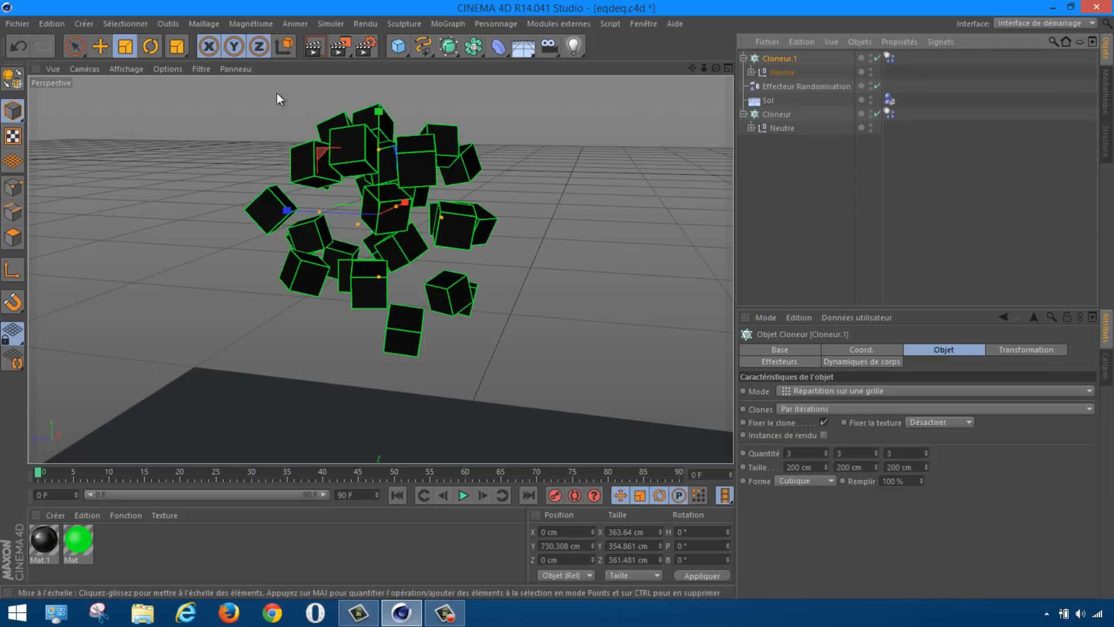
key(e)
drag(291, 208, 422, 227)
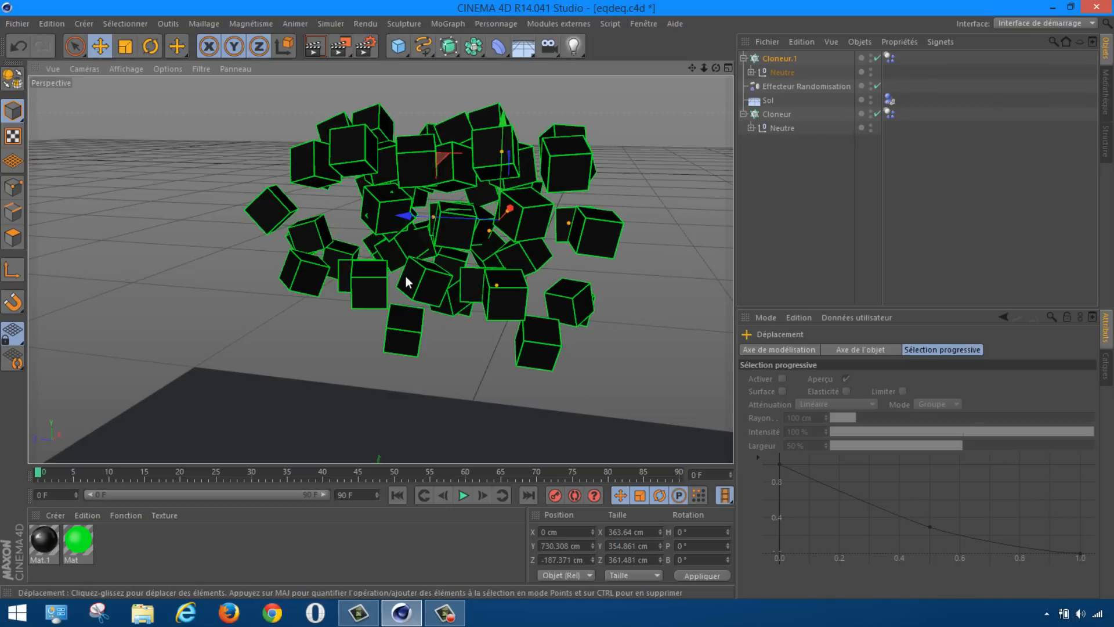
Create a new material with the Couleur channel disabled and the Luminescence channel enabled.
double_click(143, 539)
double_click(55, 537)
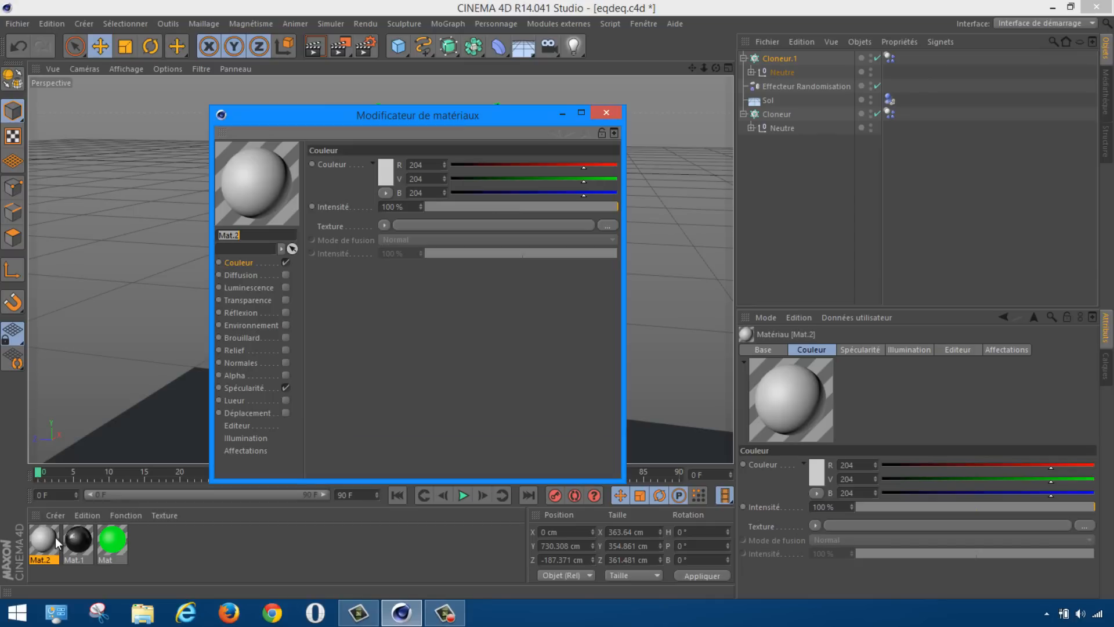
click(285, 262)
click(252, 288)
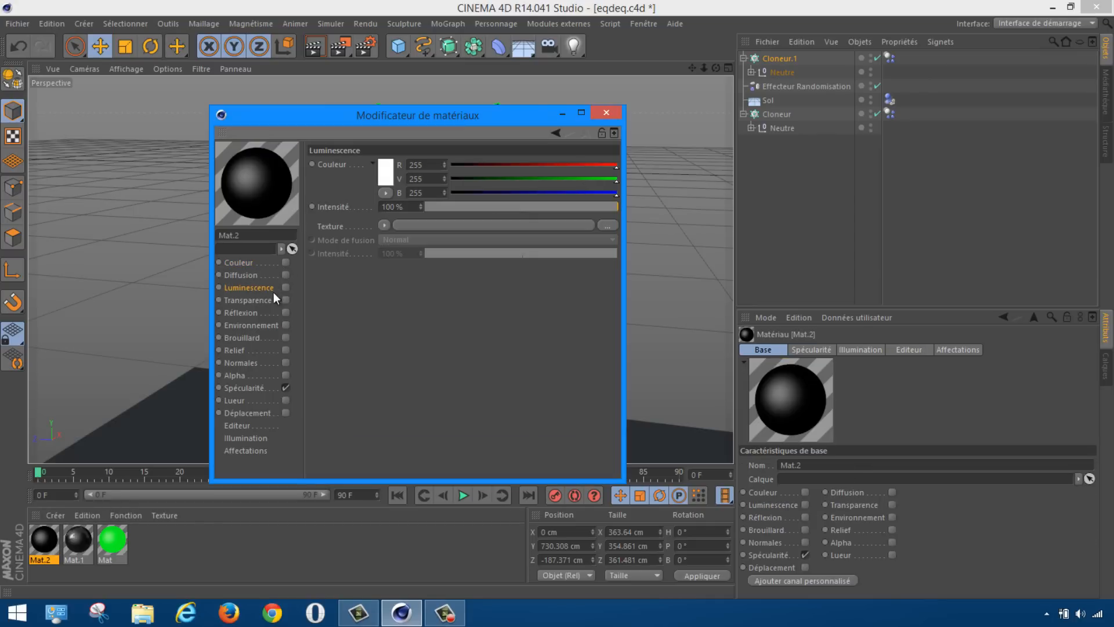
click(286, 288)
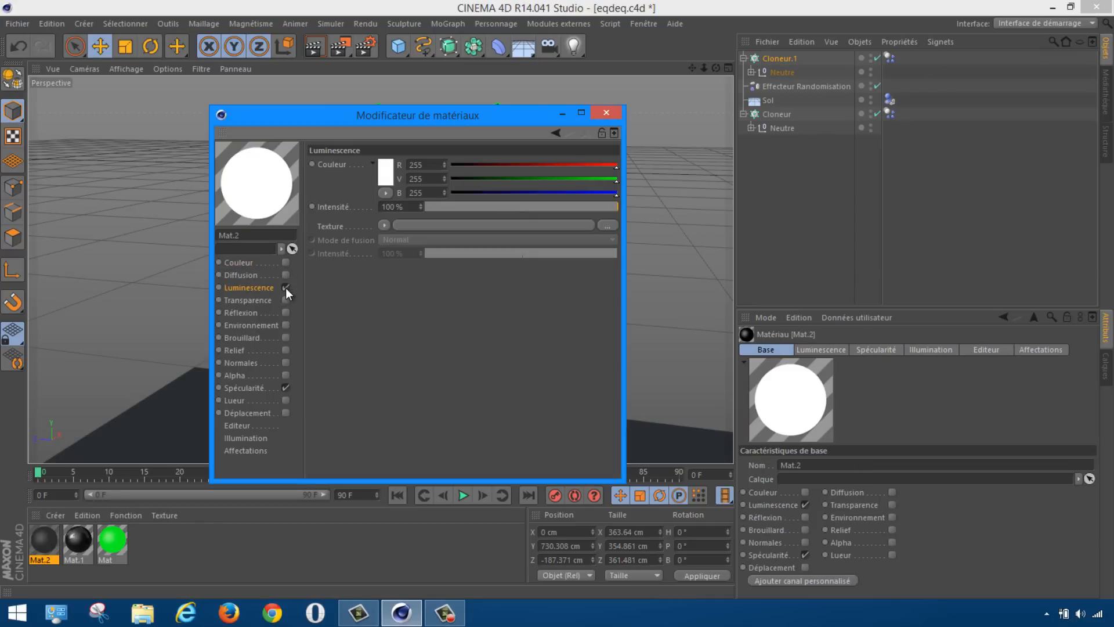
Set the new material's luminescence colour to pure red (255, 0, 0) and apply it to the atom array inside the duplicated cloner.
click(387, 173)
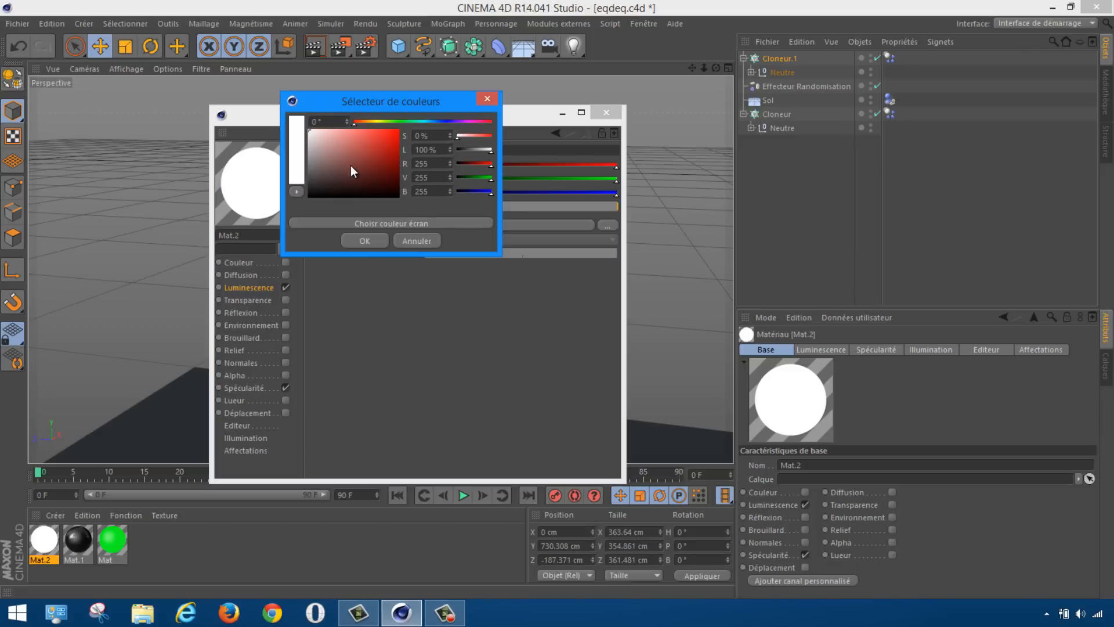
click(398, 130)
click(366, 240)
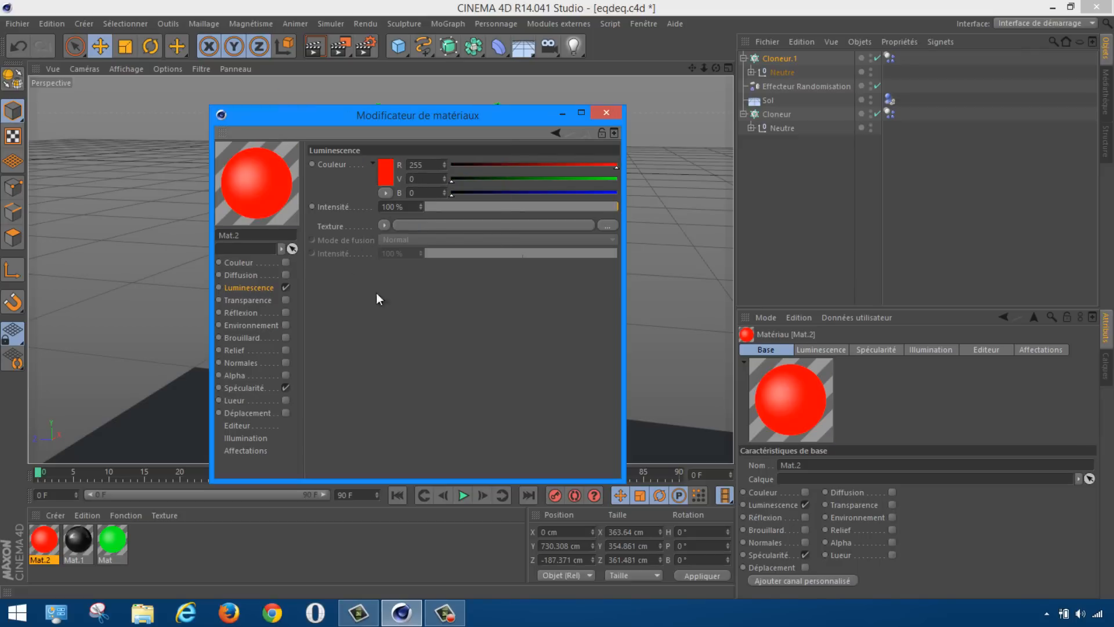
click(604, 112)
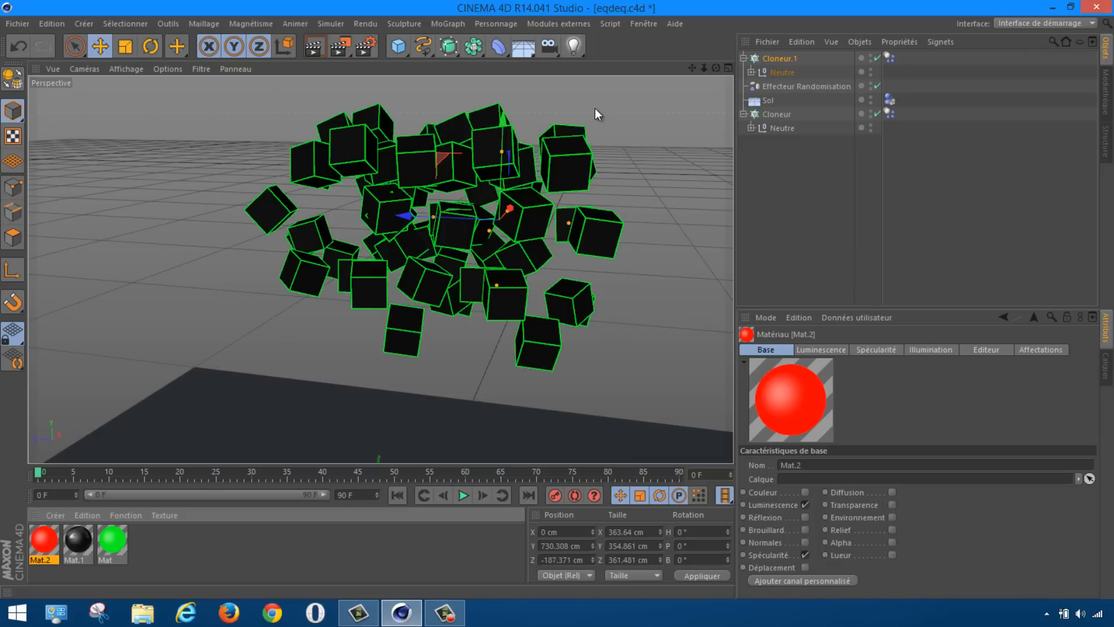
click(751, 72)
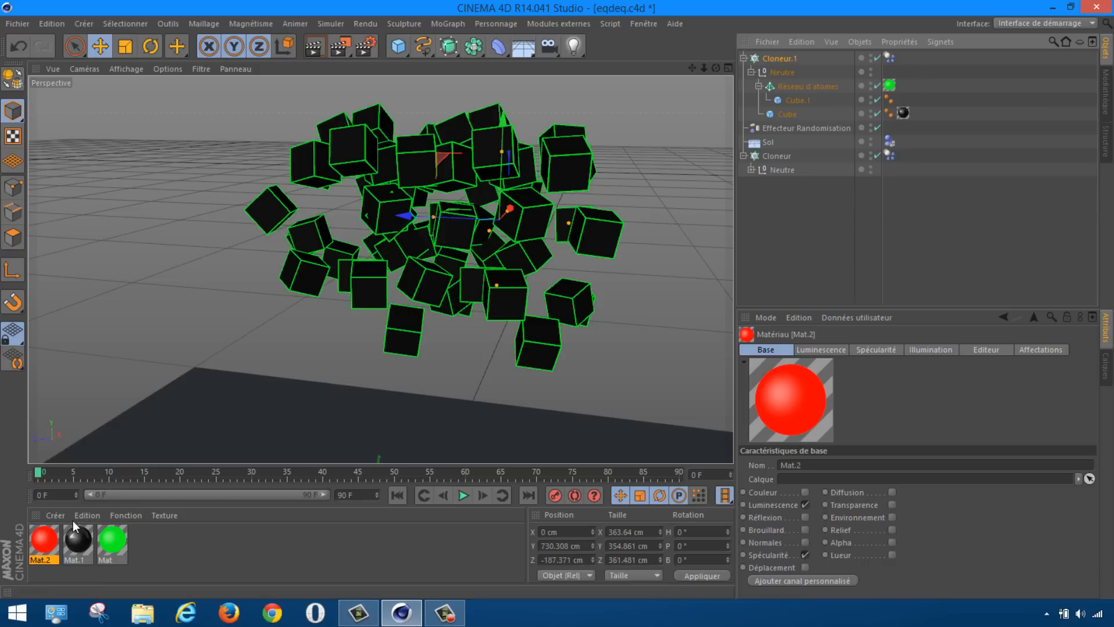
drag(47, 545, 889, 88)
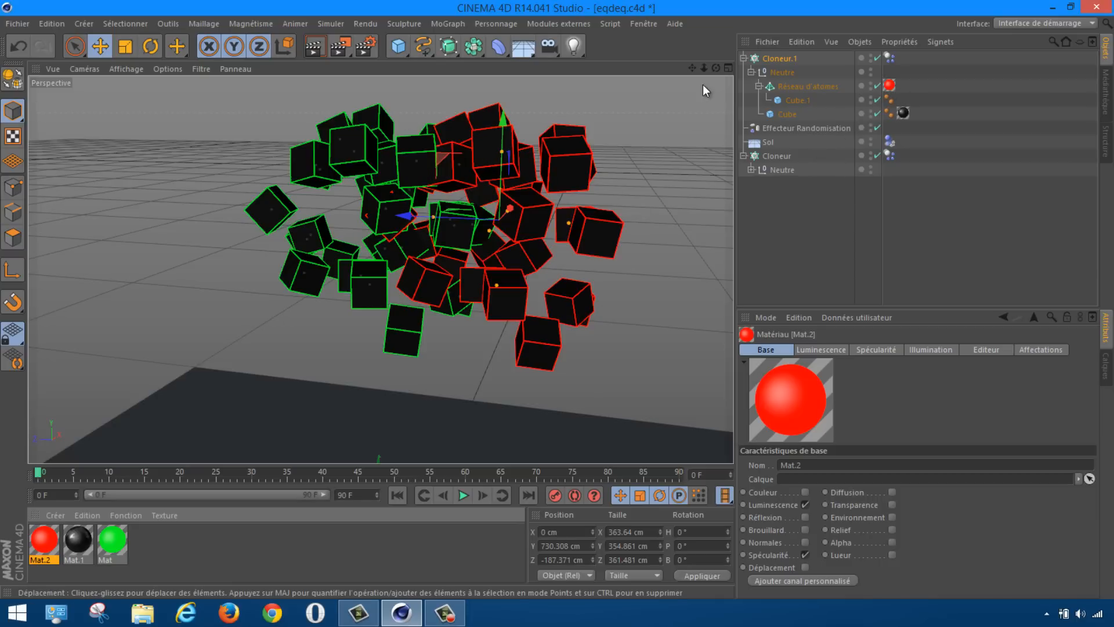
Play the simulation to about frame 78 to check the red and green cubes, and return to frame 0.
drag(691, 68, 530, 464)
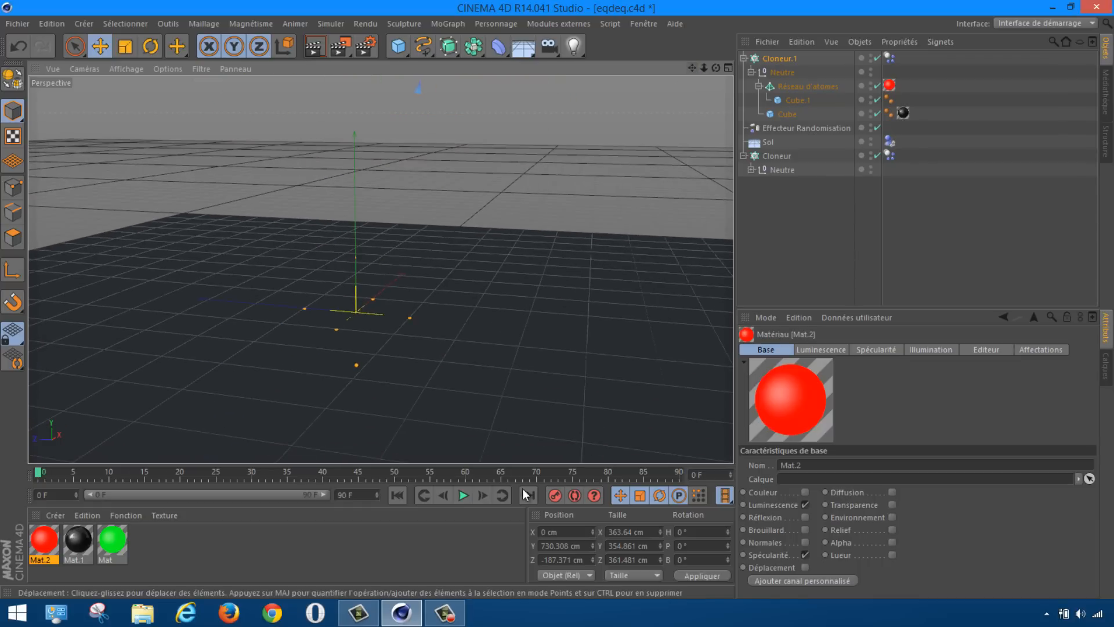
click(463, 496)
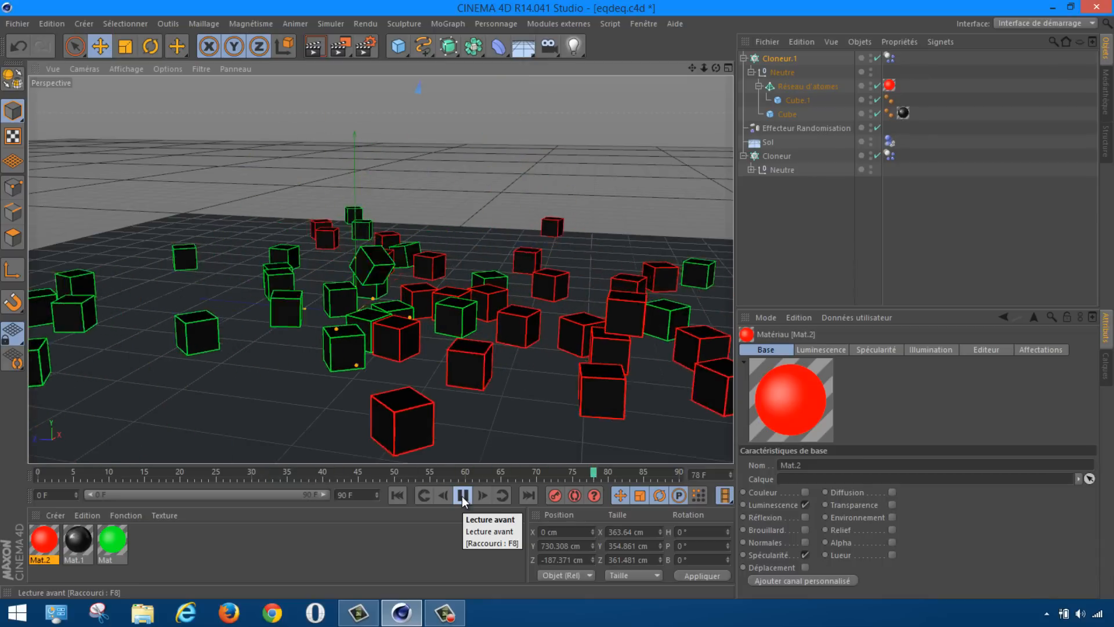
click(462, 496)
click(33, 475)
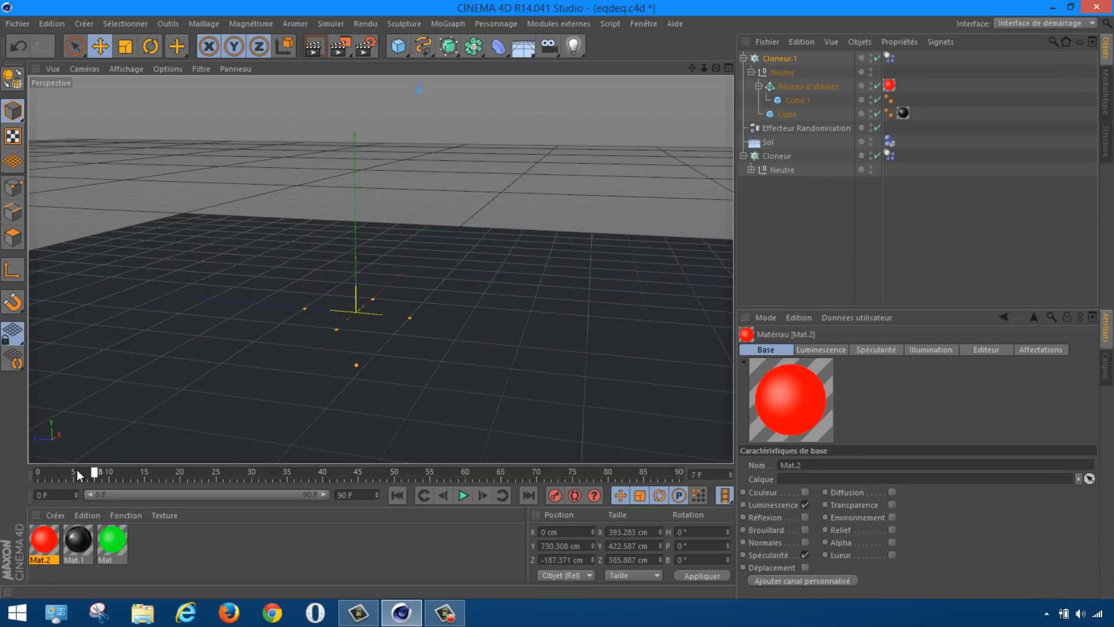
click(1062, 546)
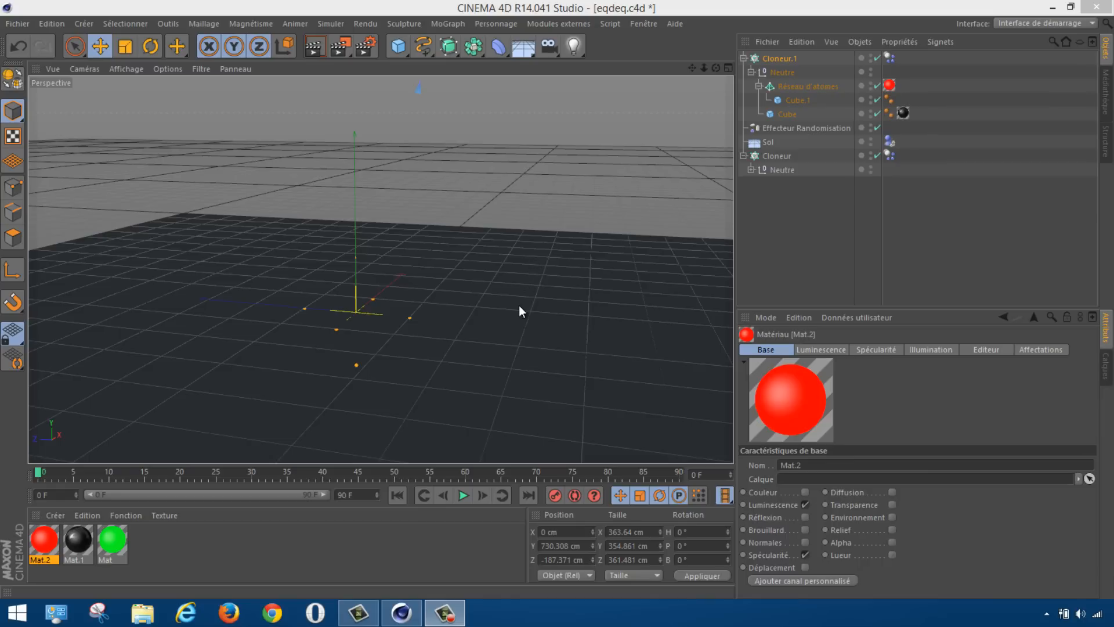
Replay the simulation from another angle to about frame 47, examine the scattered cubes, and return to frame 0.
mouse_move(715, 69)
mouse_down()
mouse_move(556, 301)
mouse_move(556, 228)
mouse_move(480, 423)
mouse_up()
click(462, 495)
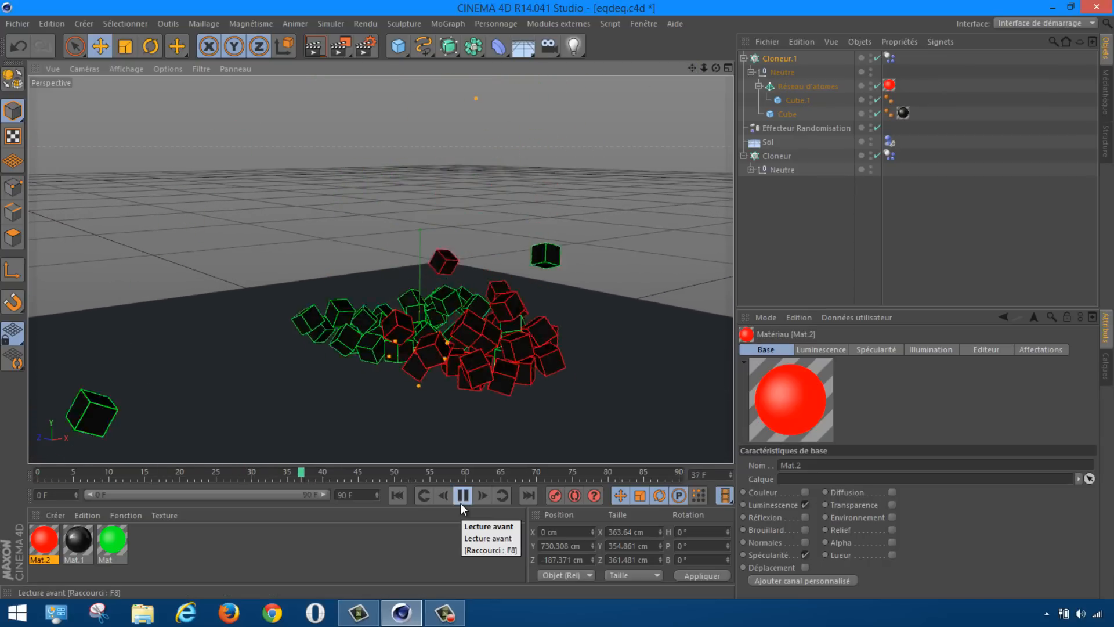
click(463, 495)
scroll(466, 338, up, 3)
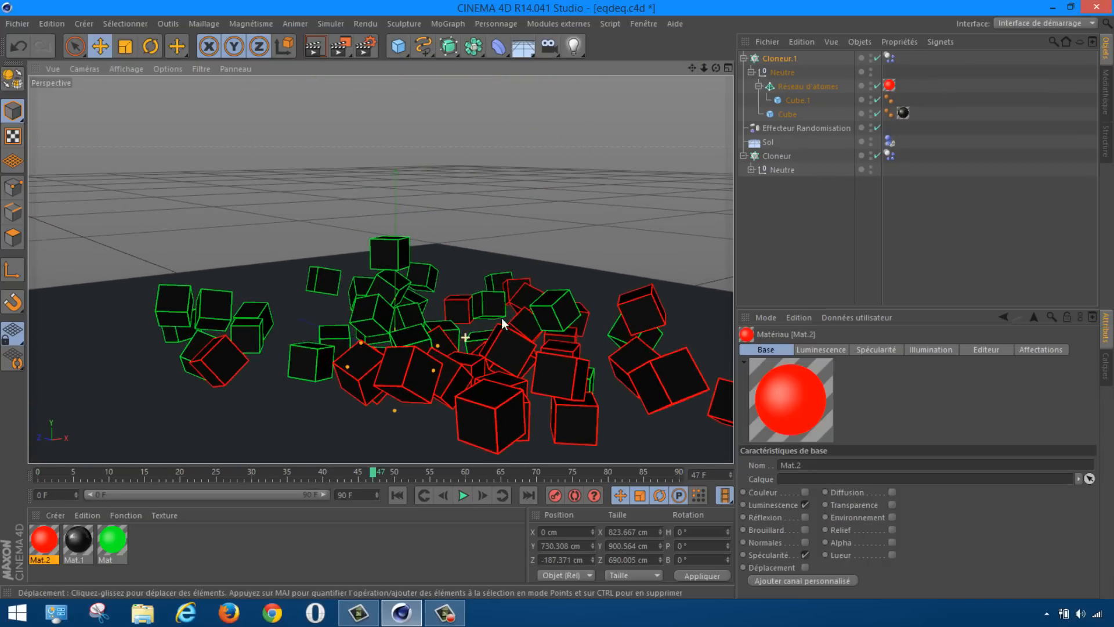
drag(697, 68, 667, 122)
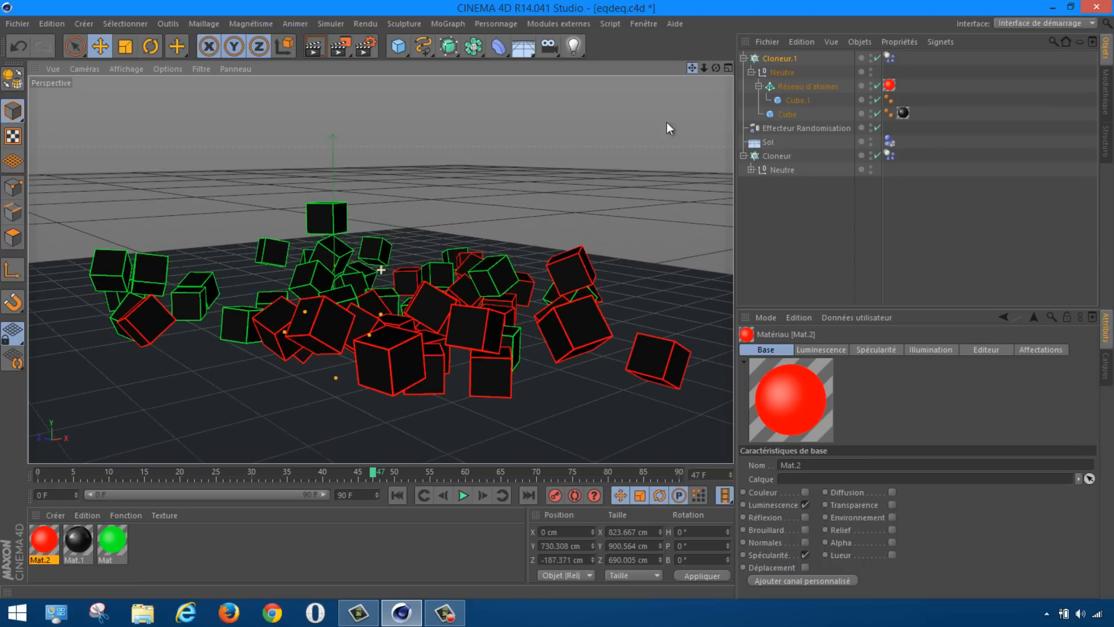
drag(358, 472, 21, 479)
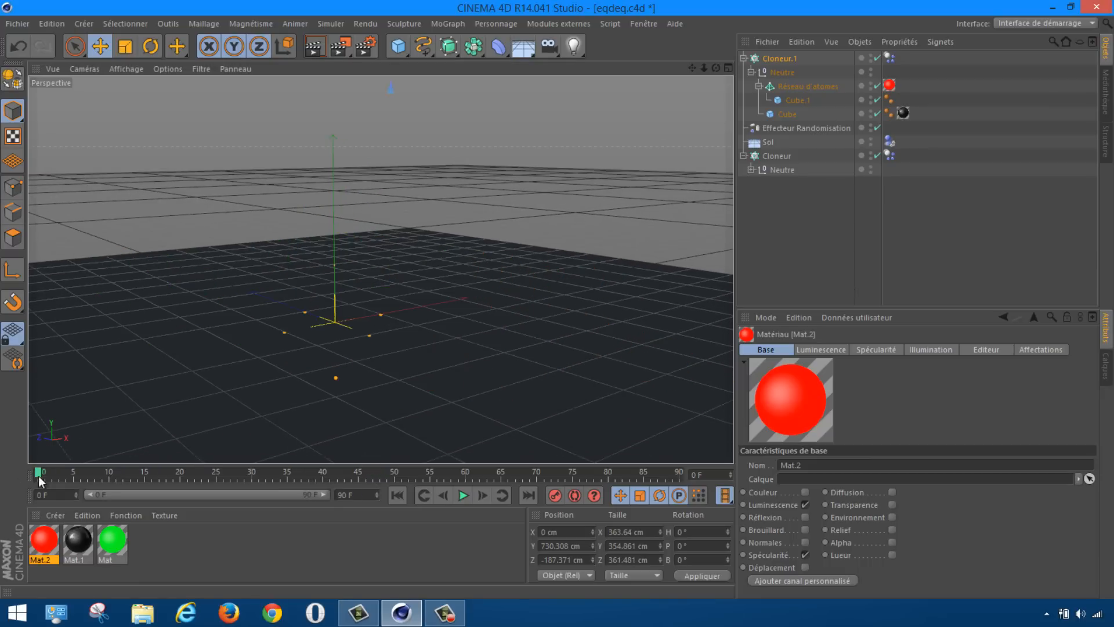
Add a MoTexte object and move it along the X axis to about -131 cm.
click(448, 24)
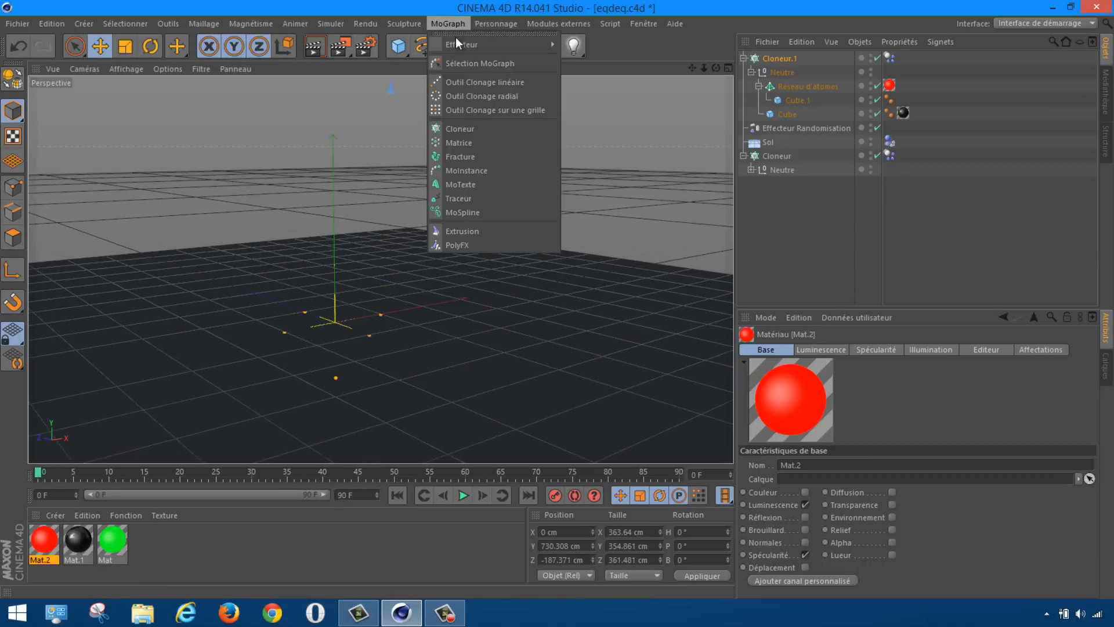
click(473, 185)
drag(413, 309, 346, 329)
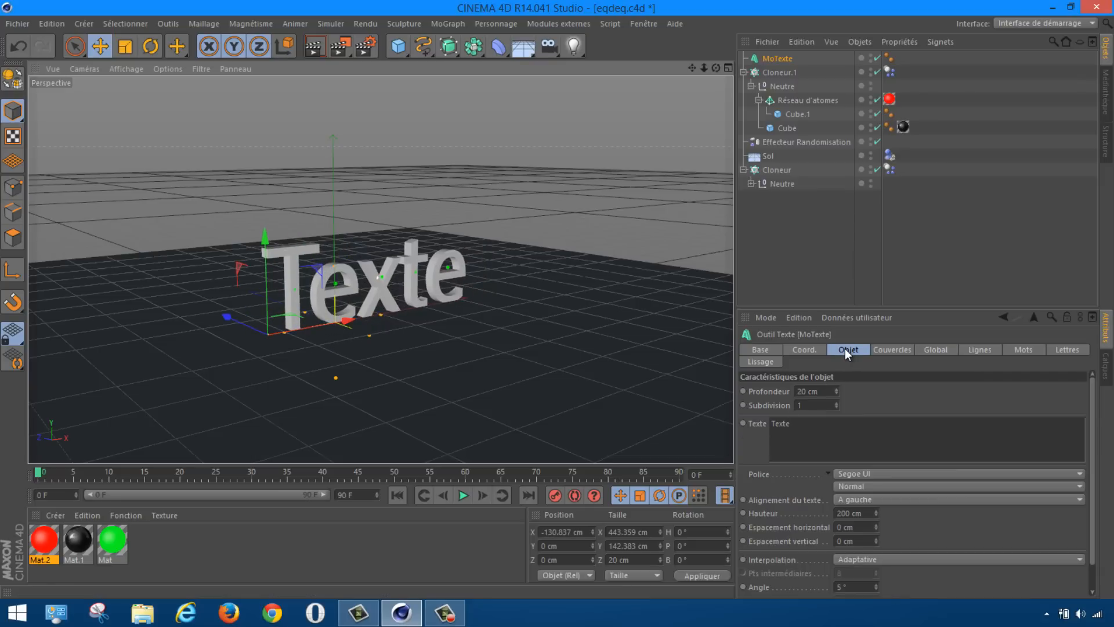
Set the MoTexte object's text to "diksor" and its depth to 50 cm.
drag(792, 425, 711, 423)
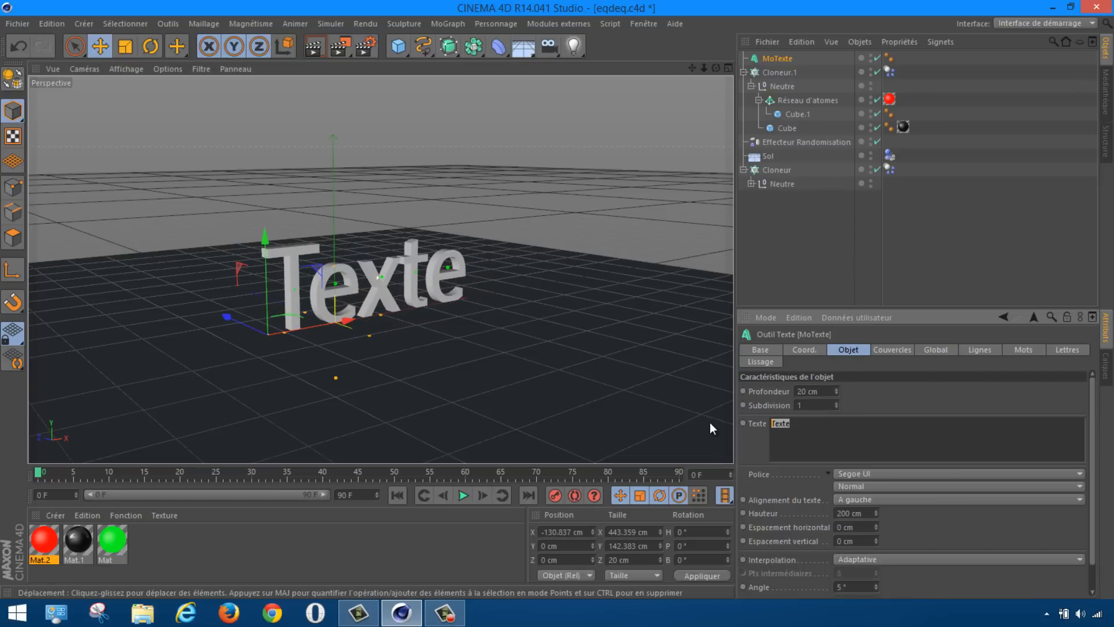
text(dikson)
click(787, 377)
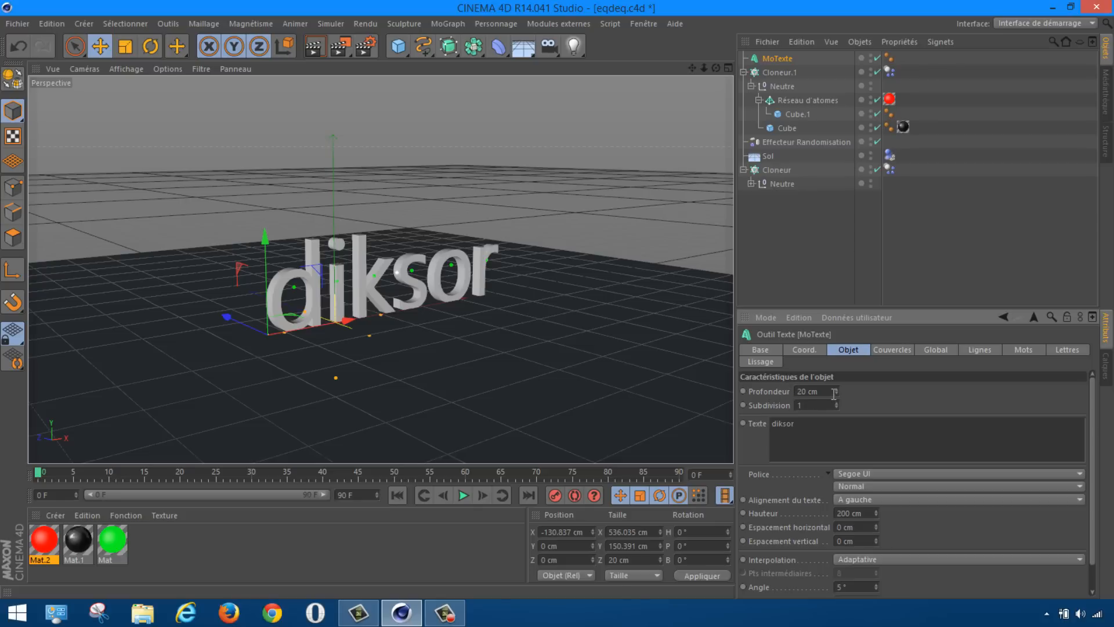
drag(838, 391, 837, 390)
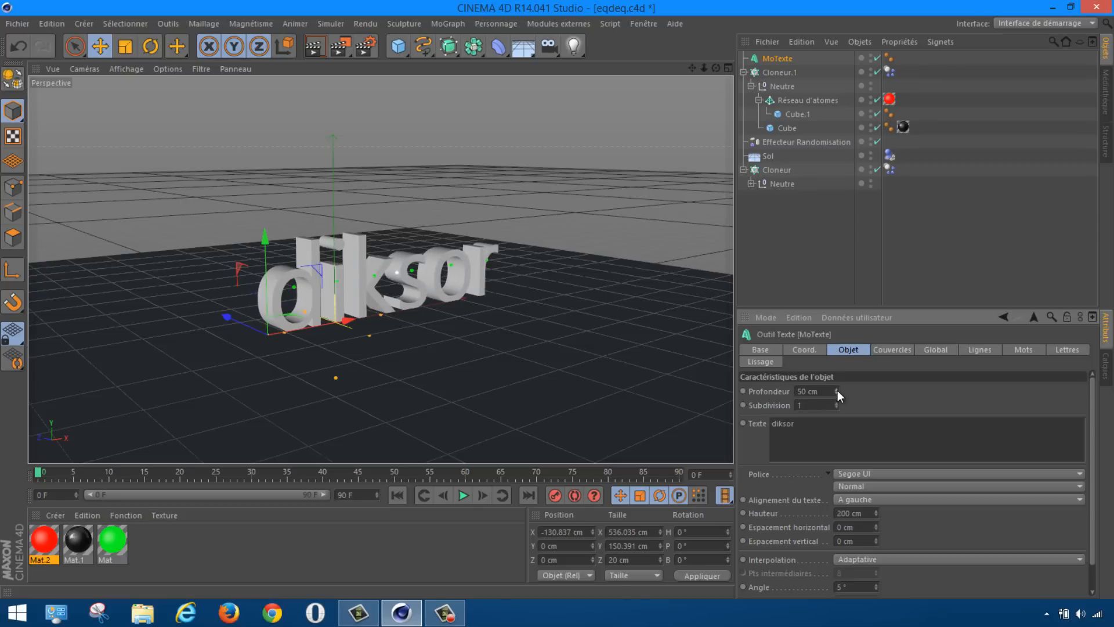
Change the text's font to Polentical Neon and move it along the X axis to about -243 cm.
click(905, 473)
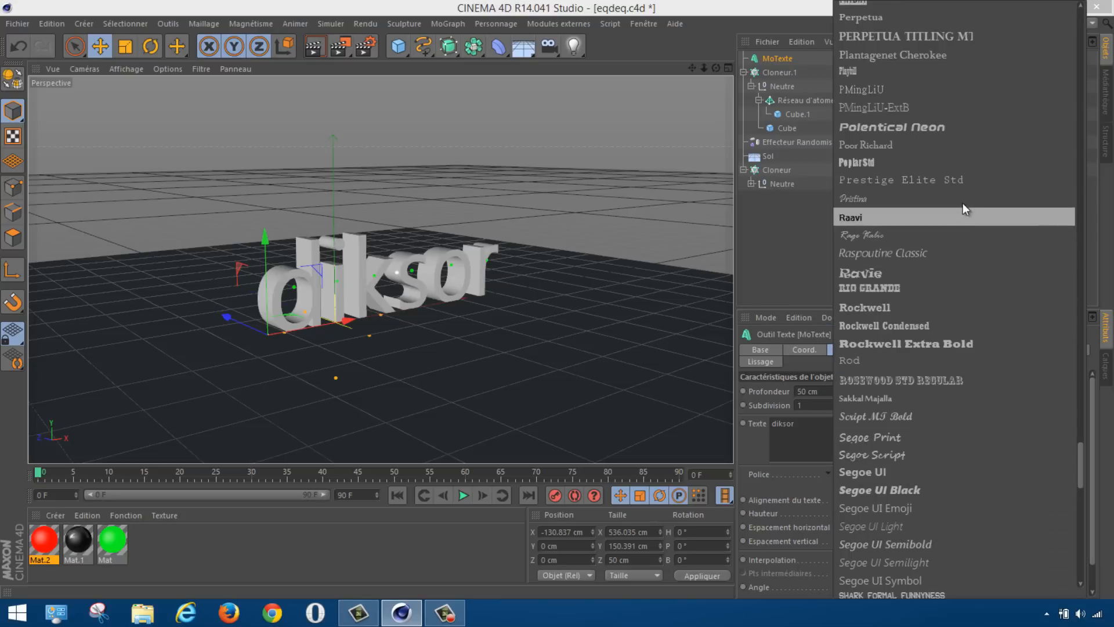
click(961, 127)
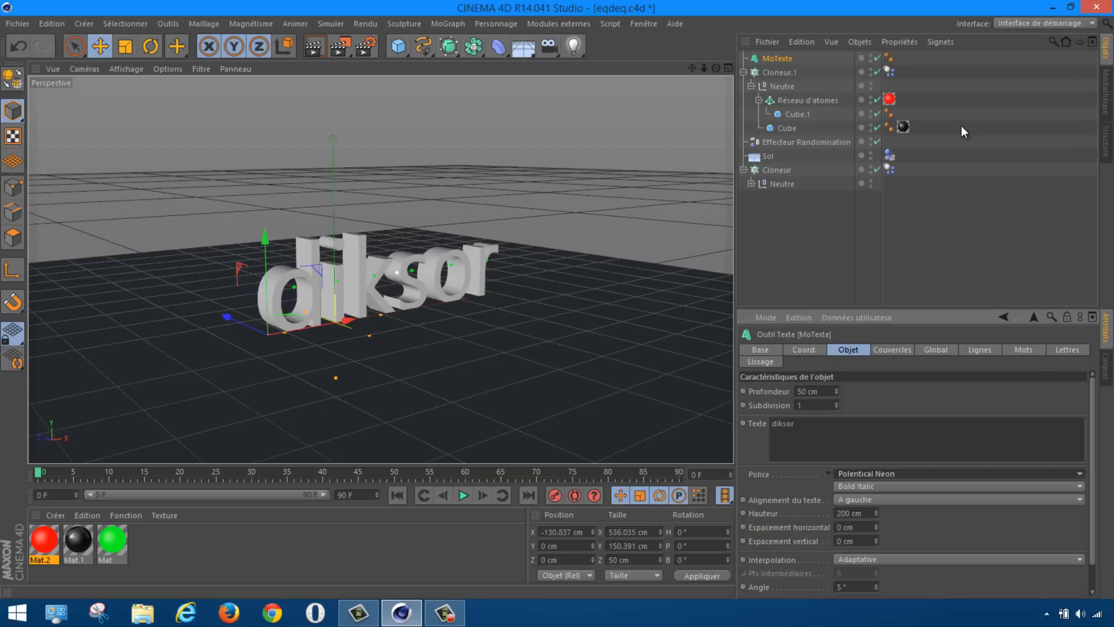
drag(337, 319, 281, 338)
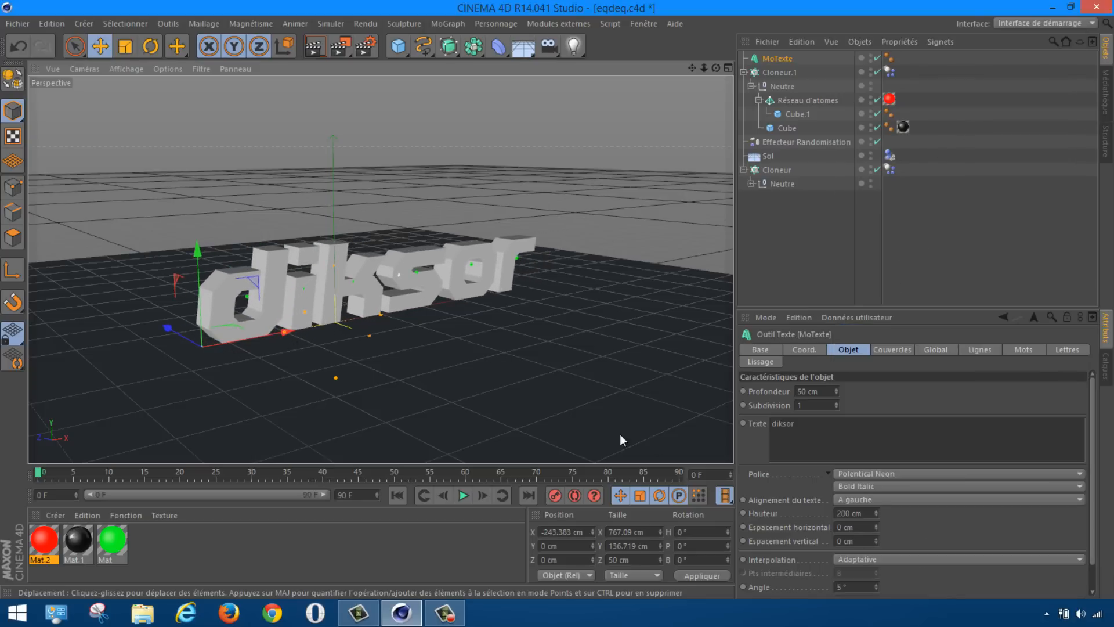
Change the text to uppercase "DIKSOR" and move it along the X axis to about -359 cm.
drag(848, 428, 682, 428)
text(DIKSOR)
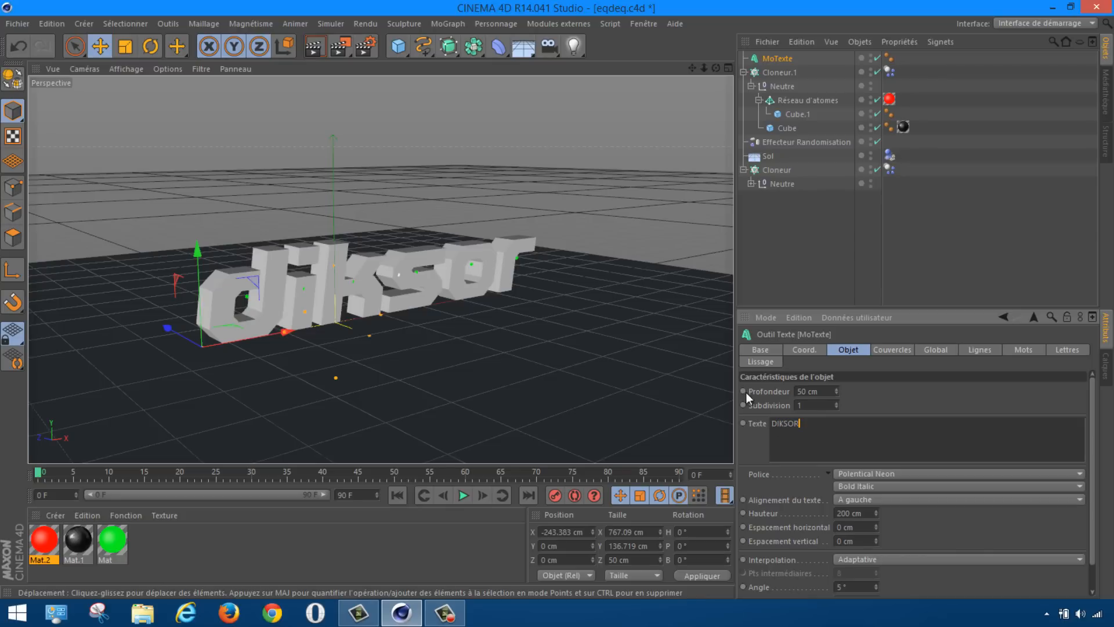
click(896, 391)
drag(270, 335, 204, 358)
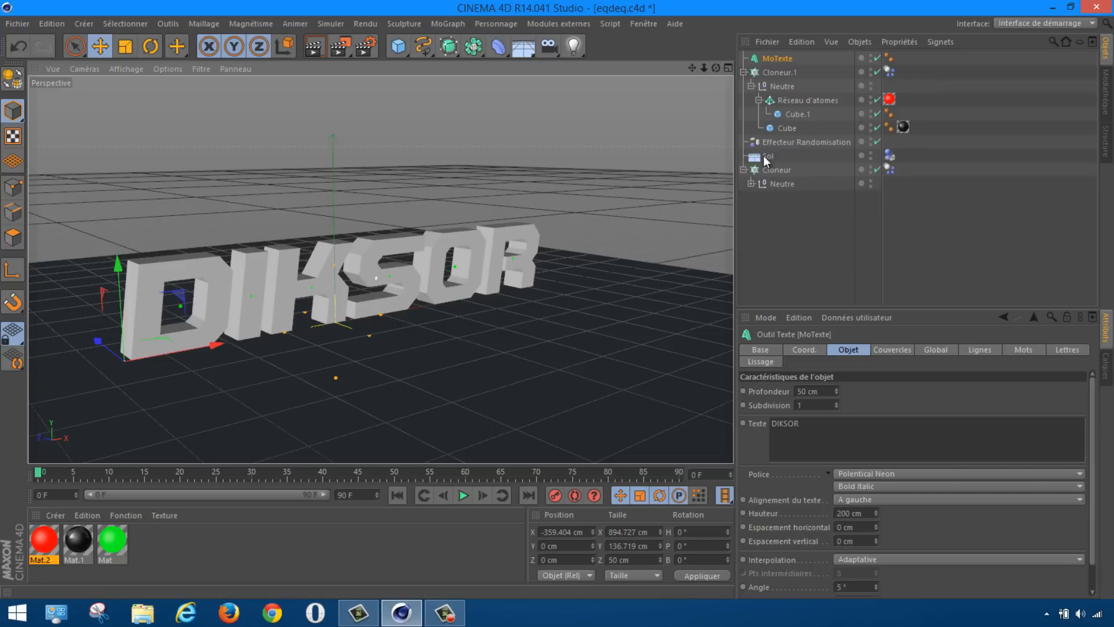
Duplicate the MoTexte object and nest the copy inside a new Réseau d'atomes (atom array).
key(ctrl+c)
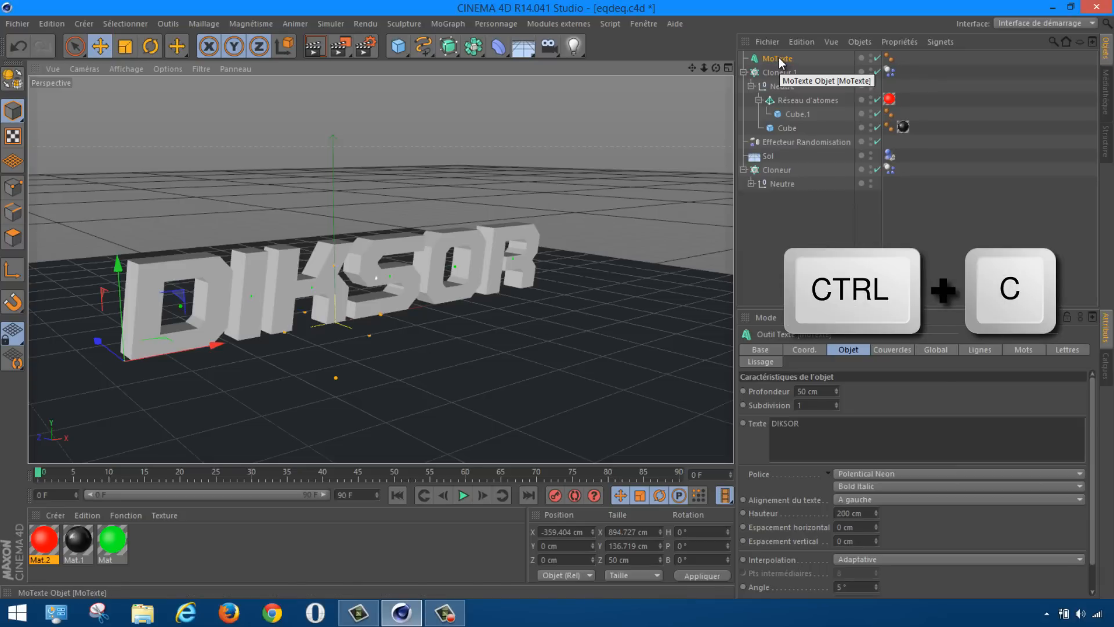
key(ctrl+v)
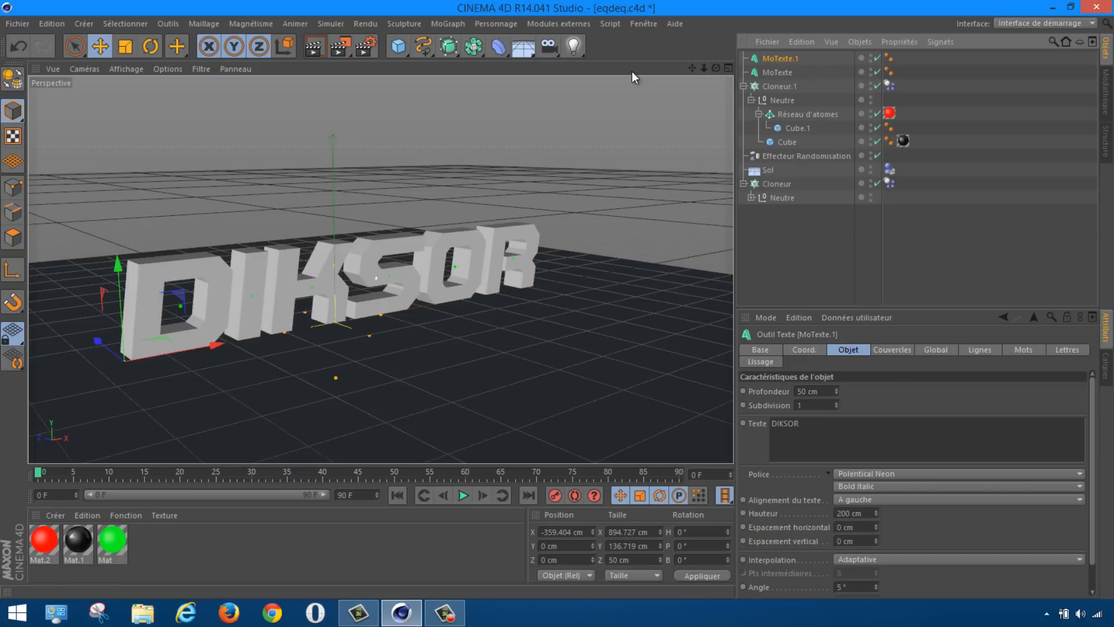
drag(473, 51, 630, 65)
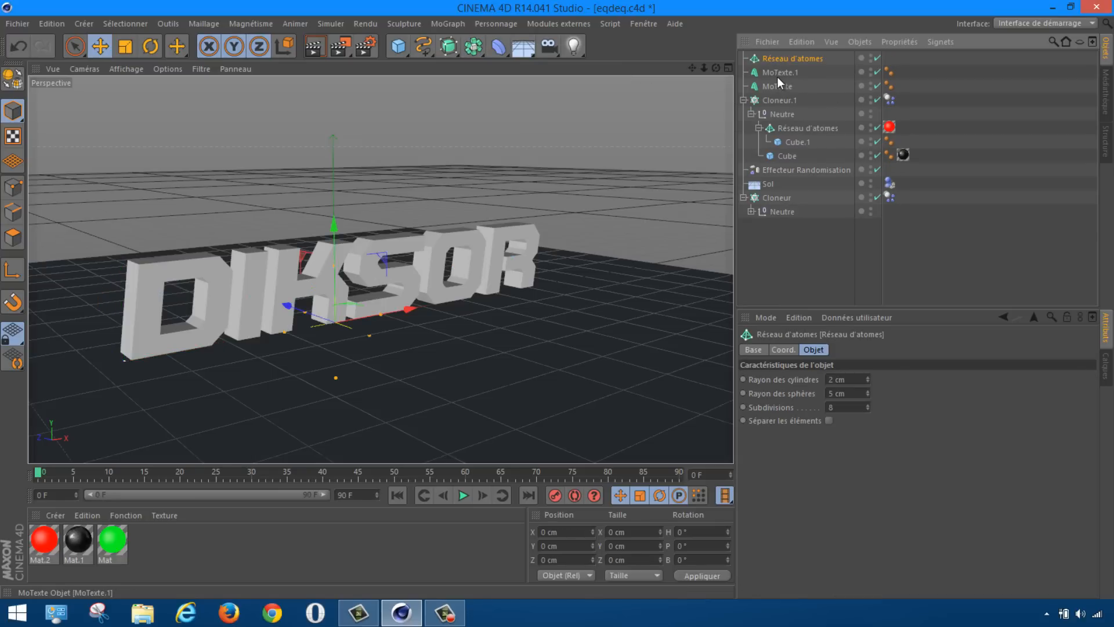
drag(775, 72, 778, 59)
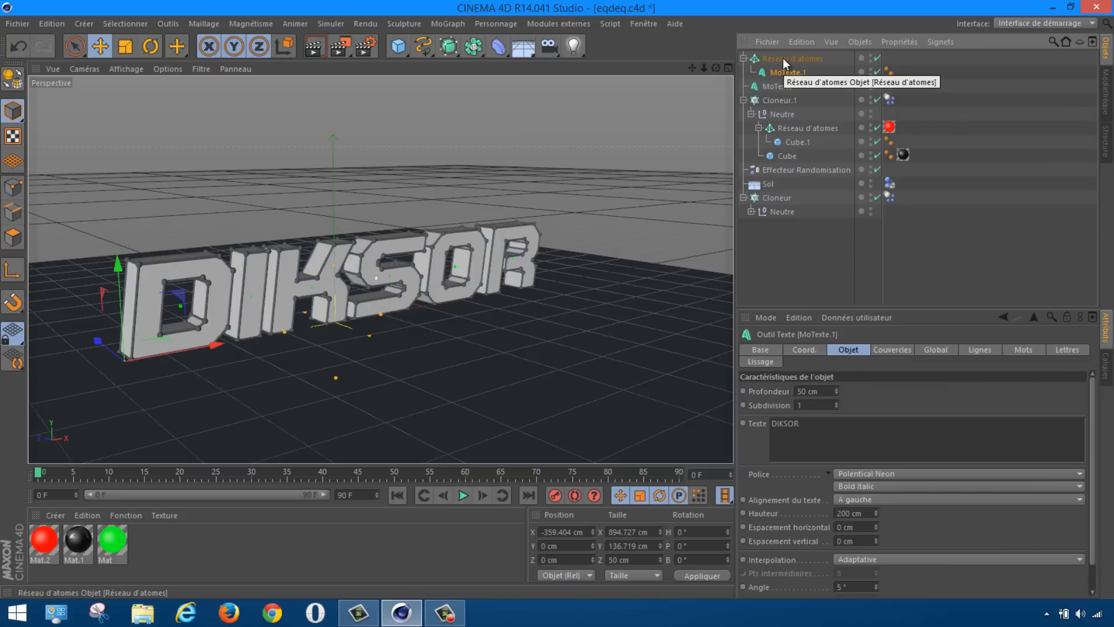
Set both the cylinder radius and the sphere radius of the text's atom array to 3 cm.
click(778, 58)
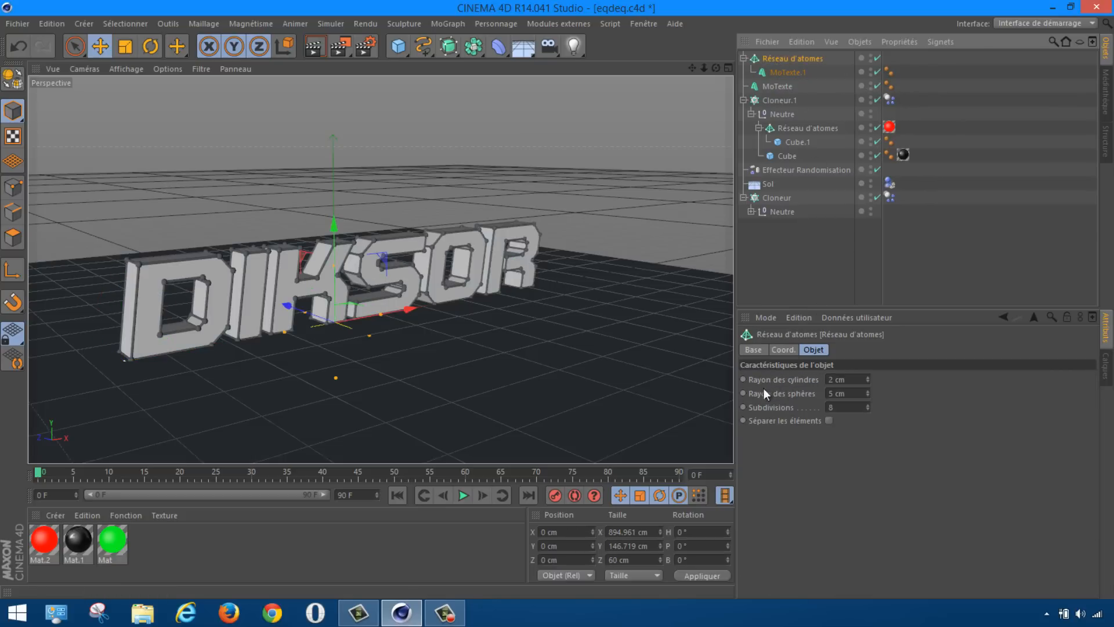
double_click(832, 380)
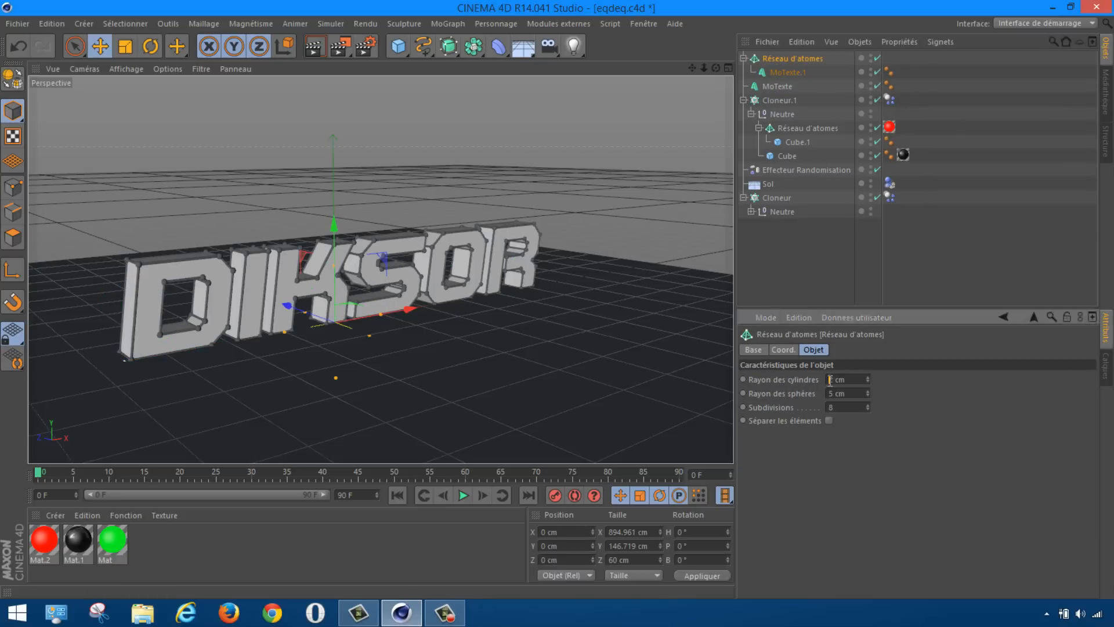
text(3)
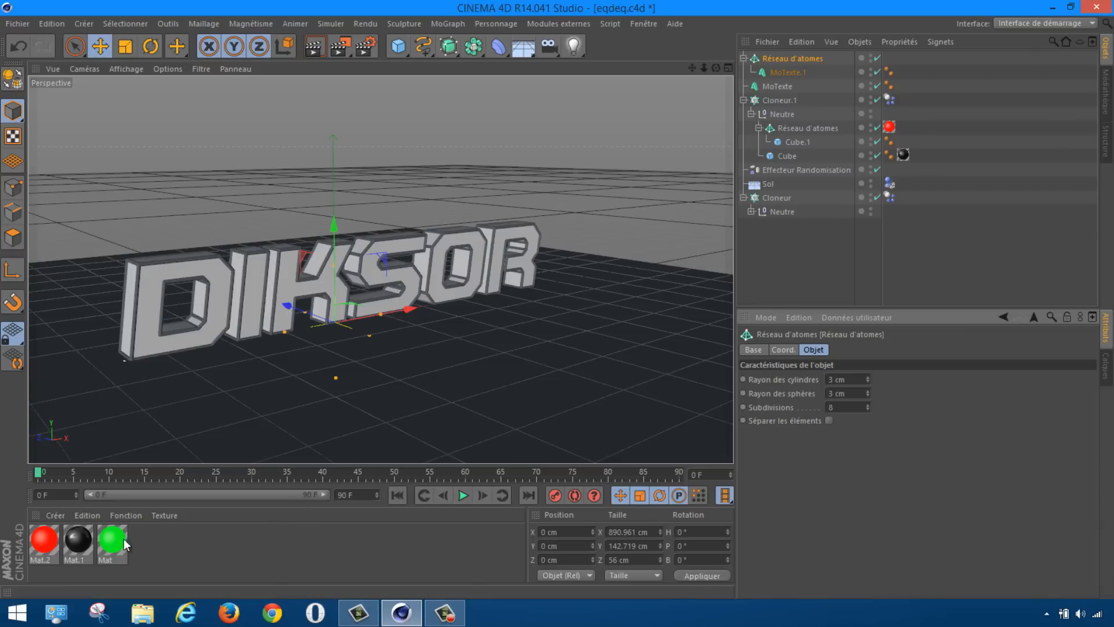
Apply the green material Mat to the text's atom array and the black material Mat.1 to the original MoTexte.
drag(111, 556, 782, 58)
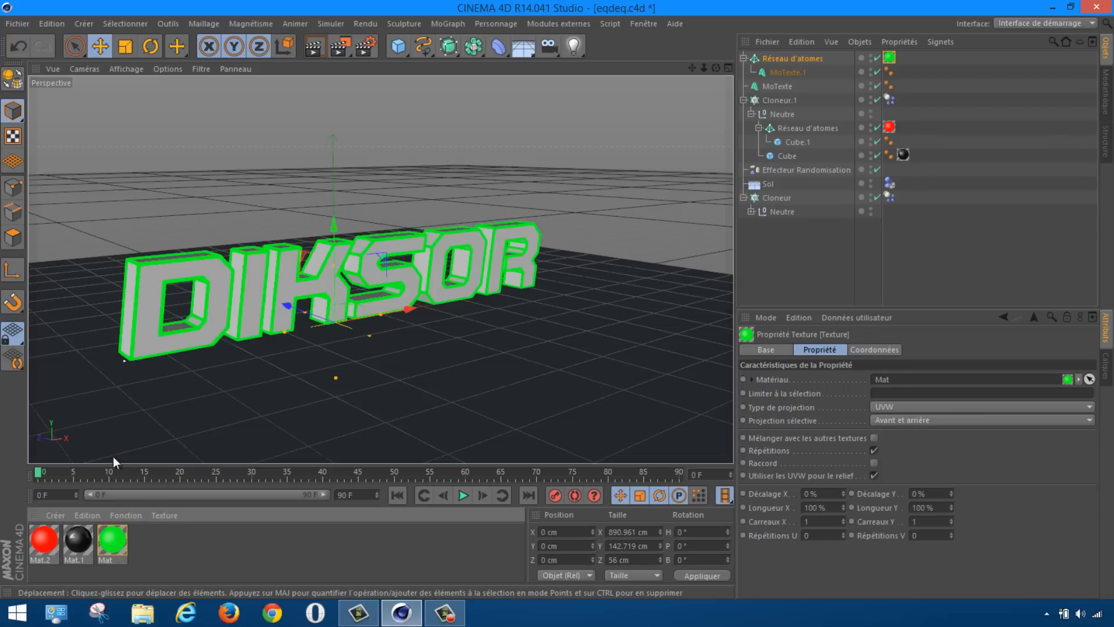
drag(79, 549, 780, 86)
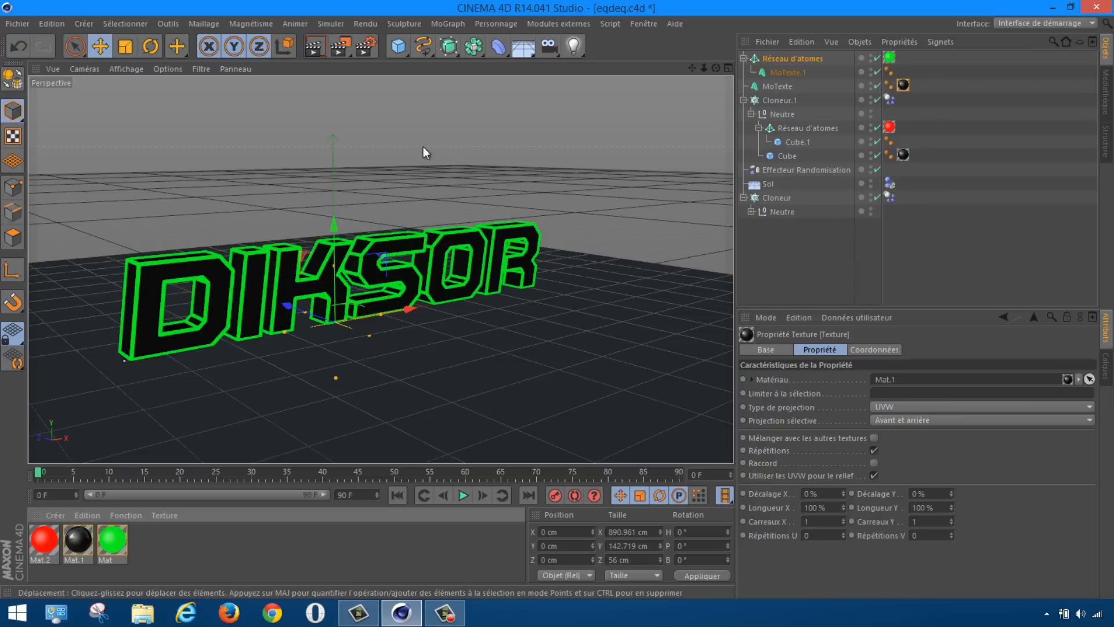
Render a preview of the green-edged DIKSOR text in the view and examine it from other angles.
key(ctrl+r)
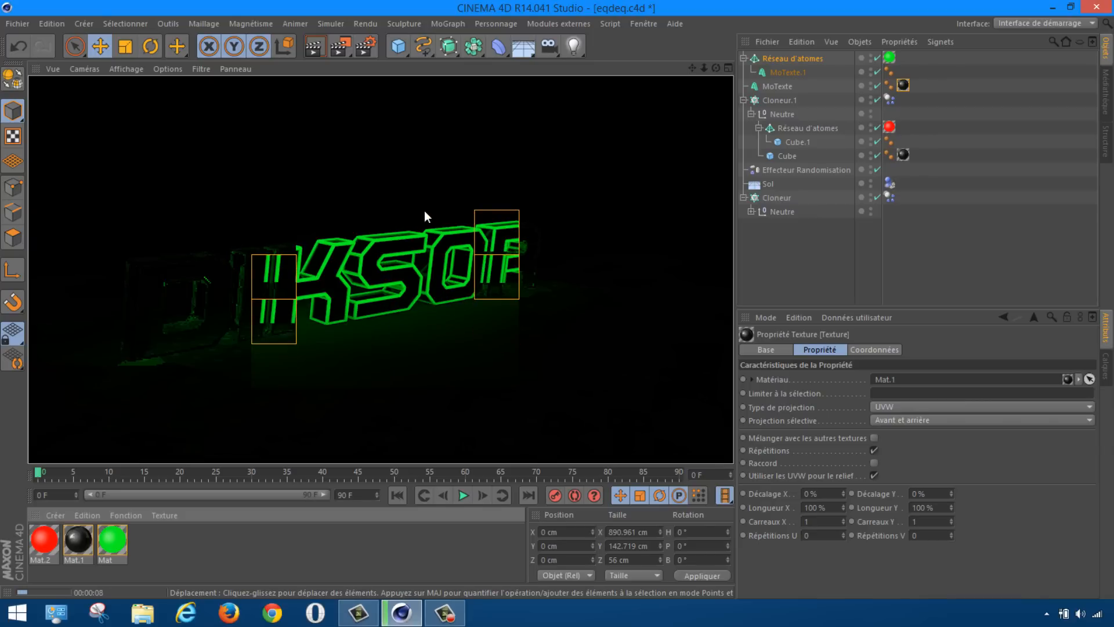
click(462, 299)
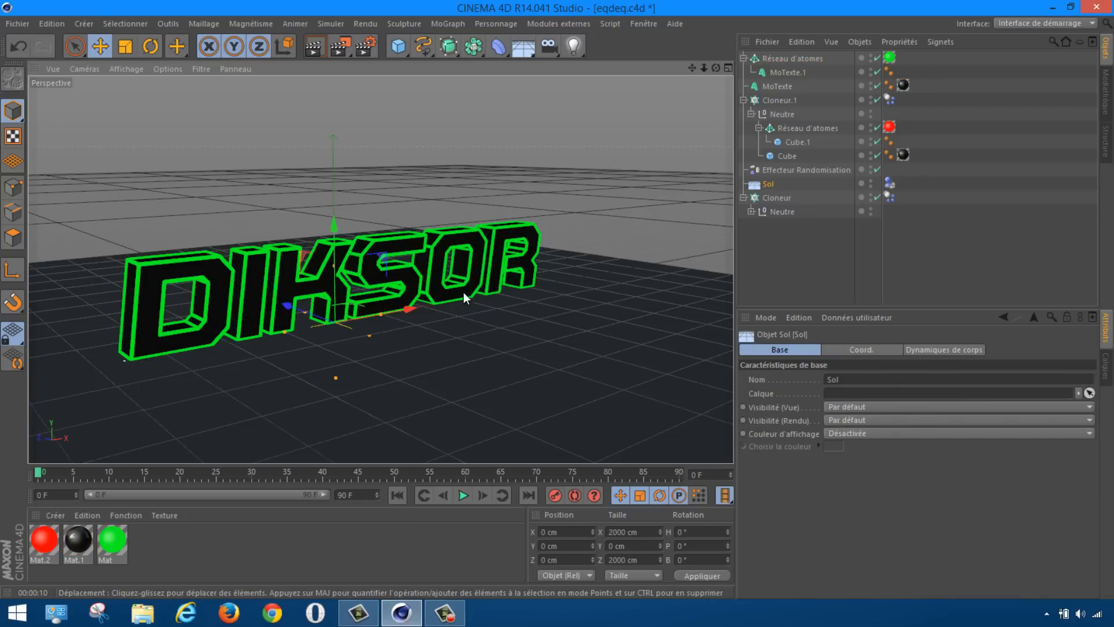
scroll(473, 224, down, 3)
drag(716, 68, 559, 298)
scroll(669, 97, down, 2)
drag(696, 73, 556, 302)
drag(713, 66, 558, 301)
drag(692, 69, 633, 129)
scroll(397, 247, up, 3)
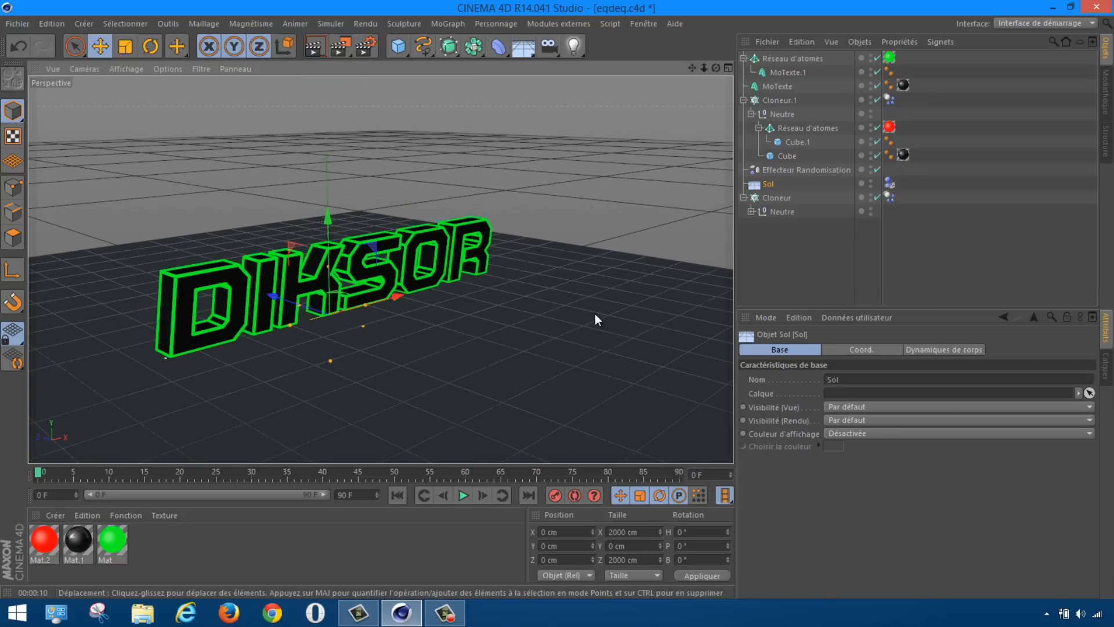
Reframe the perspective view around the DIKSOR text and play the falling-cubes animation to check it.
drag(692, 68, 412, 241)
scroll(415, 240, up, 1)
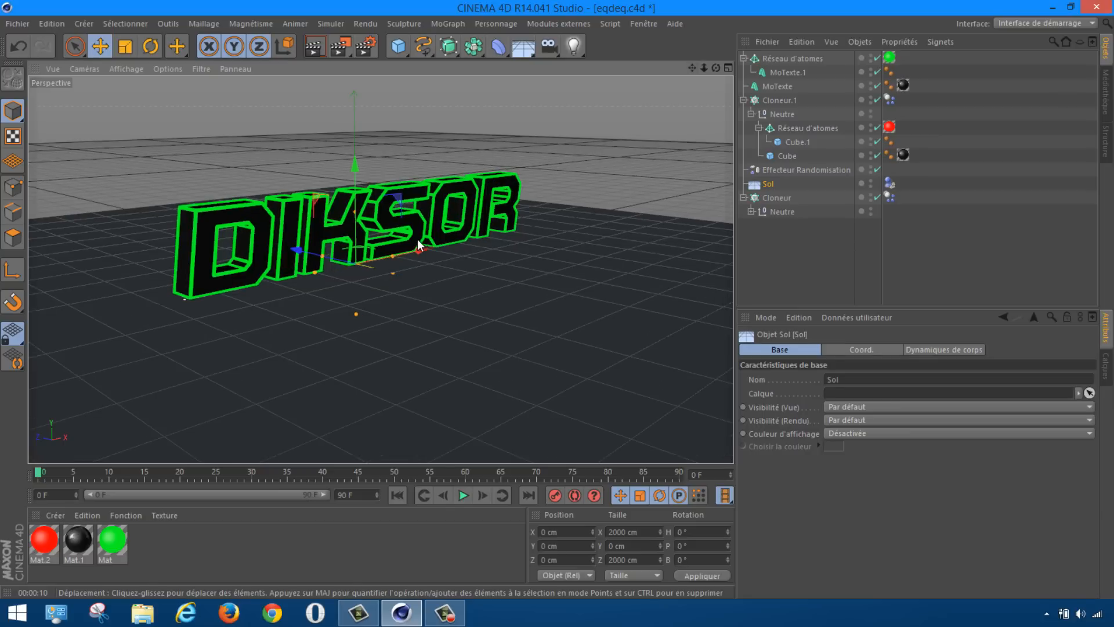
scroll(456, 245, up, 2)
drag(693, 69, 678, 93)
click(463, 495)
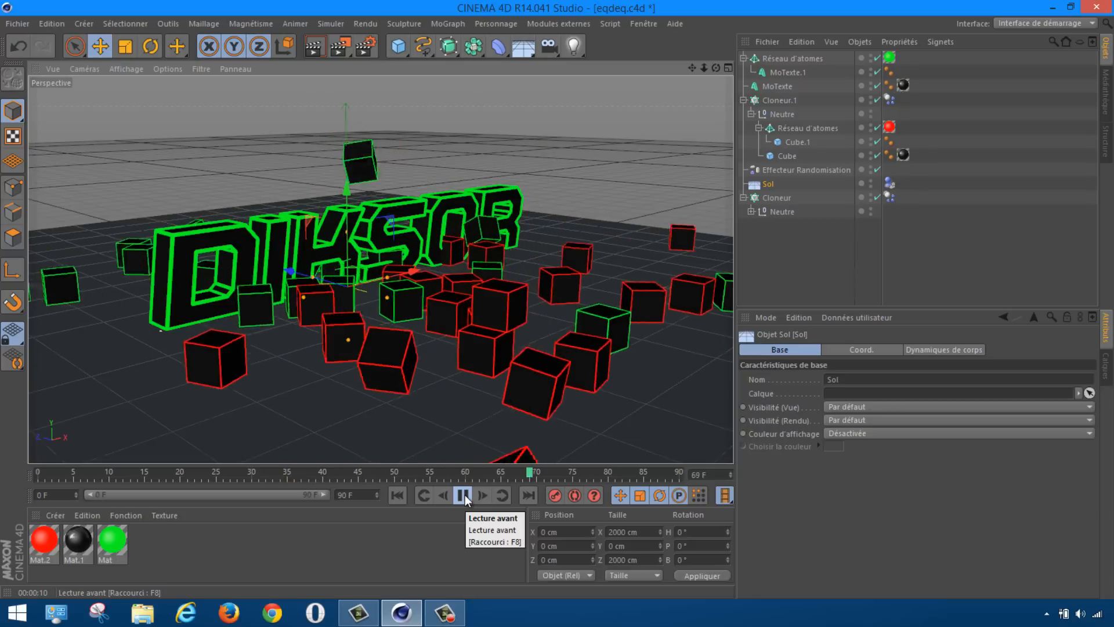
click(463, 495)
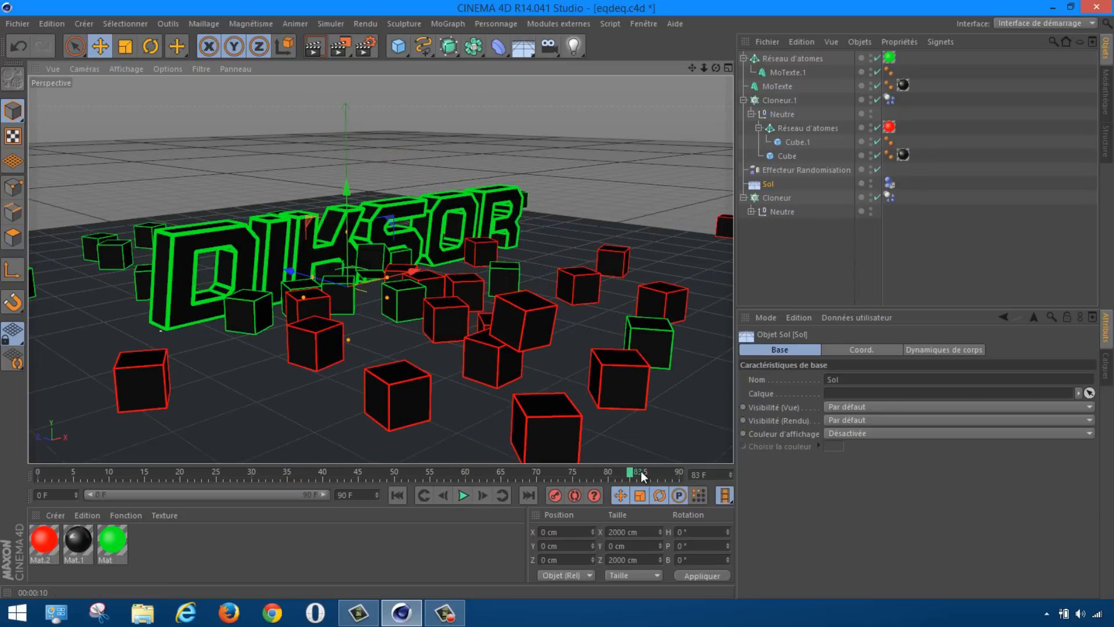
click(466, 496)
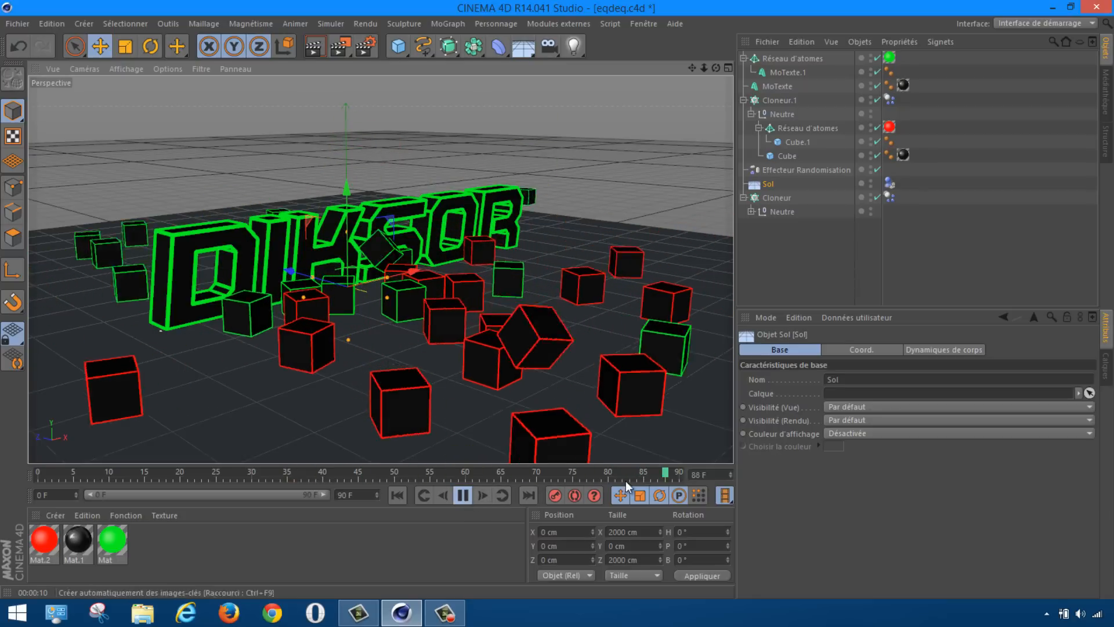
click(463, 496)
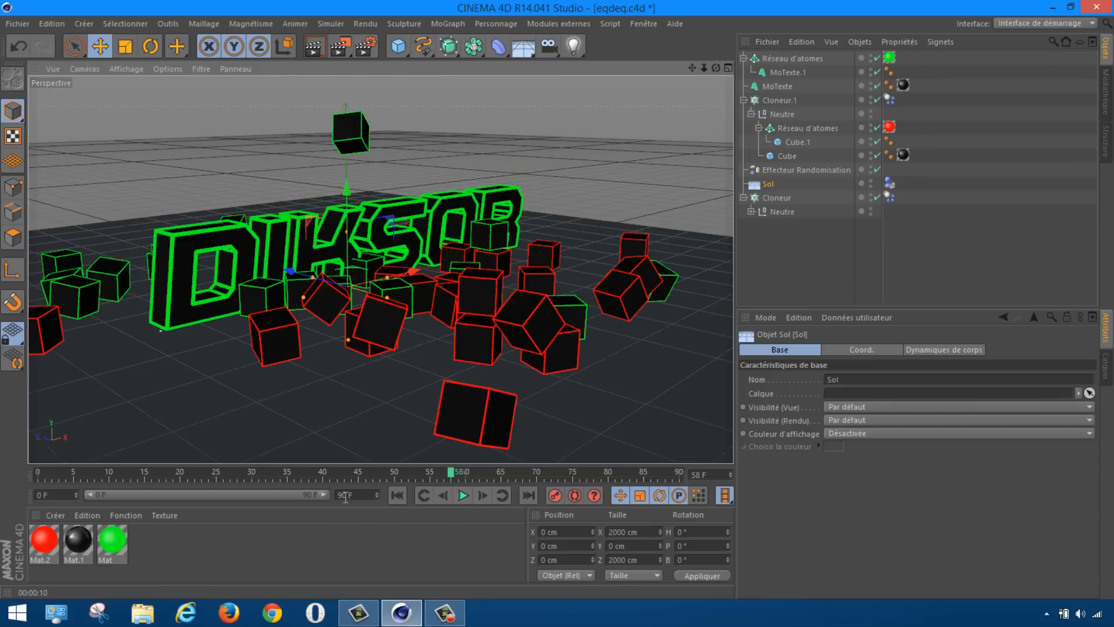
Set the animation length to 200 frames and extend the preview range to frame 200.
double_click(349, 495)
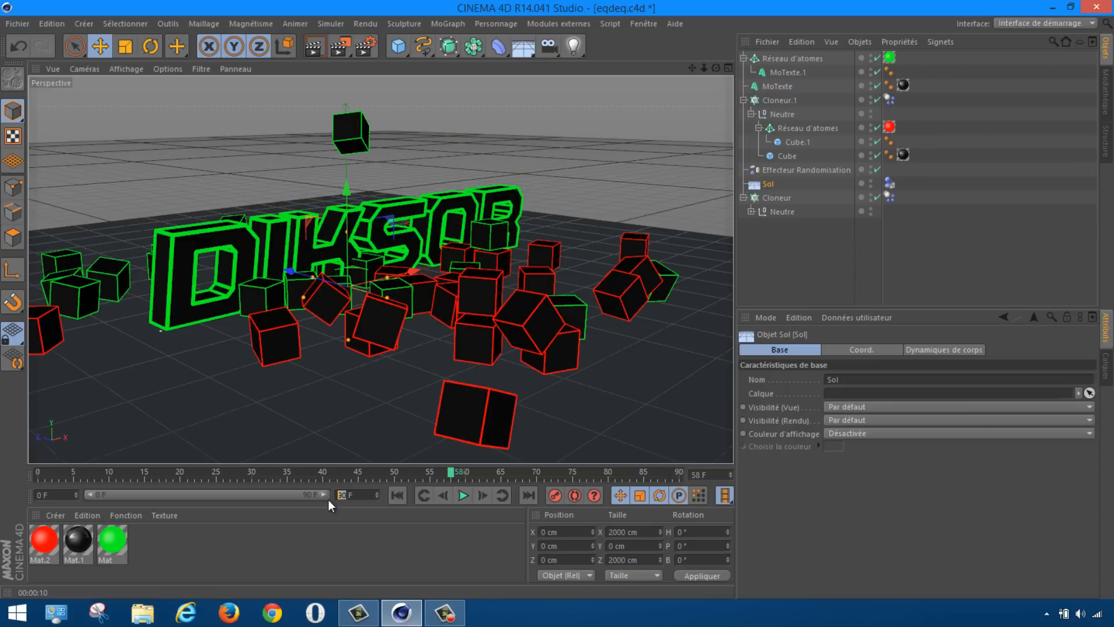
text(200)
click(333, 535)
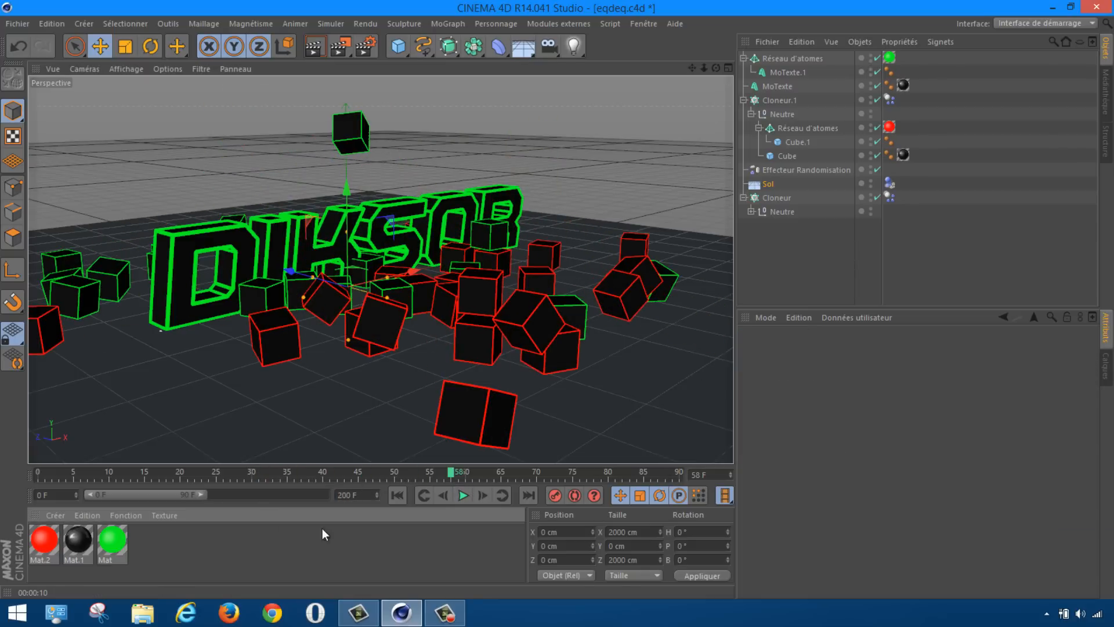
double_click(204, 489)
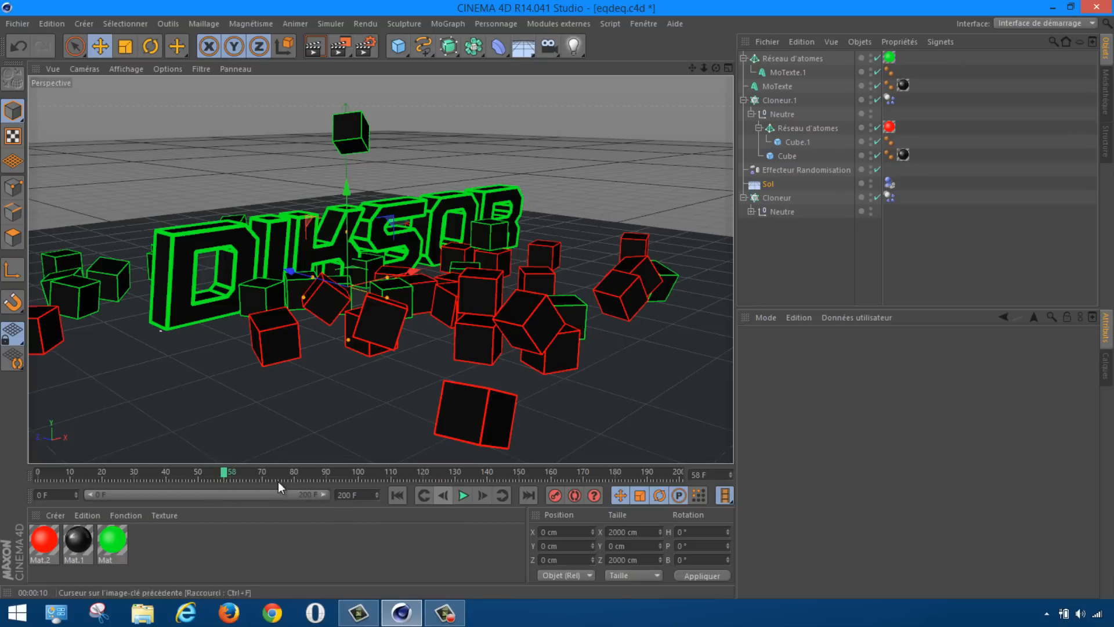
Replay the cube simulation from frame 0 over the longer timeline to see how far the cubes spread.
drag(225, 472, 37, 484)
click(463, 495)
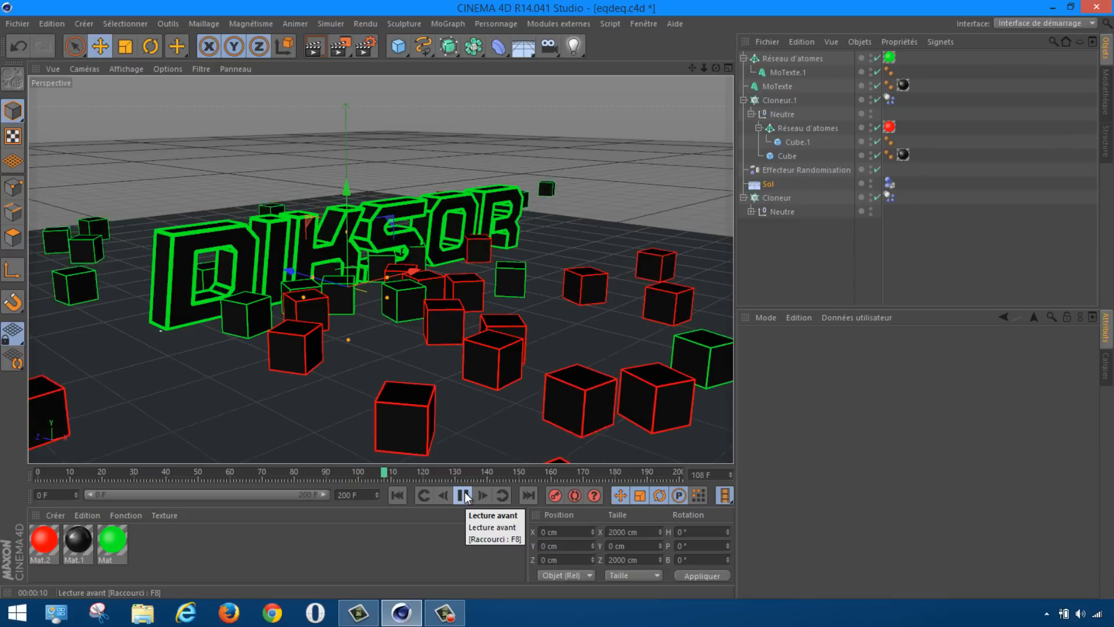
click(464, 495)
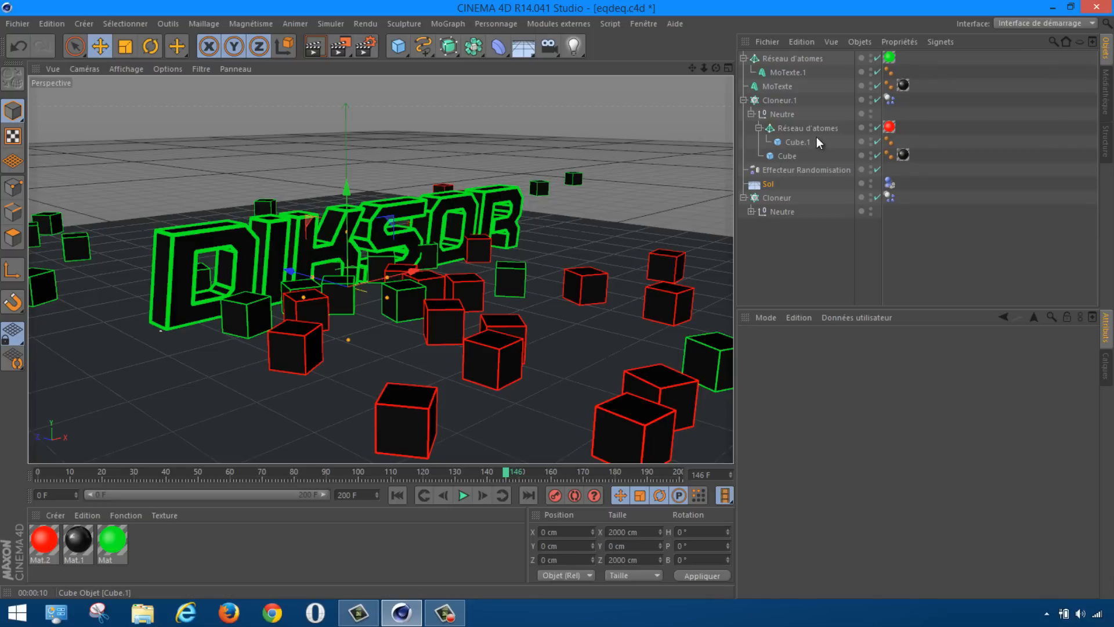
Set the collision friction in Cloneur.1's body dynamics to 100%.
click(779, 100)
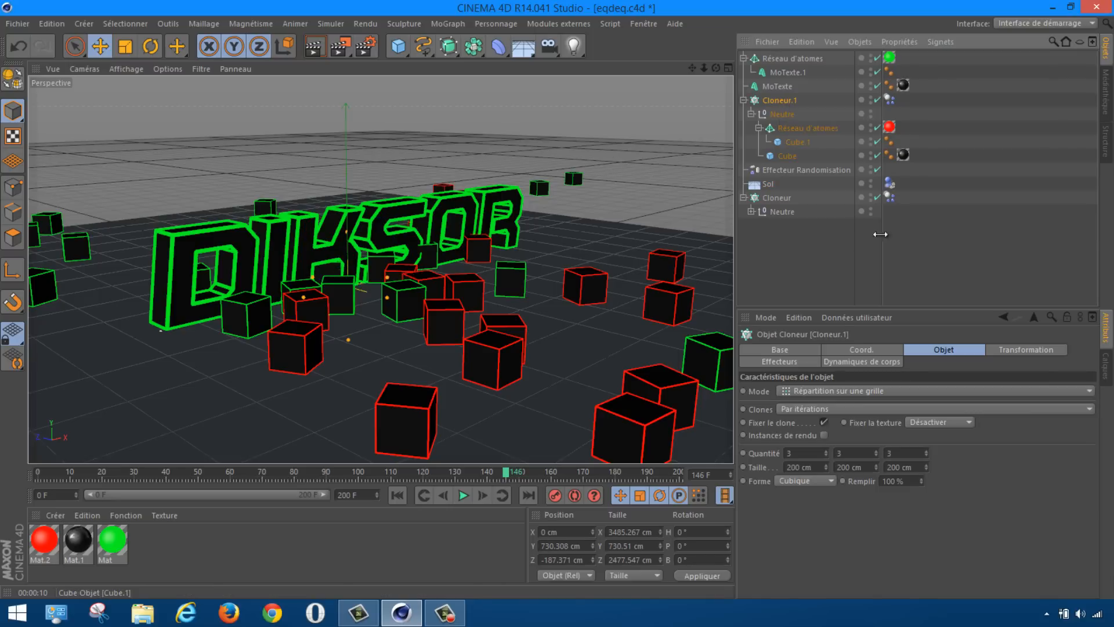
click(848, 363)
scroll(999, 459, down, 5)
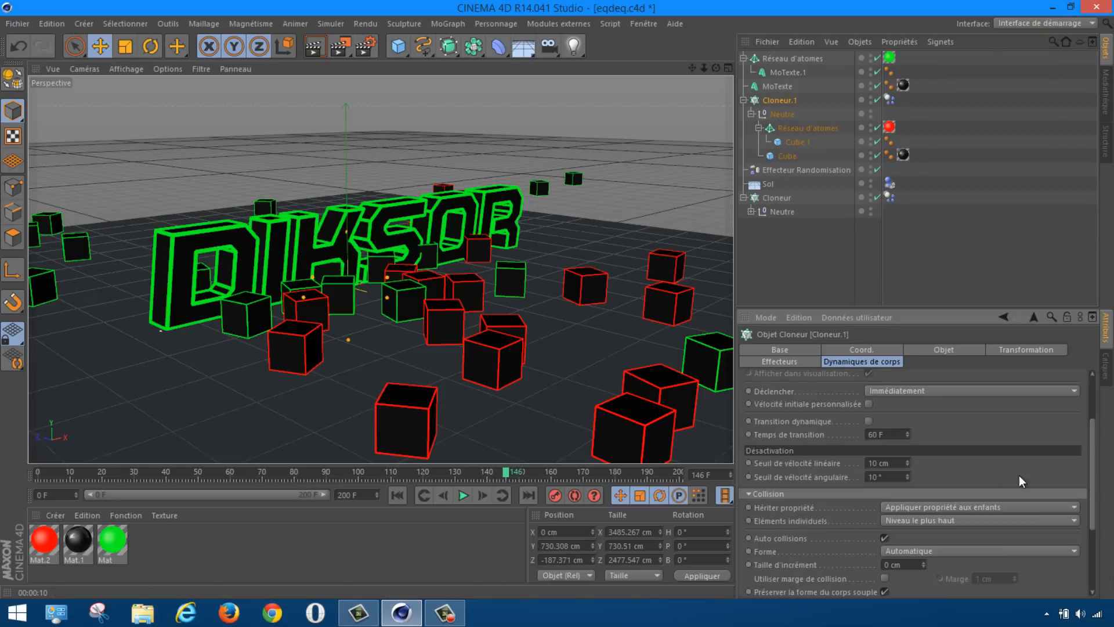
drag(1094, 434, 1096, 494)
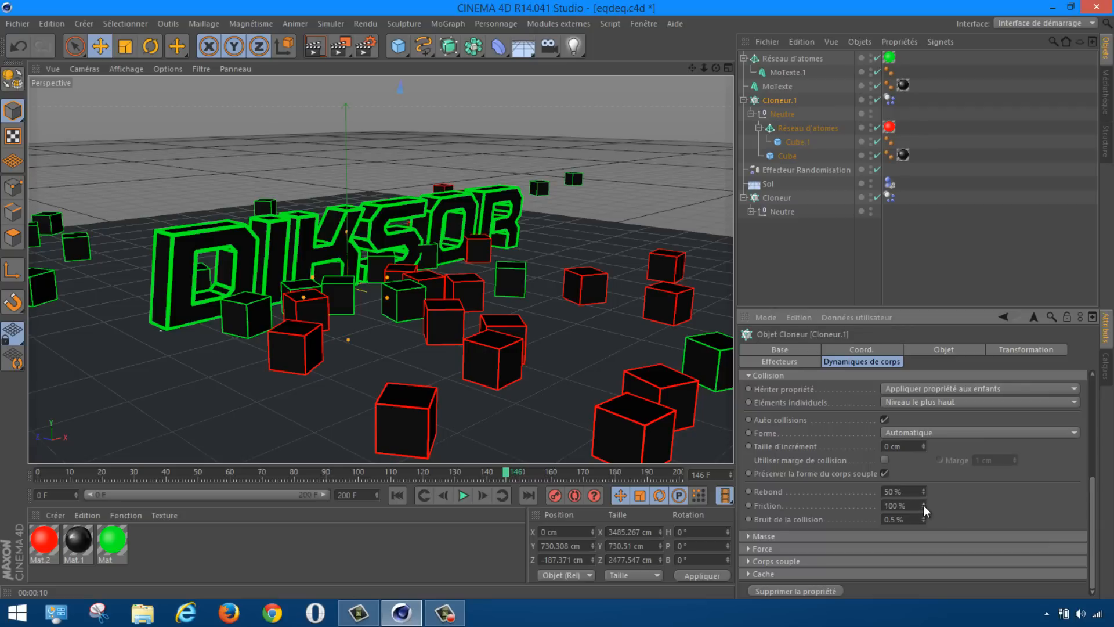
drag(1094, 499, 1085, 383)
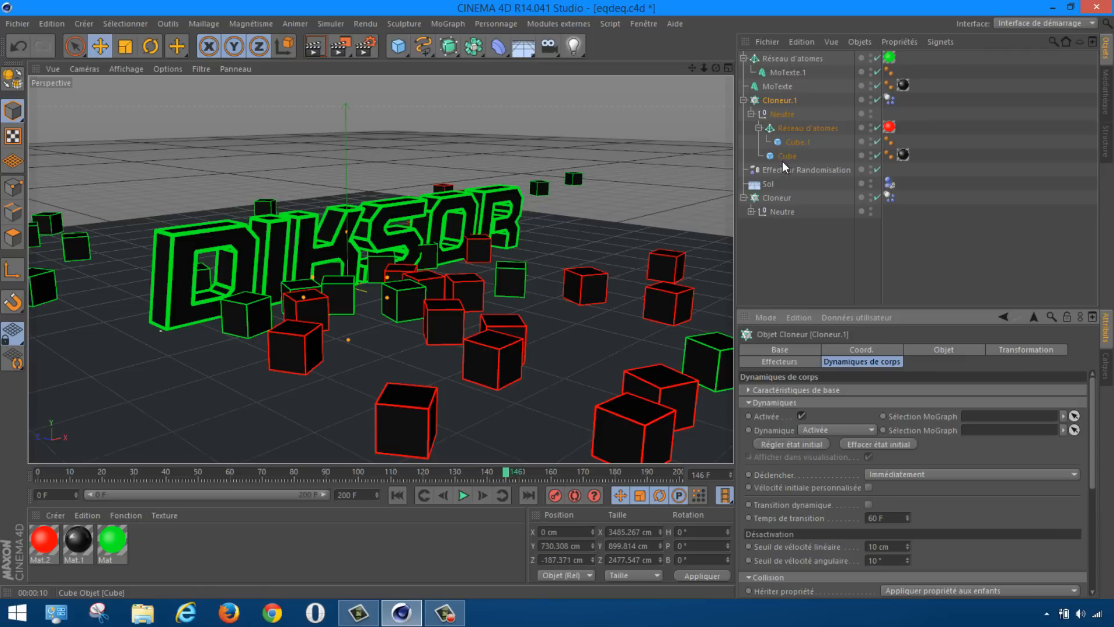
Set the collision friction in the body dynamics of Cloneur, the green cubes' cloner, to 100%.
click(777, 198)
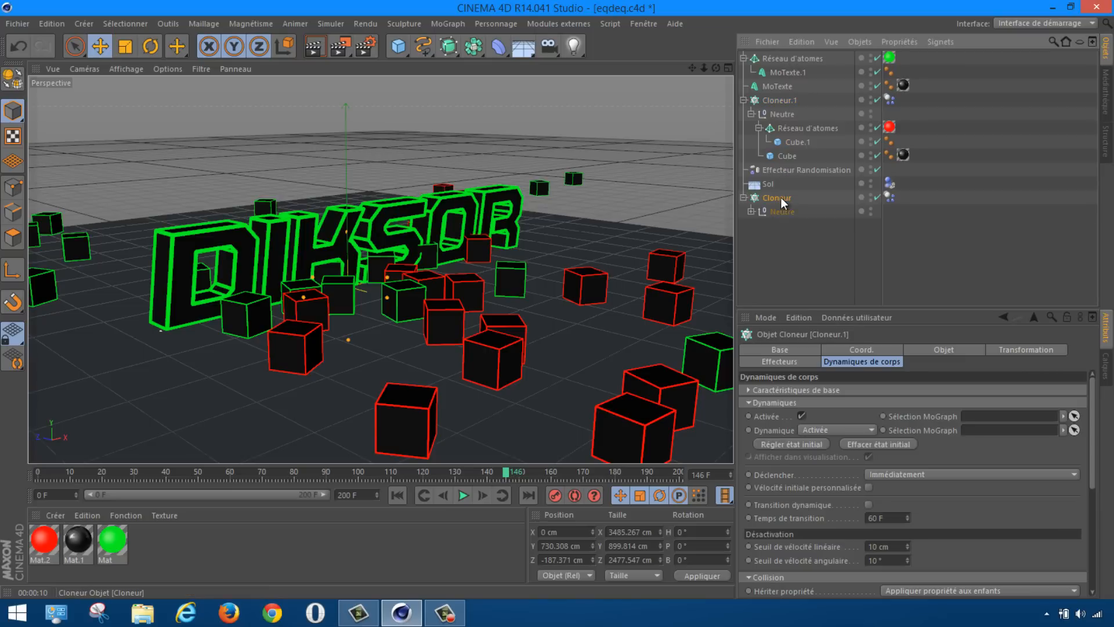
drag(1100, 441, 1103, 554)
drag(924, 506, 927, 511)
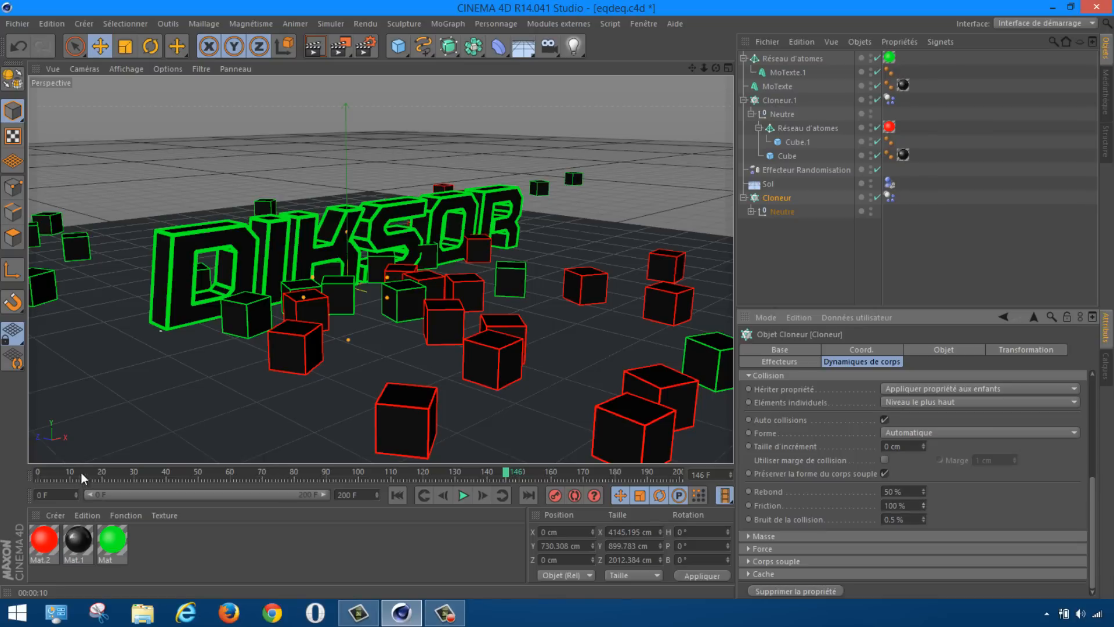
Play the simulation from the first frame to check how the cubes settle with the new friction.
click(397, 495)
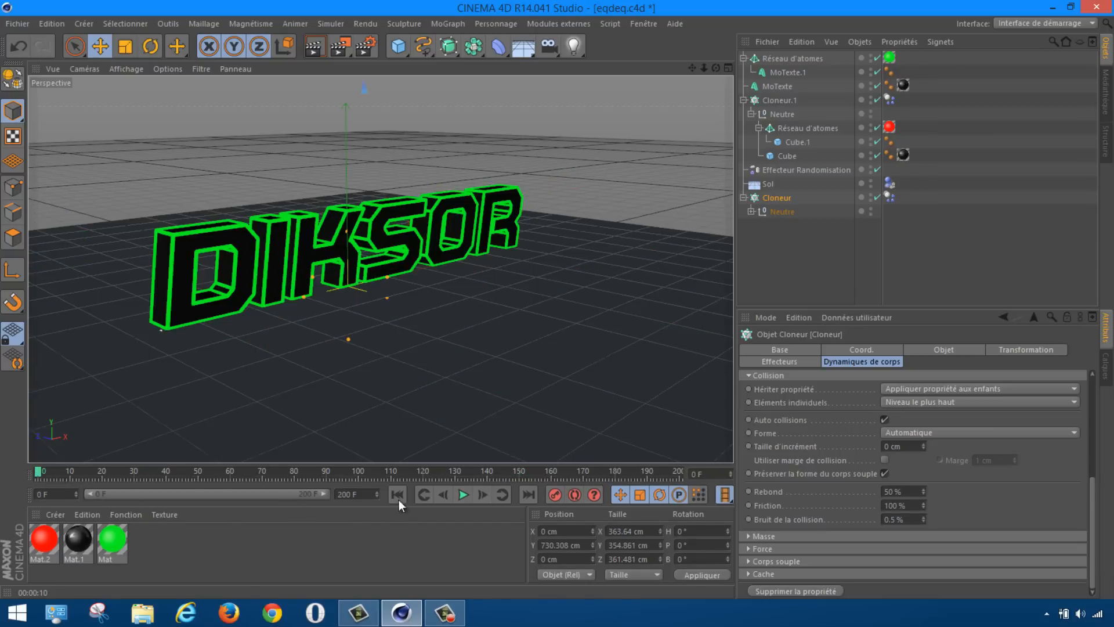
click(462, 495)
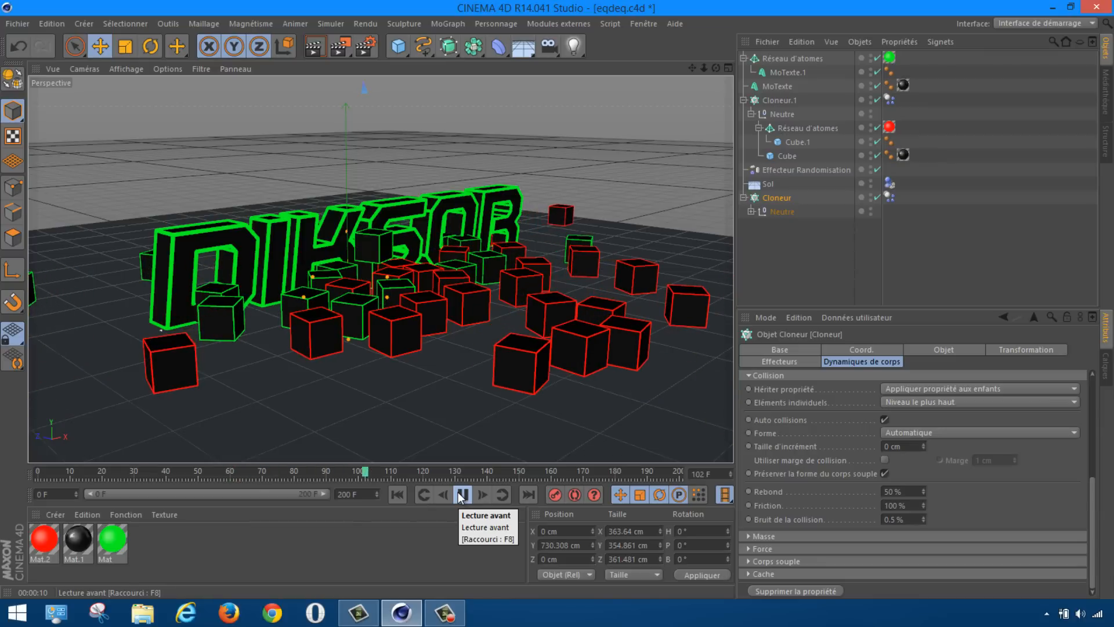
click(462, 495)
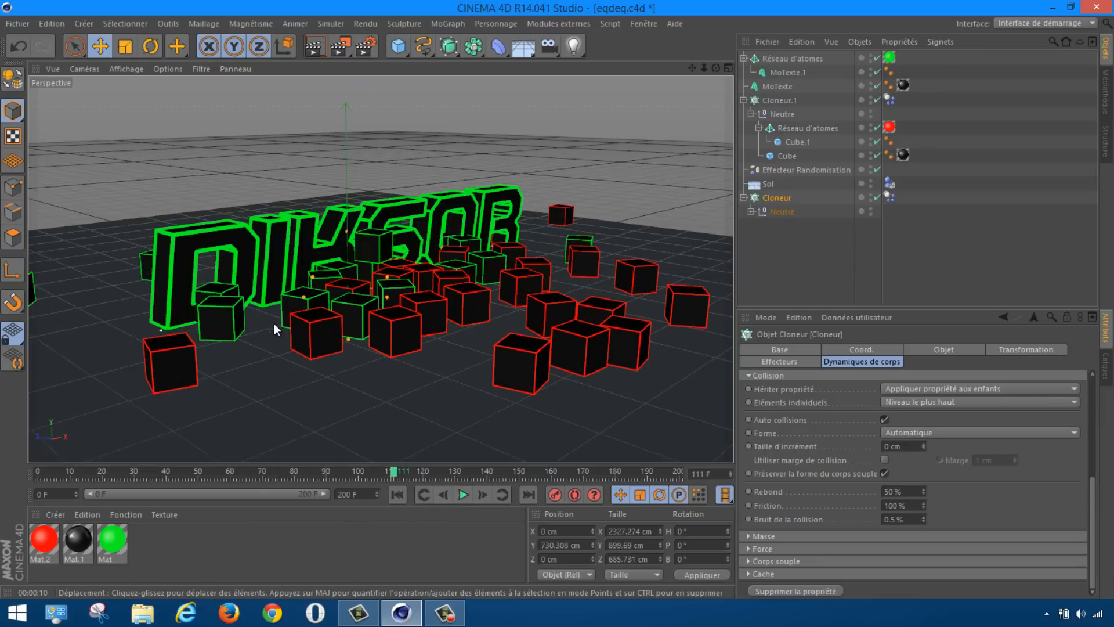
click(469, 497)
click(469, 496)
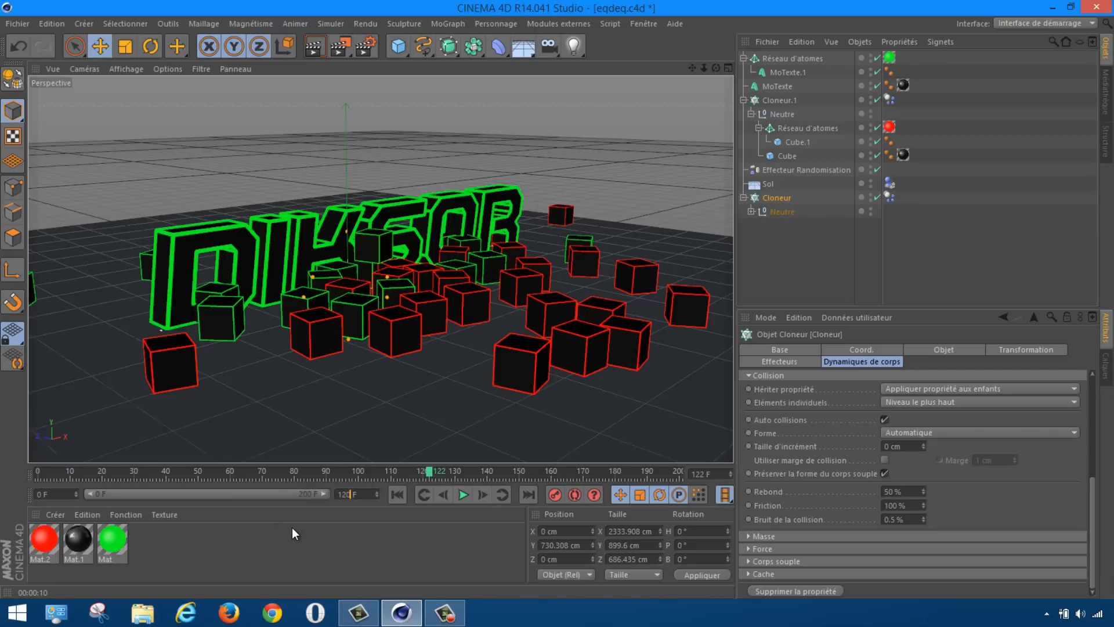
Set the animation length to 120 frames and start rendering the animation in the Visualiseur.
key(Return)
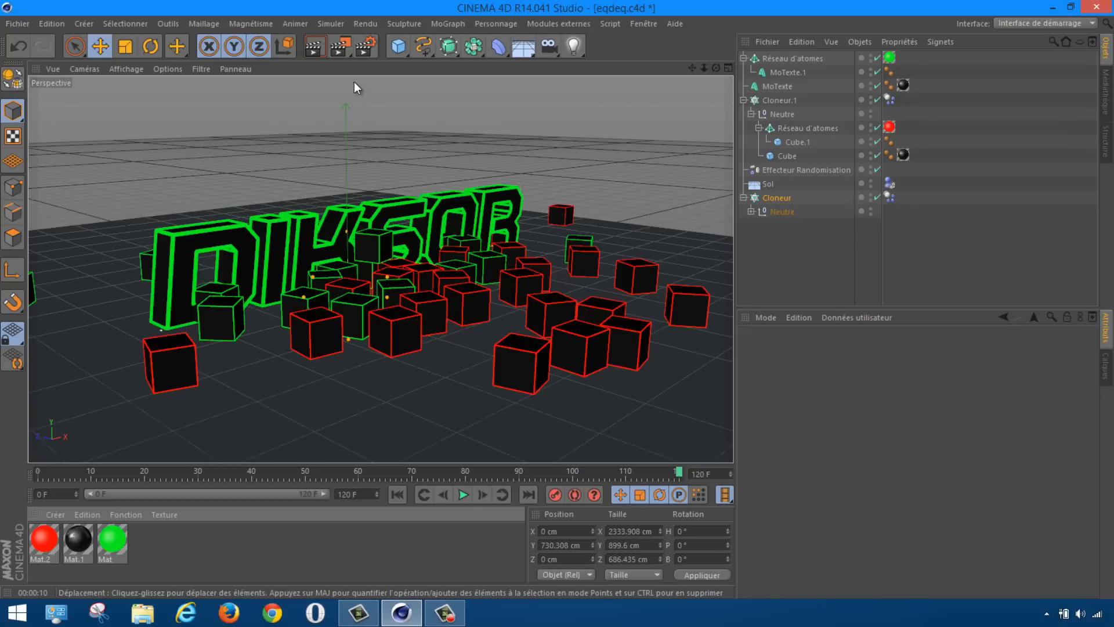
click(338, 48)
drag(490, 95, 521, 43)
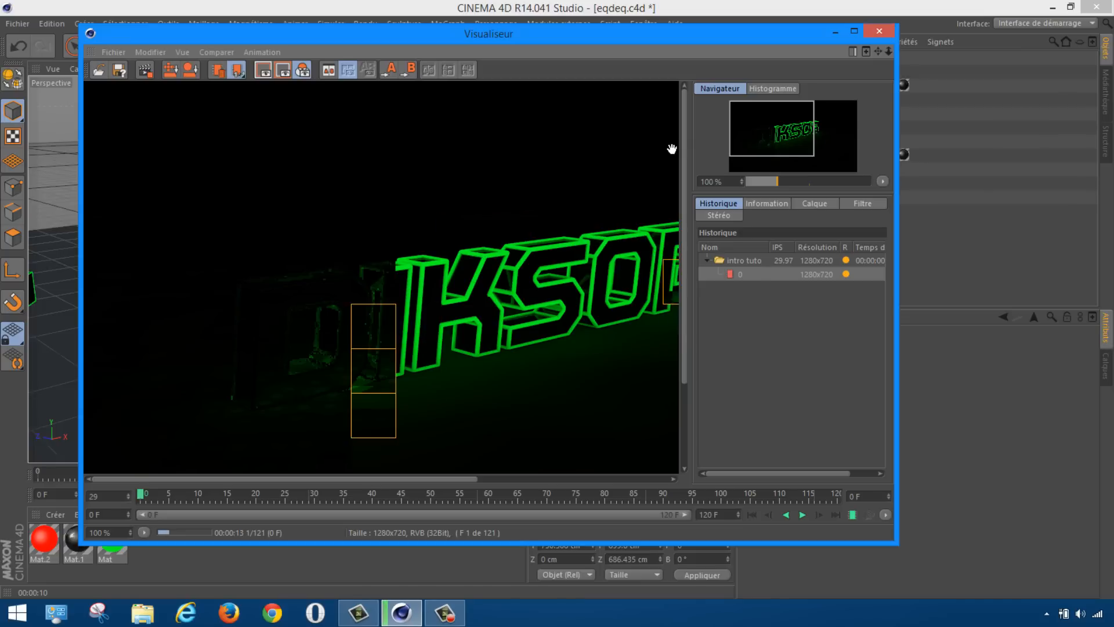
mouse_move(684, 181)
mouse_down()
mouse_move(683, 262)
mouse_move(680, 175)
mouse_up()
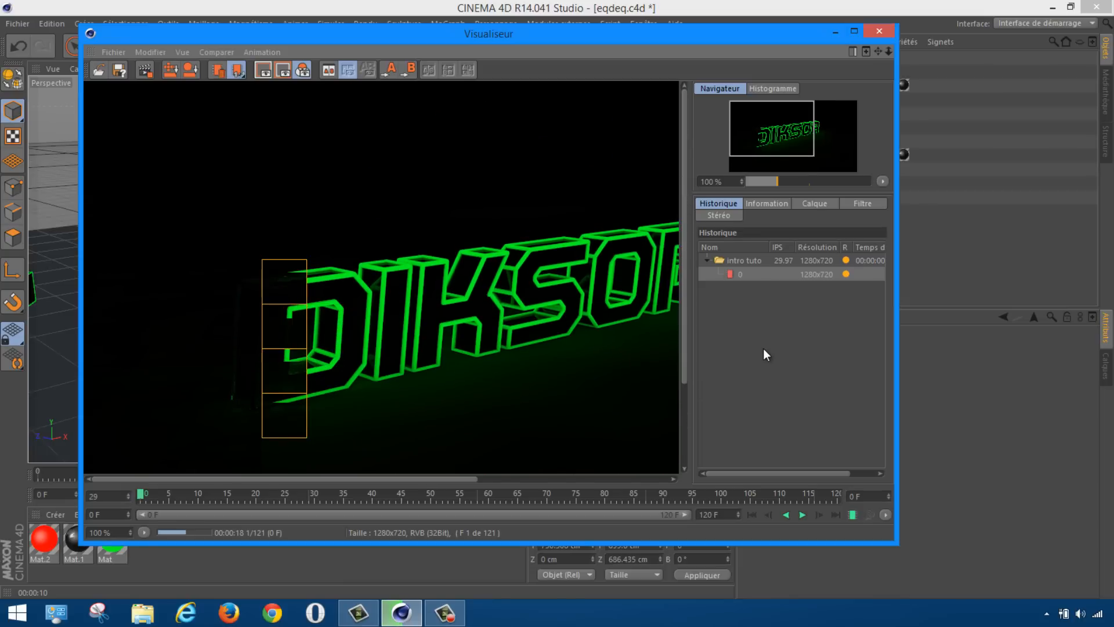